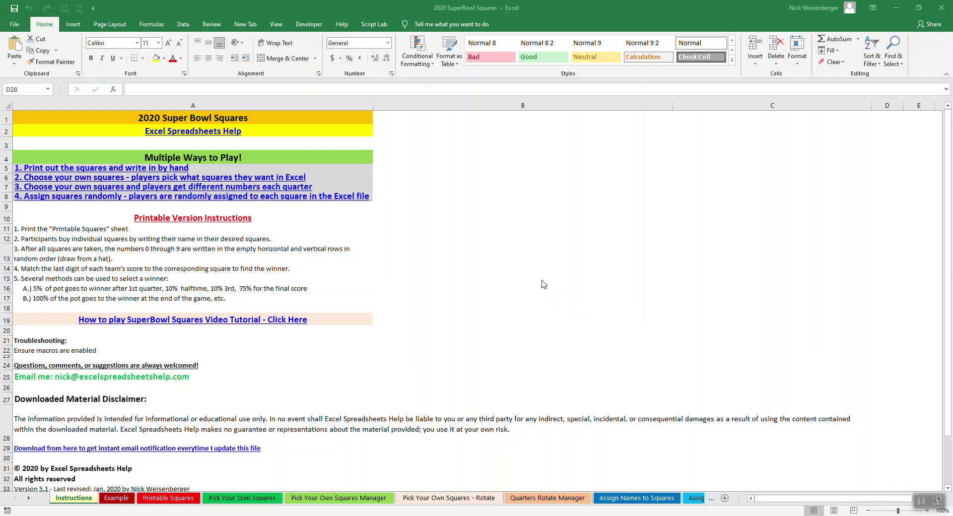
Tour the Printable Squares, Pick Your Own, Rotate, Quarters Rotate Manager and Assign Names sheets
{"action": "scroll", "coordinate": [454, 288], "scroll_direction": "down", "scroll_amount": 1}
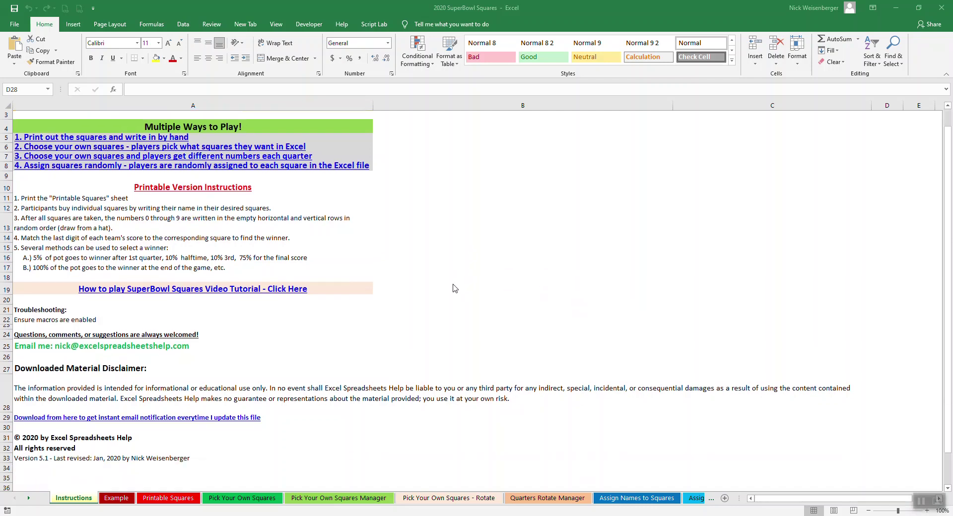
{"action": "scroll", "coordinate": [454, 288], "scroll_direction": "up", "scroll_amount": 1}
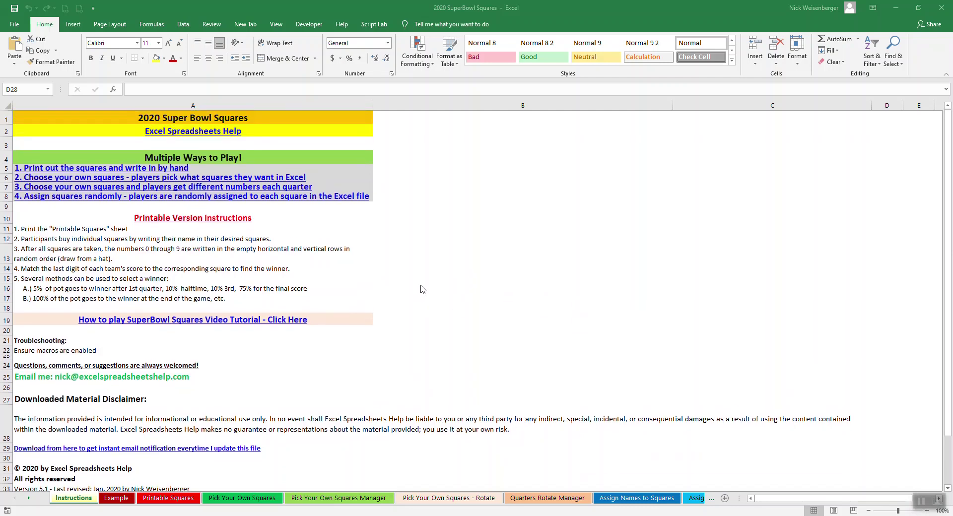
{"action": "left_click", "coordinate": [166, 498]}
{"action": "left_click", "coordinate": [220, 499]}
{"action": "left_click", "coordinate": [313, 498]}
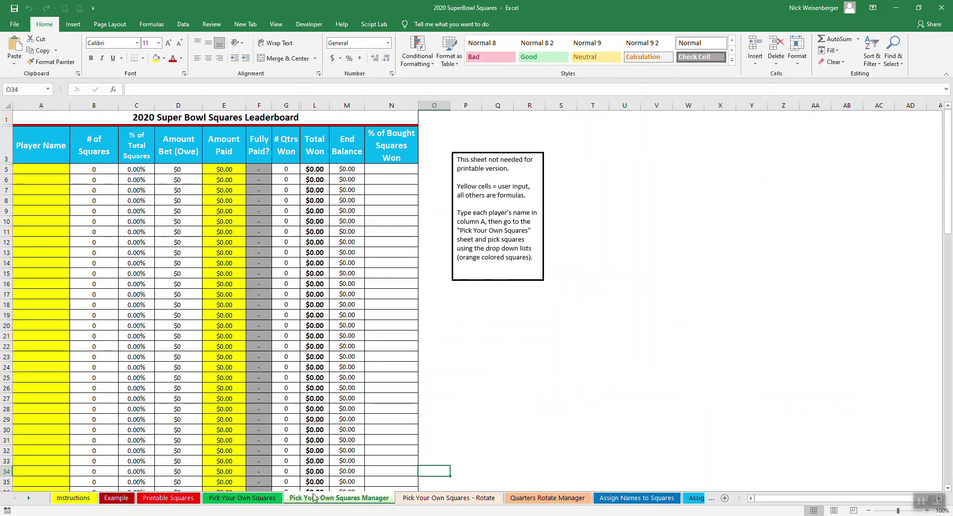
{"action": "left_click", "coordinate": [425, 498]}
{"action": "left_click", "coordinate": [546, 498]}
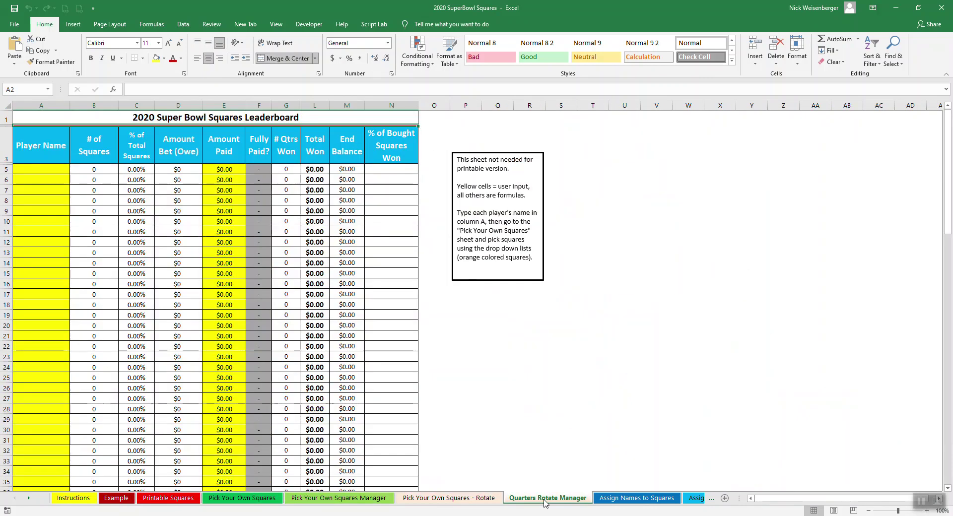
{"action": "left_click", "coordinate": [614, 499]}
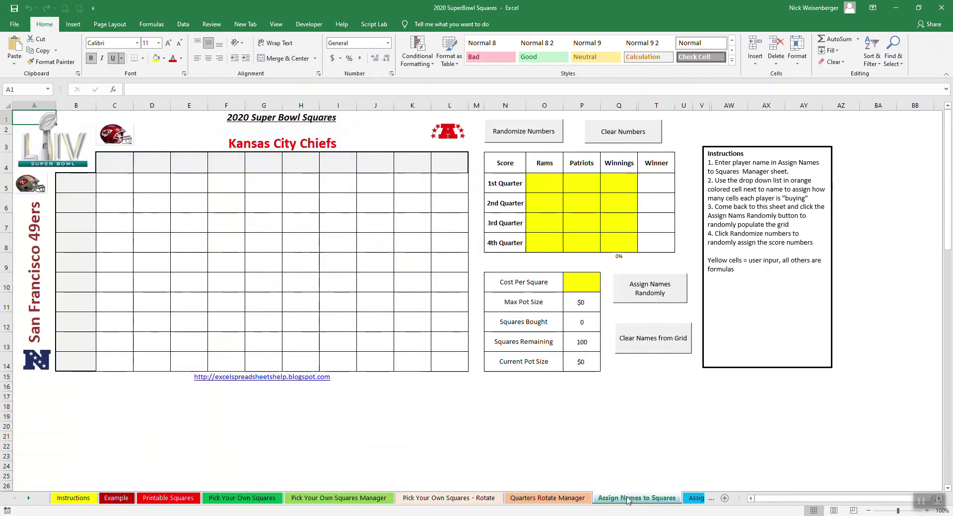
{"action": "left_click", "coordinate": [549, 499]}
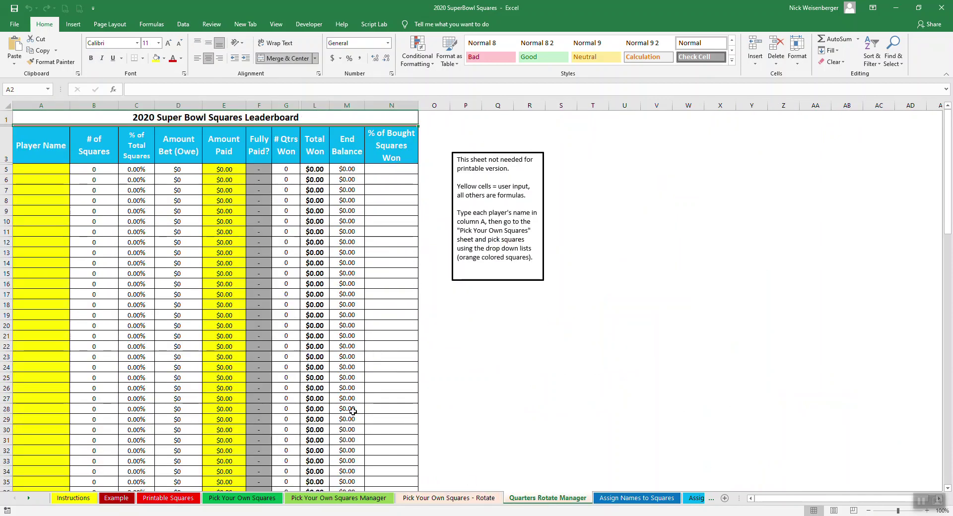
{"action": "left_click", "coordinate": [630, 498]}
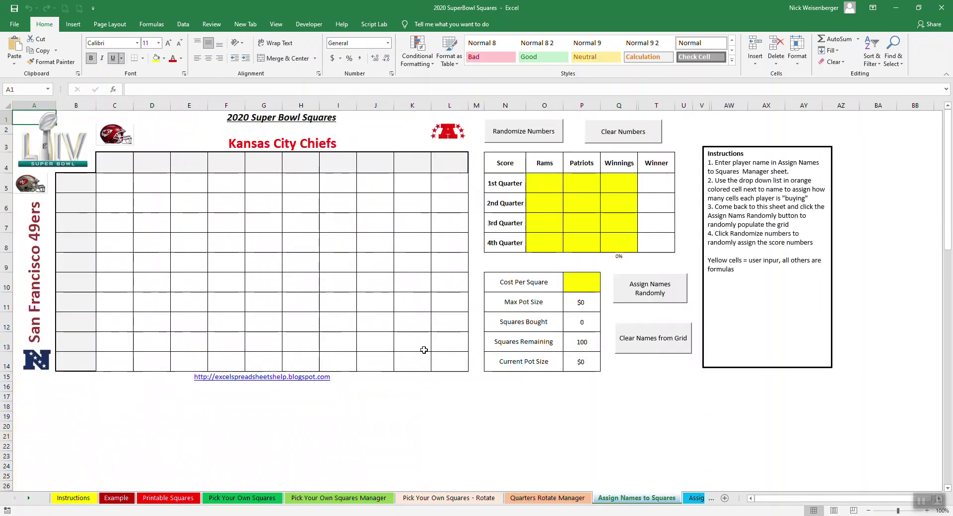
Reveal the hidden sheets and view the Assign Names Manager and Rotate sheets
{"action": "left_click", "coordinate": [29, 499]}
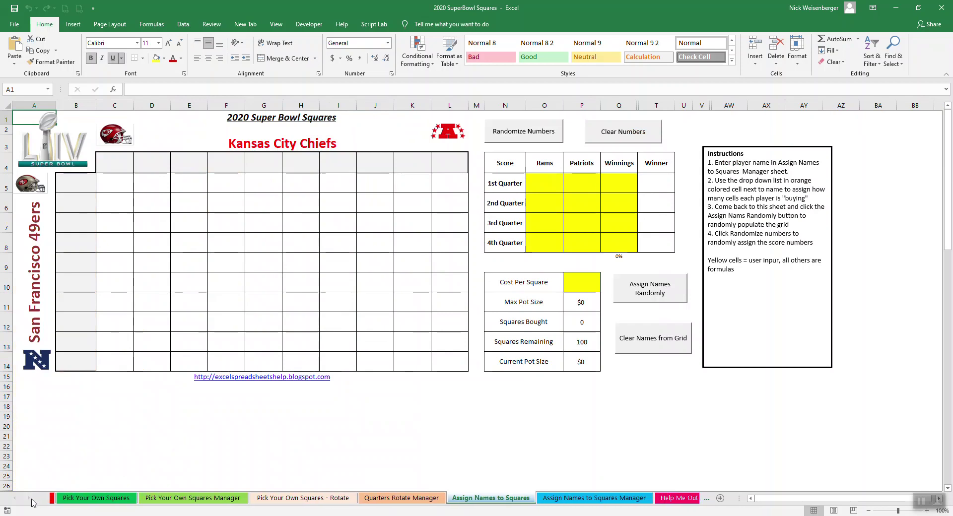
{"action": "left_click", "coordinate": [30, 499]}
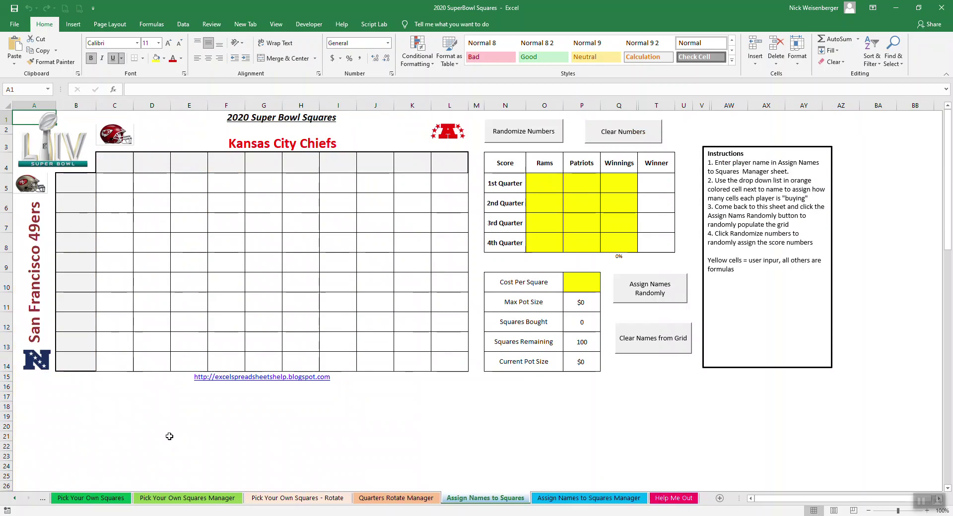
{"action": "left_click", "coordinate": [571, 499]}
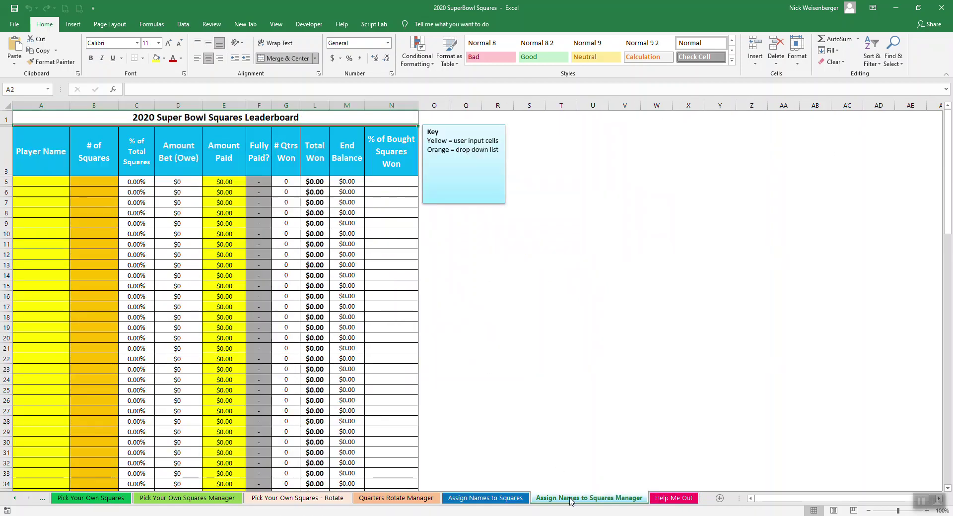
{"action": "left_click", "coordinate": [475, 501]}
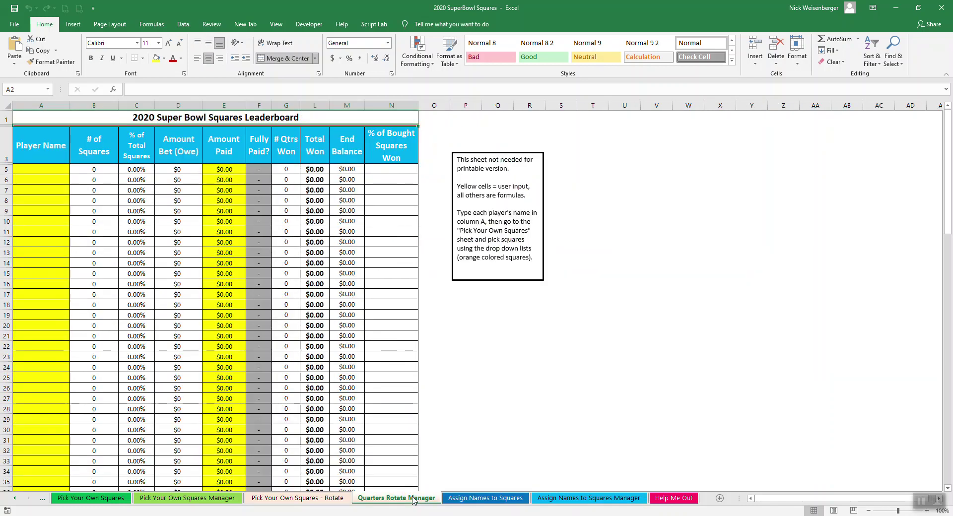
{"action": "left_click", "coordinate": [355, 498]}
{"action": "left_click", "coordinate": [298, 497]}
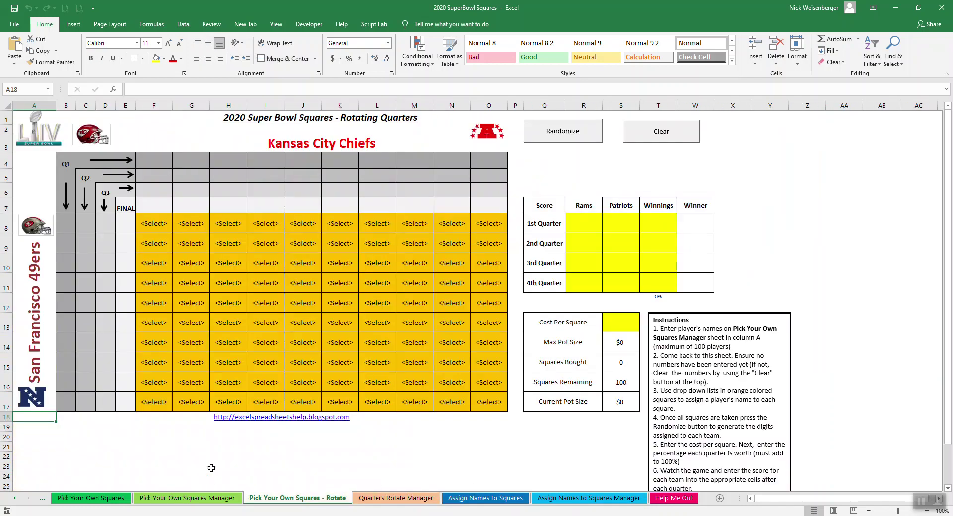
{"action": "left_click", "coordinate": [43, 498]}
{"action": "left_click", "coordinate": [44, 498]}
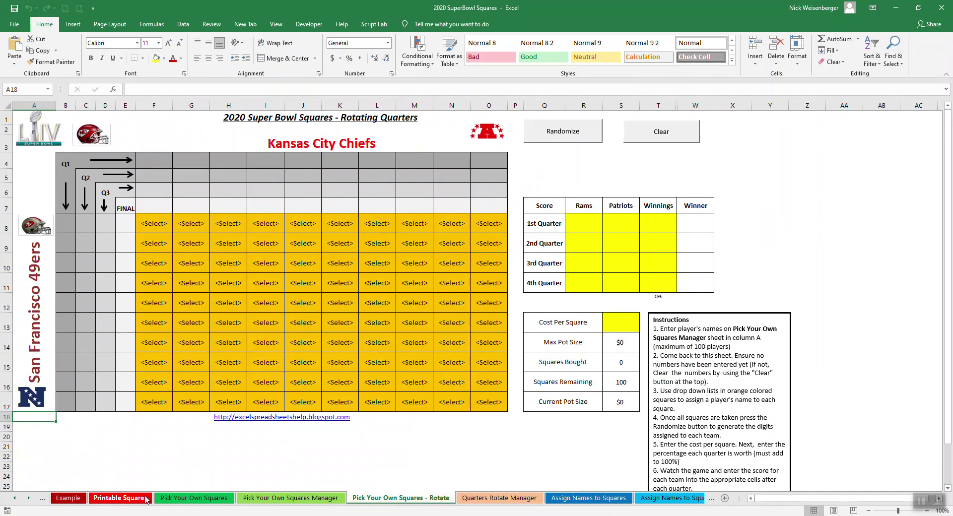
Revisit the Example and Instructions sheets, end on Pick Your Own Squares Manager, and close the workbook
{"action": "left_click", "coordinate": [171, 499]}
{"action": "left_click", "coordinate": [68, 498]}
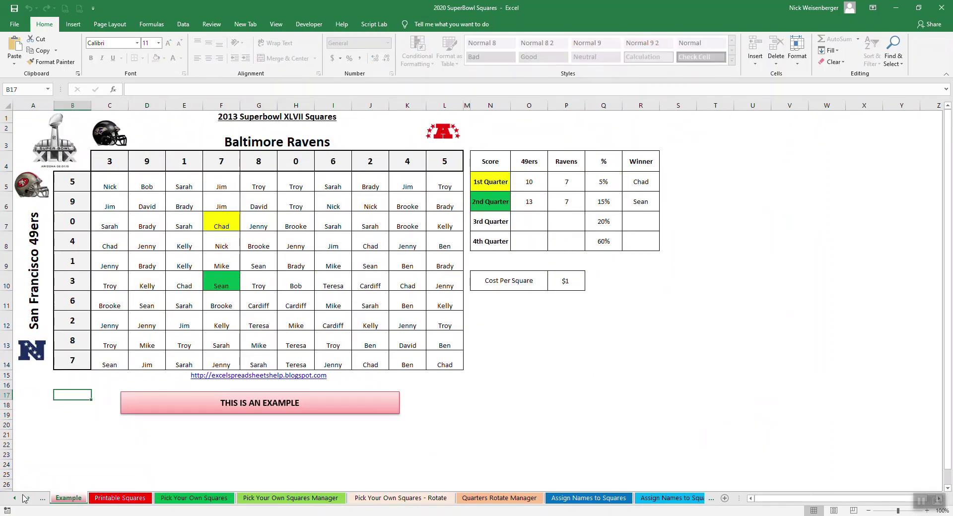
{"action": "left_click", "coordinate": [18, 498]}
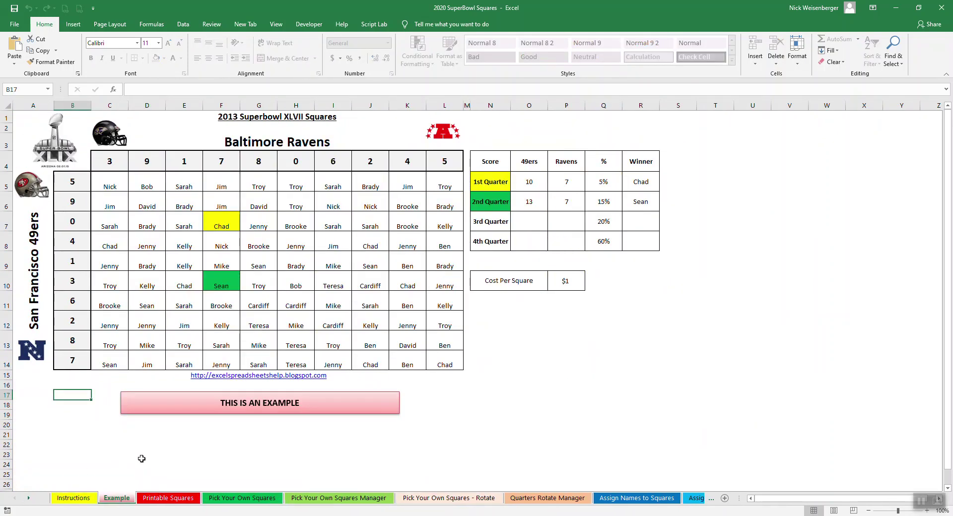
{"action": "left_click", "coordinate": [77, 498]}
{"action": "left_click", "coordinate": [121, 500]}
{"action": "left_click", "coordinate": [261, 498]}
{"action": "left_click", "coordinate": [337, 499]}
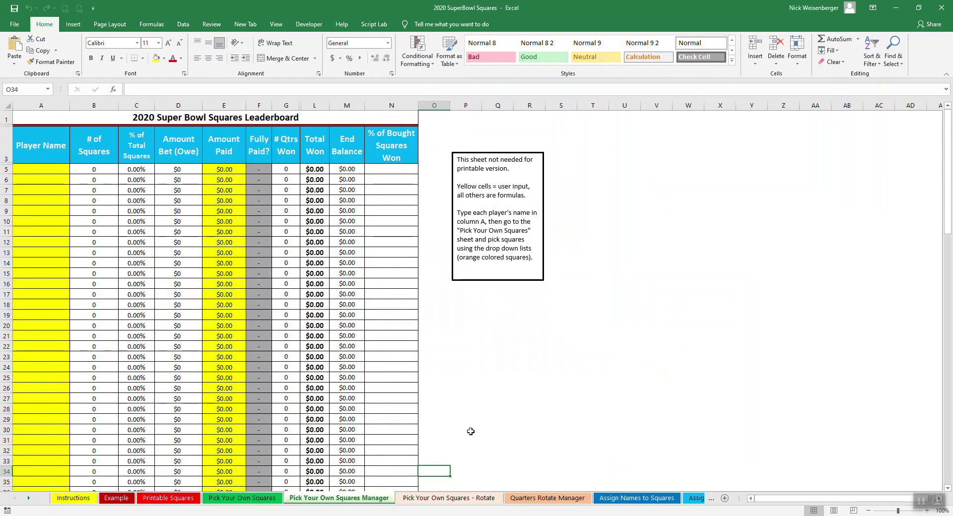
{"action": "left_click", "coordinate": [941, 8]}
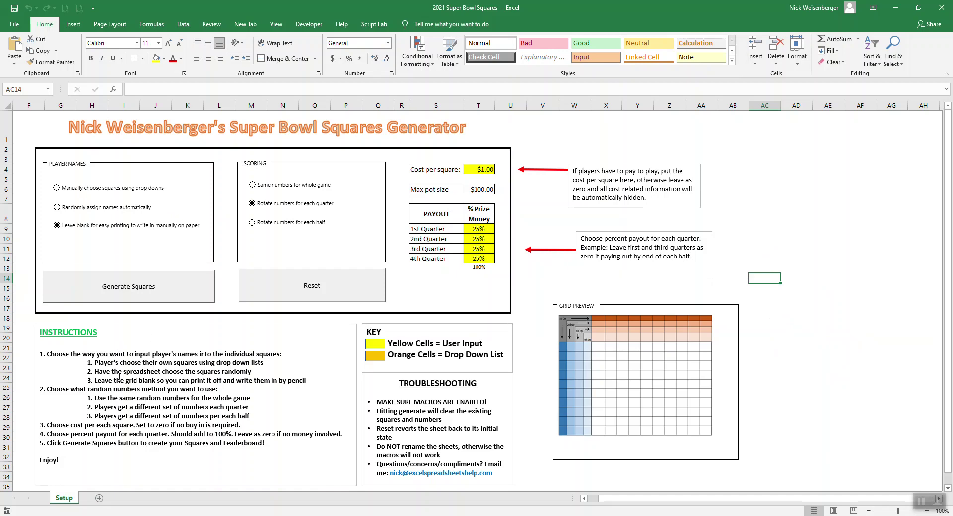
On the 2021 Setup sheet, choose how player names get filled in
{"action": "left_click", "coordinate": [82, 208]}
Try the per-quarter and per-half scoring options, then settle on 'Same numbers for whole game'
{"action": "left_click", "coordinate": [298, 185]}
{"action": "left_click", "coordinate": [296, 205]}
{"action": "left_click", "coordinate": [288, 185]}
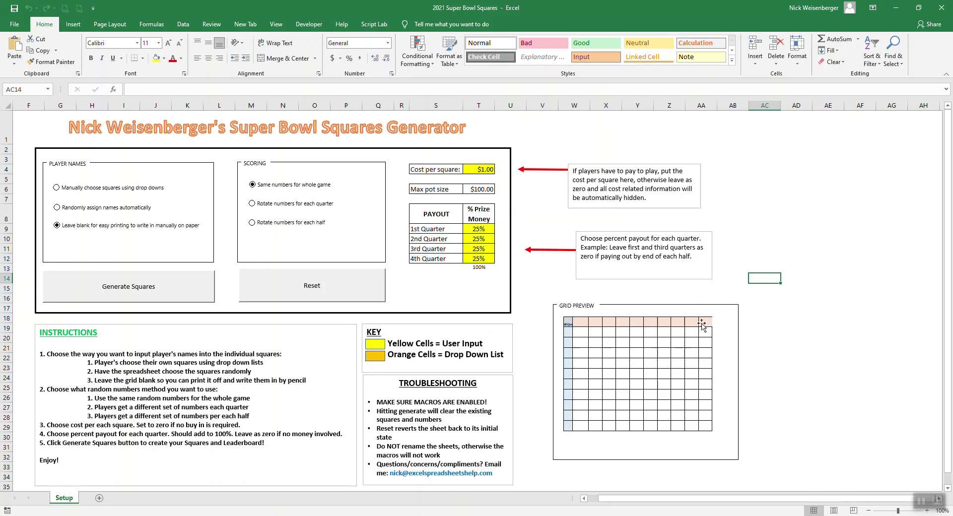
{"action": "left_click", "coordinate": [304, 206]}
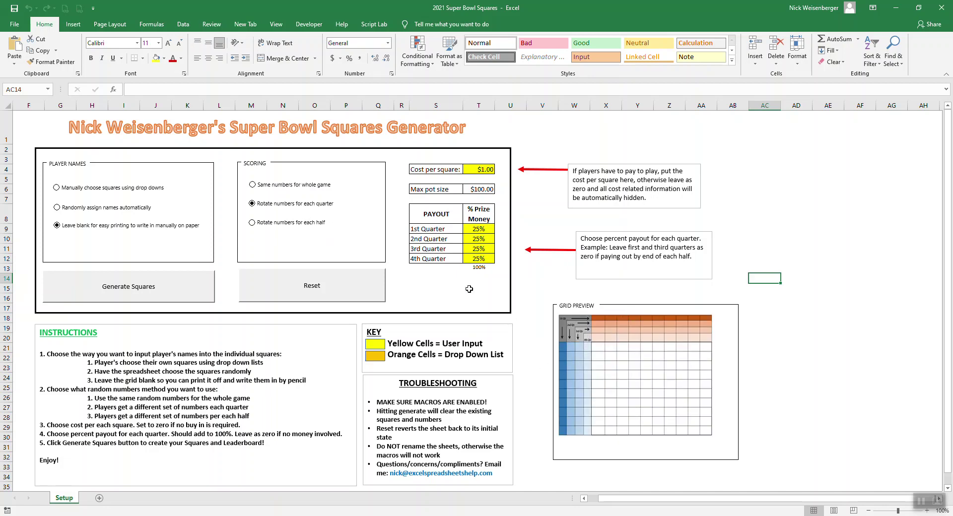
{"action": "left_click", "coordinate": [302, 226]}
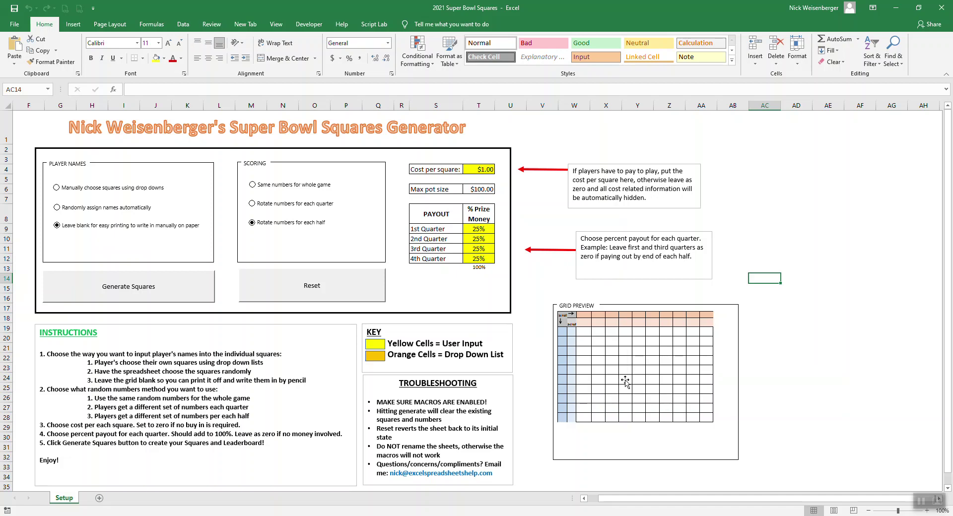
{"action": "left_click", "coordinate": [287, 185]}
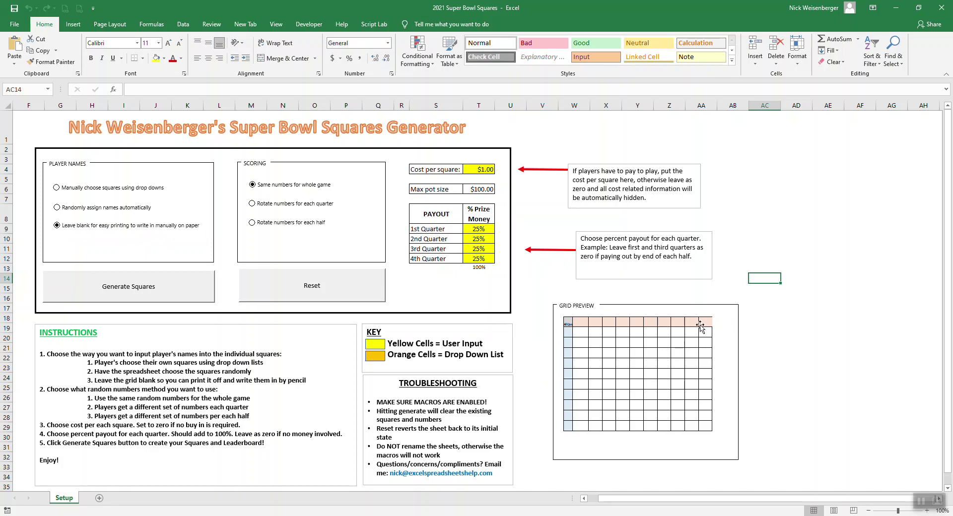
Generate the squares and acknowledge the blank-grid and same-numbers notices
{"action": "left_click", "coordinate": [174, 290]}
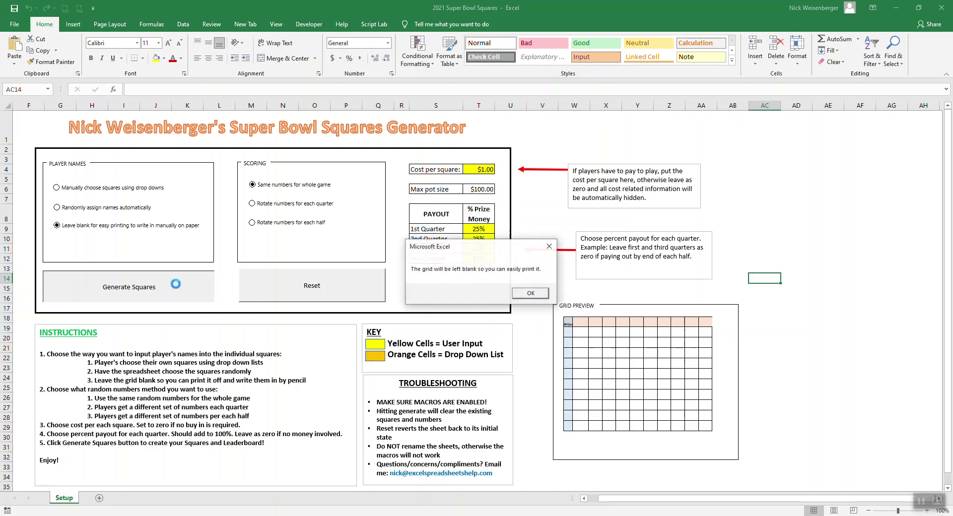
{"action": "left_click", "coordinate": [526, 295]}
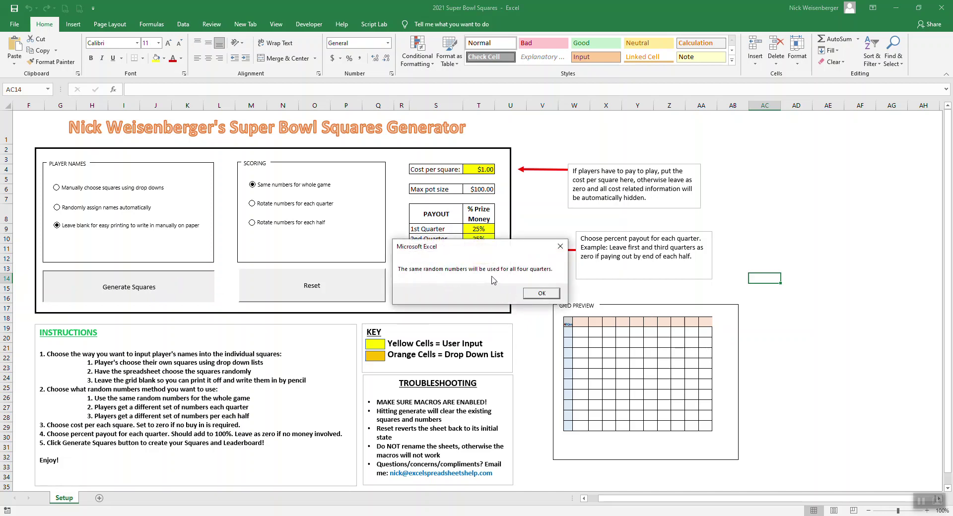
{"action": "left_click", "coordinate": [538, 295]}
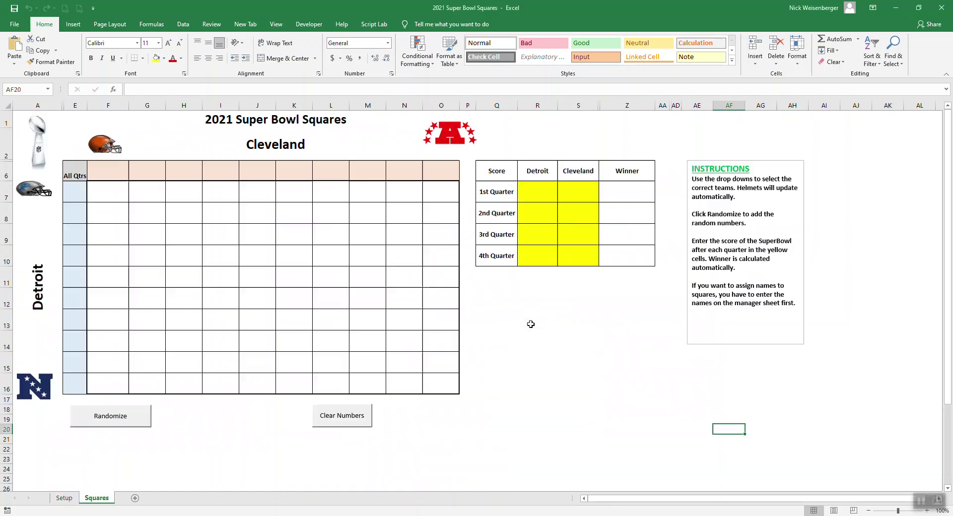
Inspect the Cleveland team name cell on the Squares sheet
{"action": "left_click", "coordinate": [322, 146]}
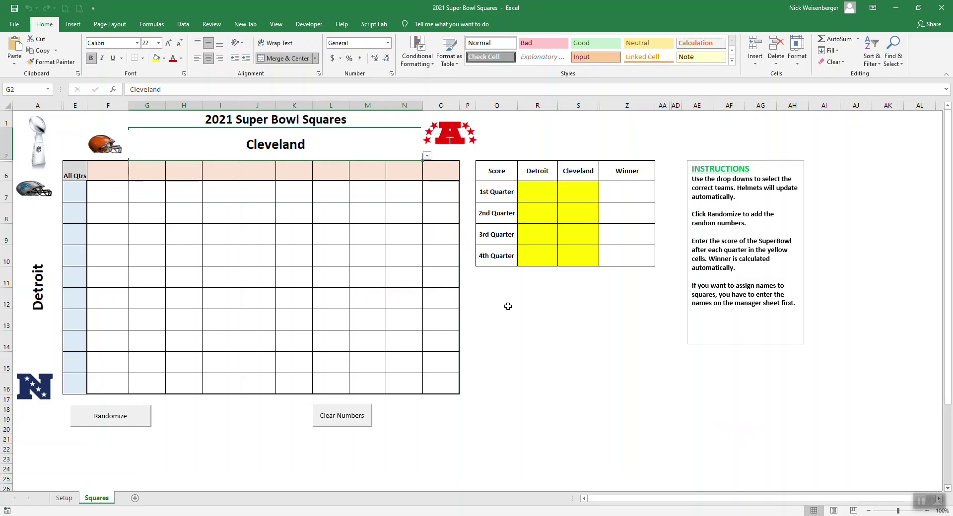
{"action": "left_click", "coordinate": [502, 302]}
{"action": "left_click", "coordinate": [333, 143]}
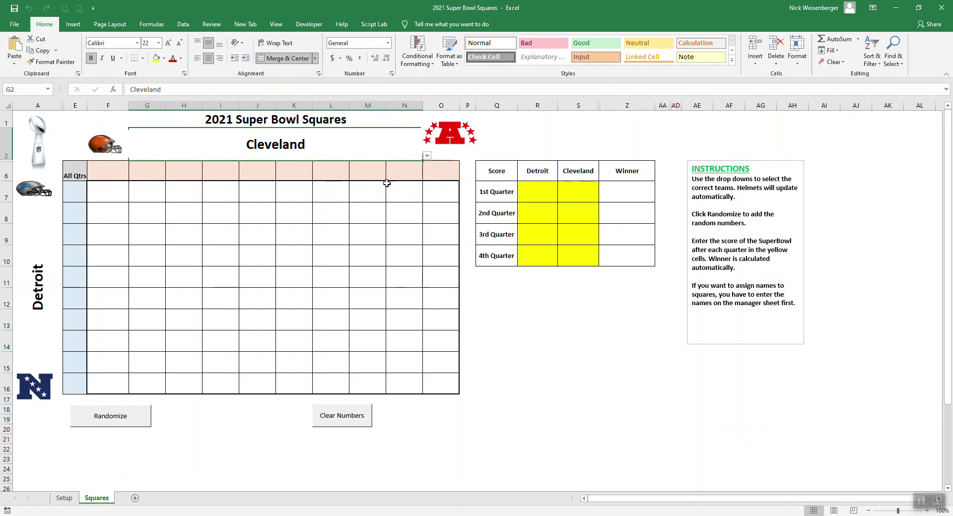
{"action": "left_click", "coordinate": [518, 327]}
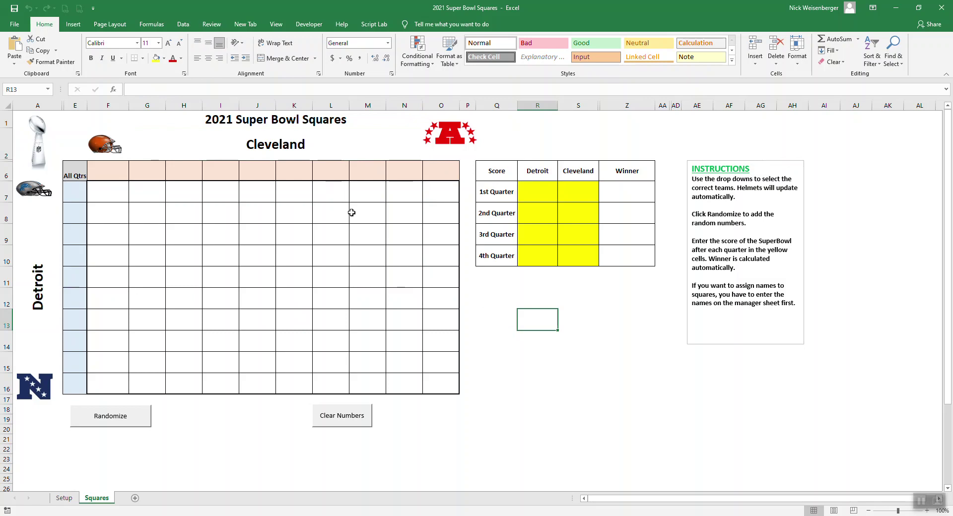
Change the top team in G2 to New England, then to Kansas City
{"action": "left_click", "coordinate": [316, 149]}
{"action": "left_click", "coordinate": [427, 155]}
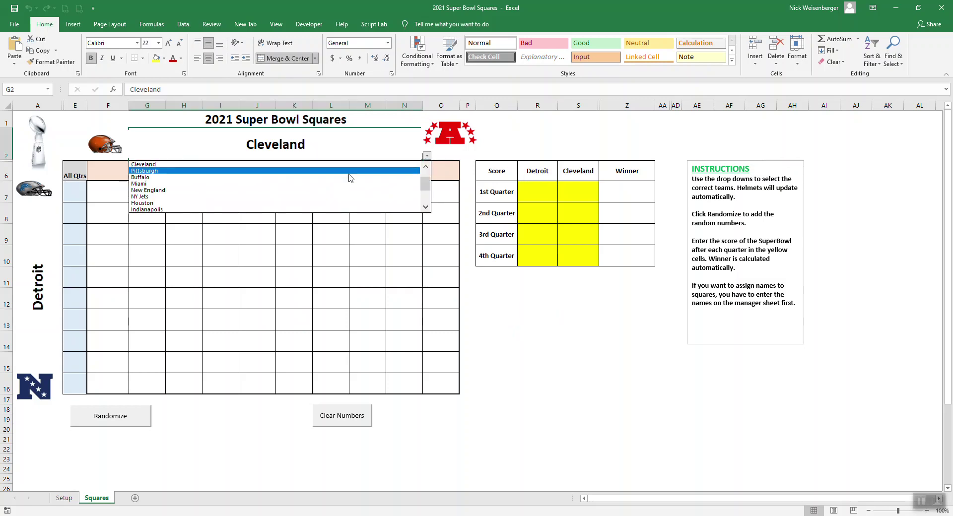
{"action": "left_click", "coordinate": [198, 190]}
{"action": "left_click", "coordinate": [427, 156]}
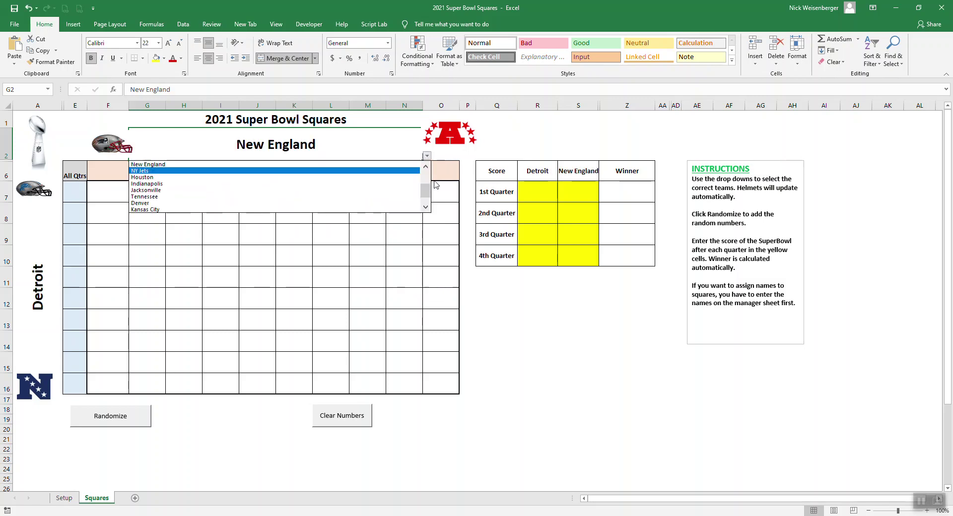
{"action": "scroll", "coordinate": [428, 196], "scroll_direction": "down", "scroll_amount": 3}
{"action": "left_click", "coordinate": [358, 197]}
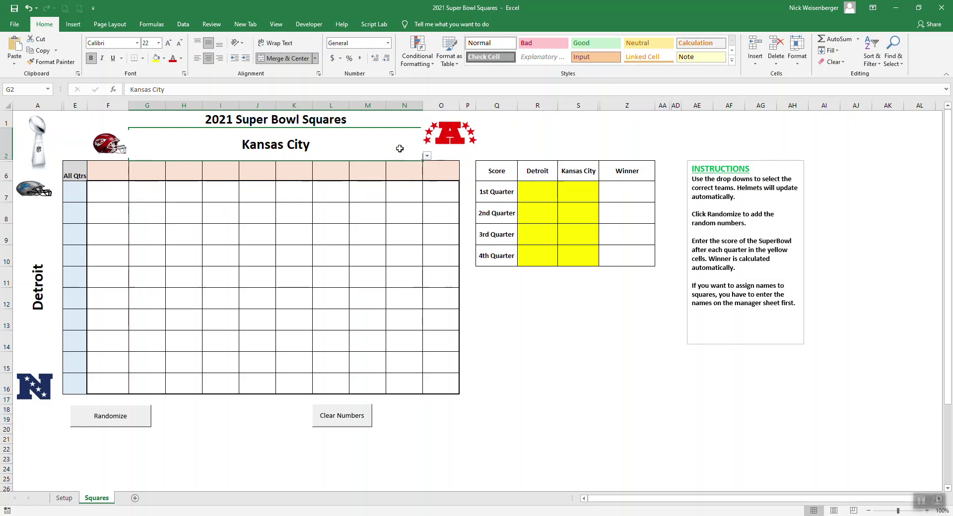
Change the side team to Dallas, then to Atlanta
{"action": "left_click", "coordinate": [46, 258]}
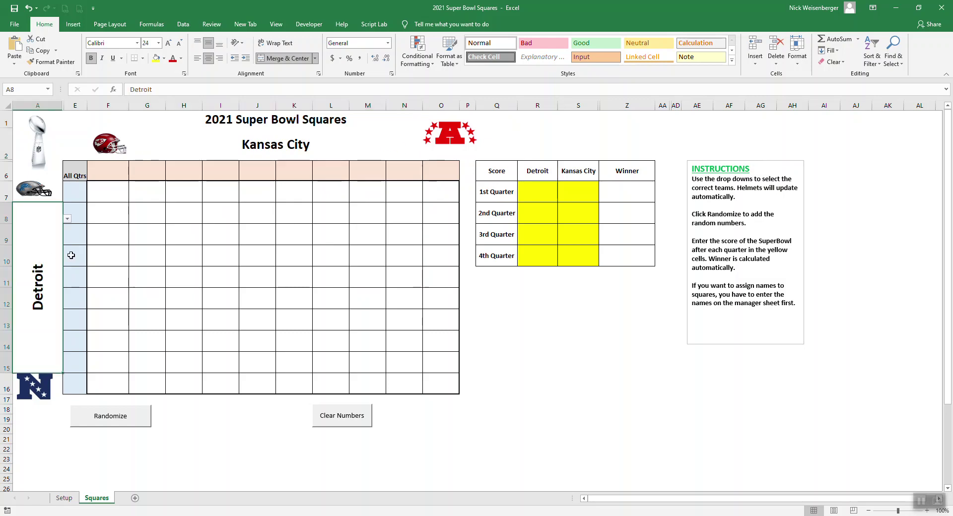
{"action": "left_click", "coordinate": [67, 218]}
{"action": "left_click", "coordinate": [44, 249]}
{"action": "left_click", "coordinate": [67, 219]}
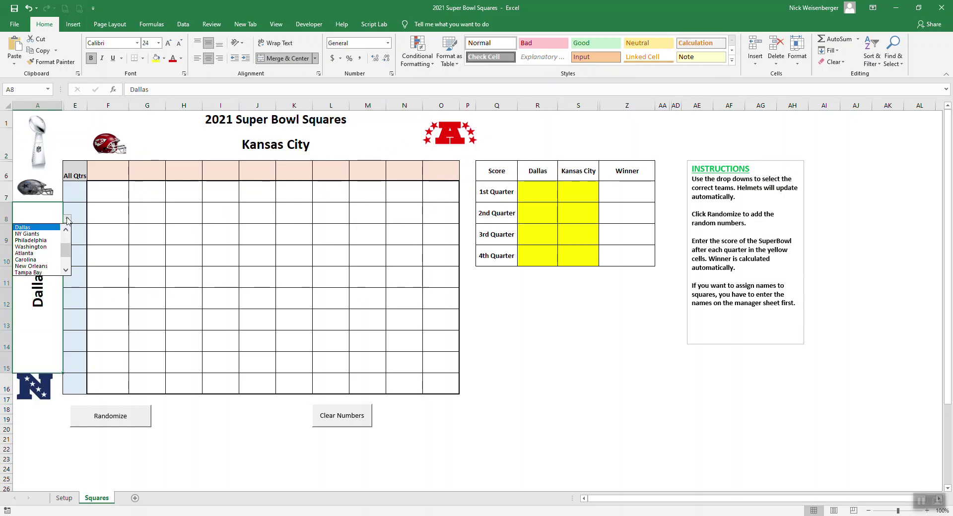
{"action": "left_click", "coordinate": [44, 253]}
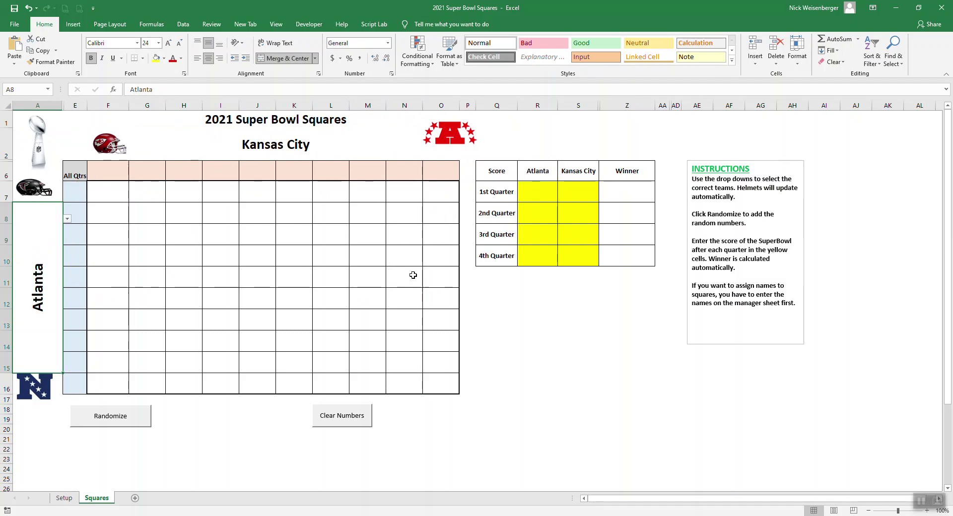
{"action": "left_click", "coordinate": [547, 326]}
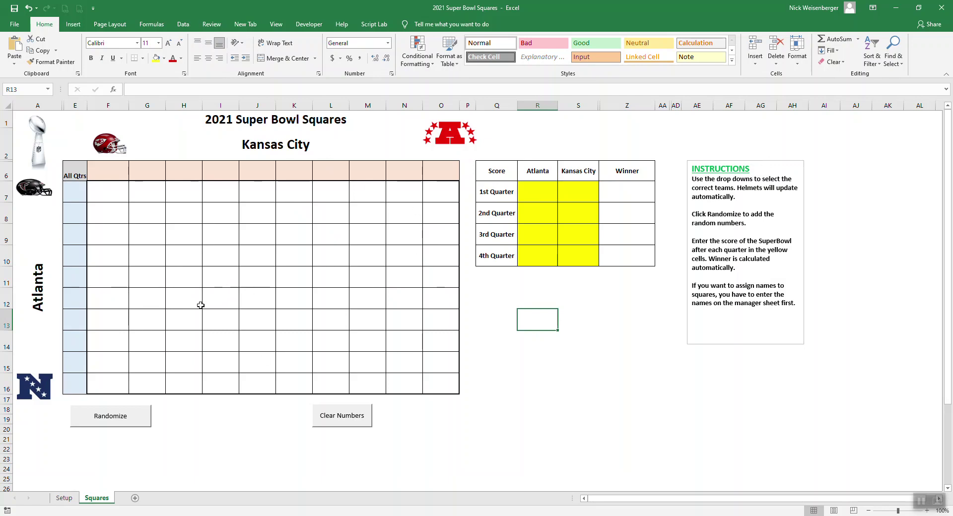
Fill the grid headers with random numbers, then clear them
{"action": "left_click", "coordinate": [104, 417]}
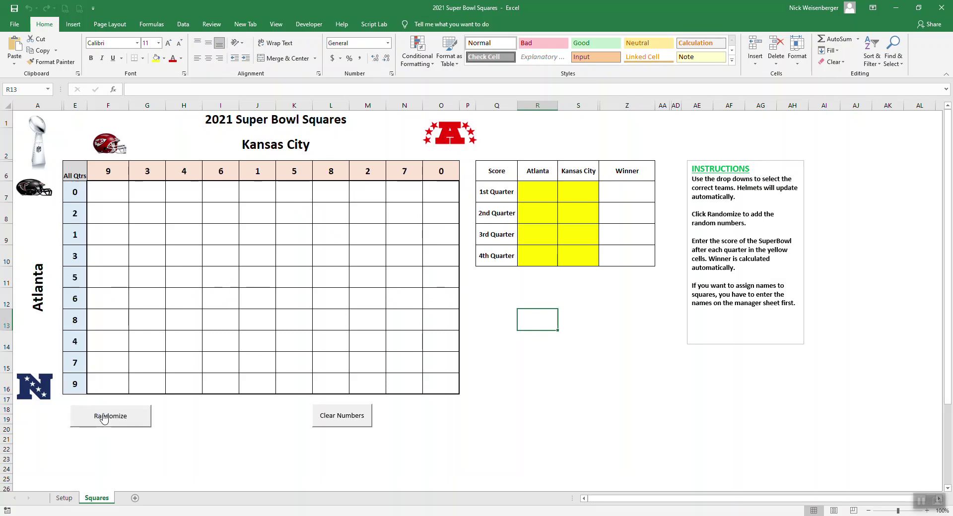
{"action": "left_click", "coordinate": [356, 417]}
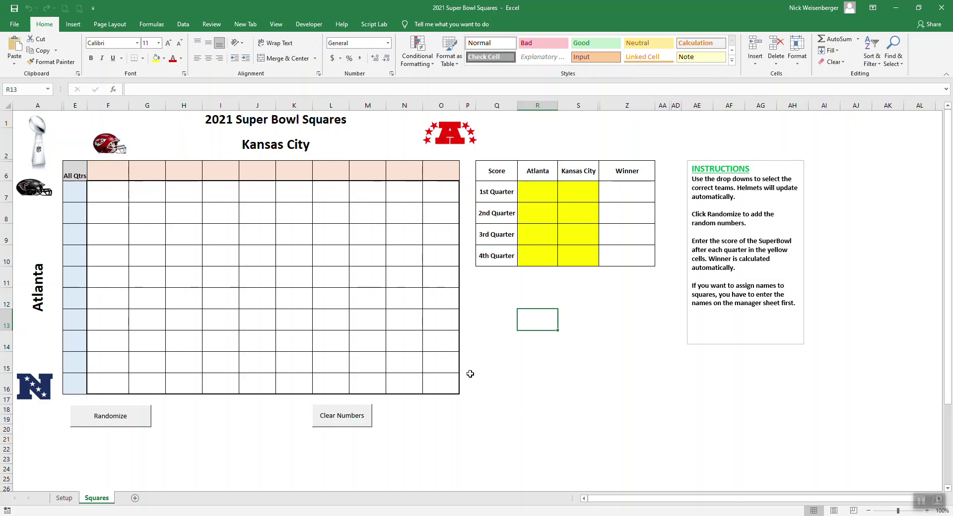
{"action": "left_click", "coordinate": [64, 498]}
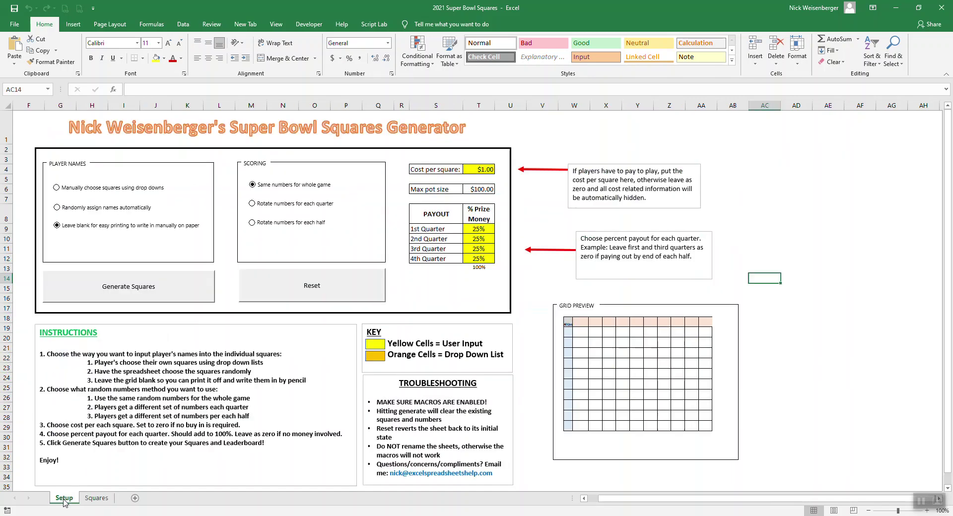
Reset the workbook and set player names to 'Randomly assign names automatically'
{"action": "left_click", "coordinate": [279, 289]}
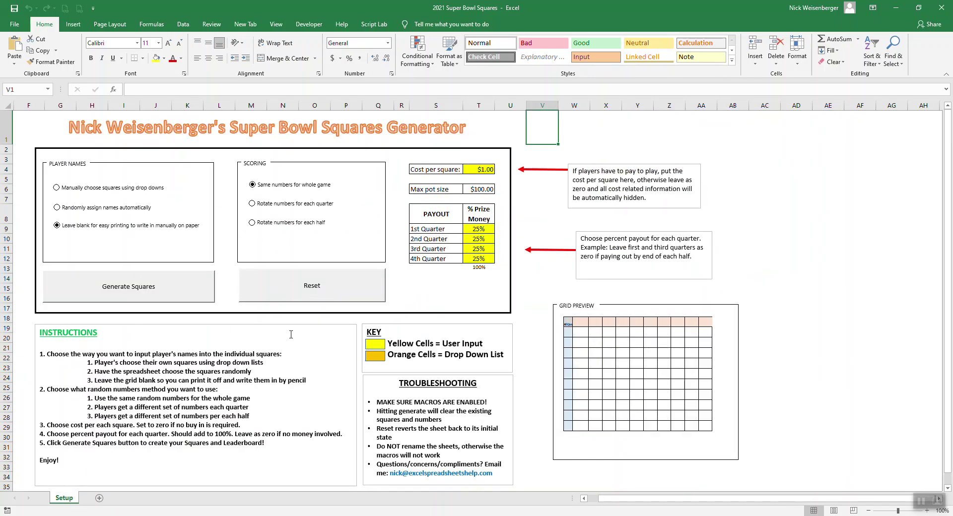
{"action": "left_click", "coordinate": [782, 279]}
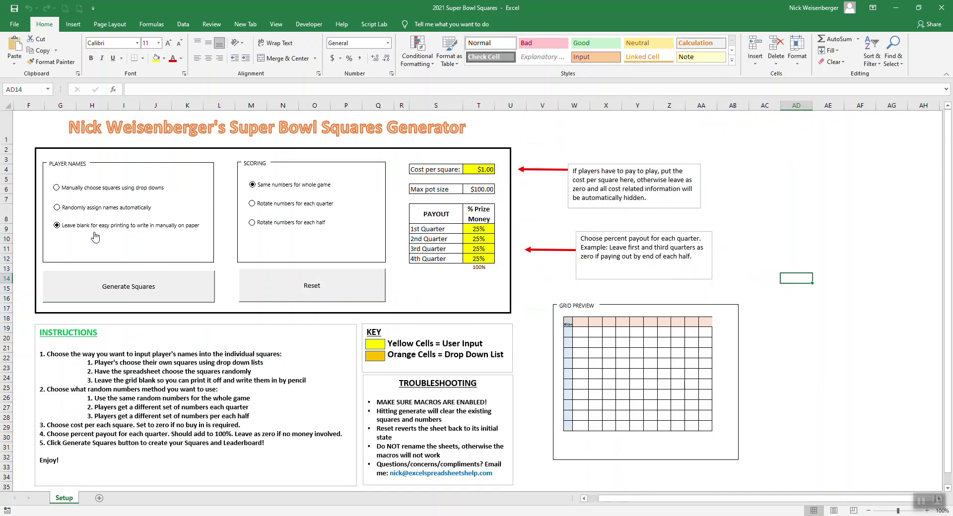
{"action": "left_click", "coordinate": [100, 189]}
{"action": "left_click", "coordinate": [80, 208]}
Choose 'Rotate numbers for each quarter', generate the squares, and acknowledge both messages
{"action": "left_click", "coordinate": [296, 207]}
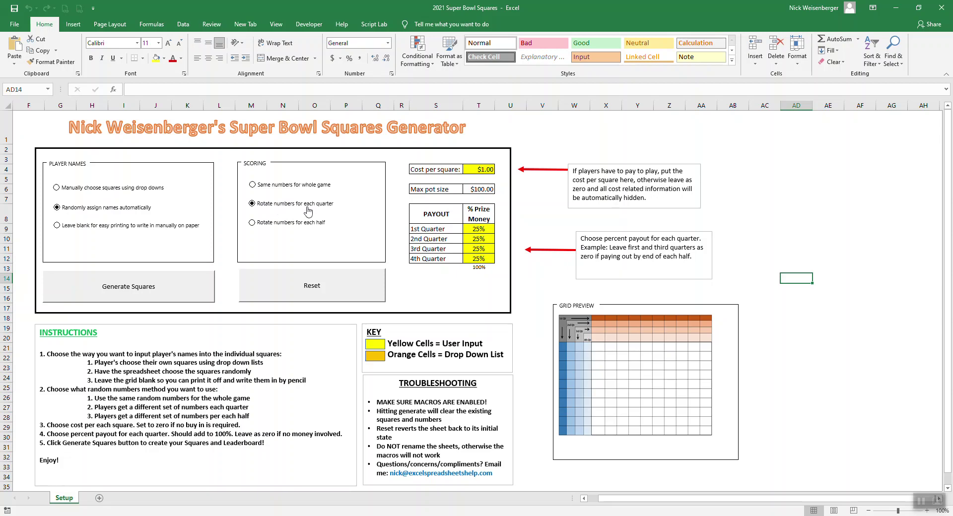
{"action": "left_click", "coordinate": [167, 290]}
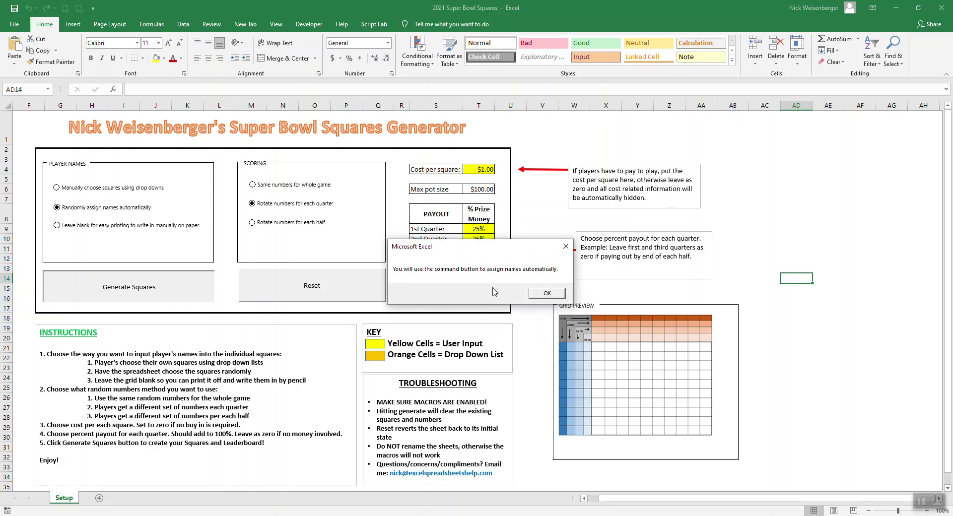
{"action": "left_click", "coordinate": [542, 294]}
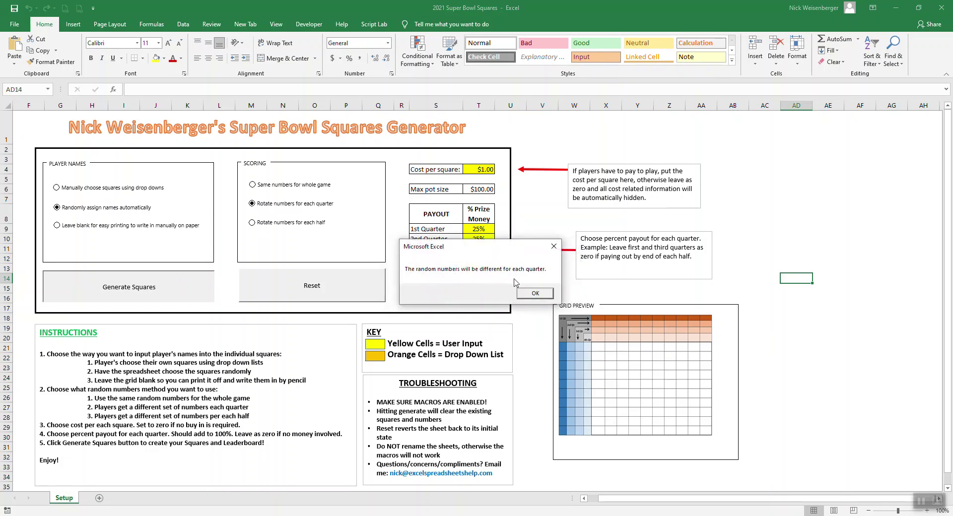
{"action": "left_click", "coordinate": [529, 294]}
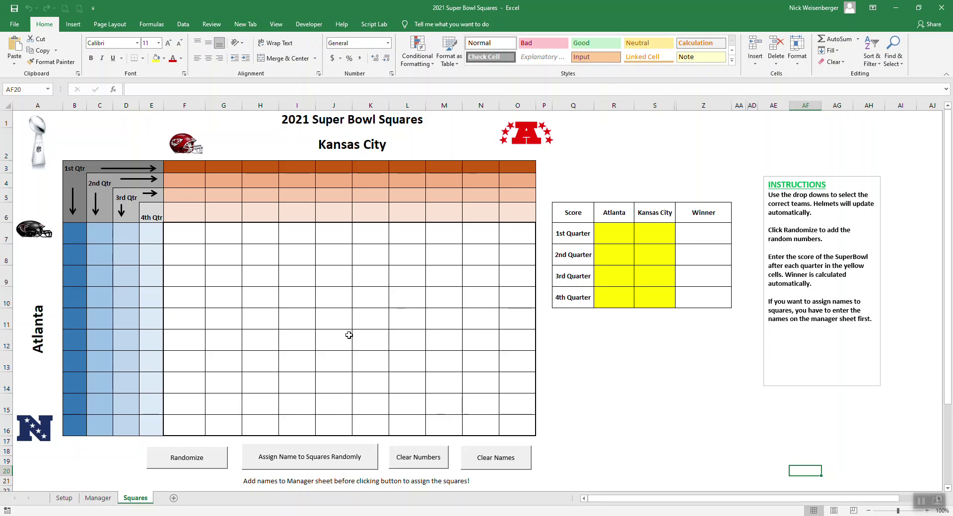
Enter four player names in B5:B8 of the Manager leaderboard
{"action": "left_click", "coordinate": [102, 499]}
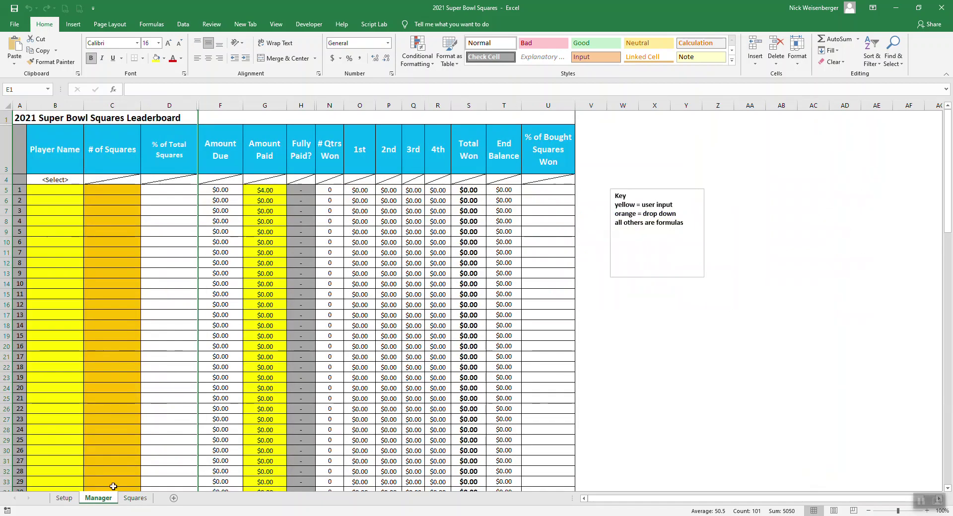
{"action": "left_click", "coordinate": [58, 190]}
{"action": "type", "text": "Nick"}
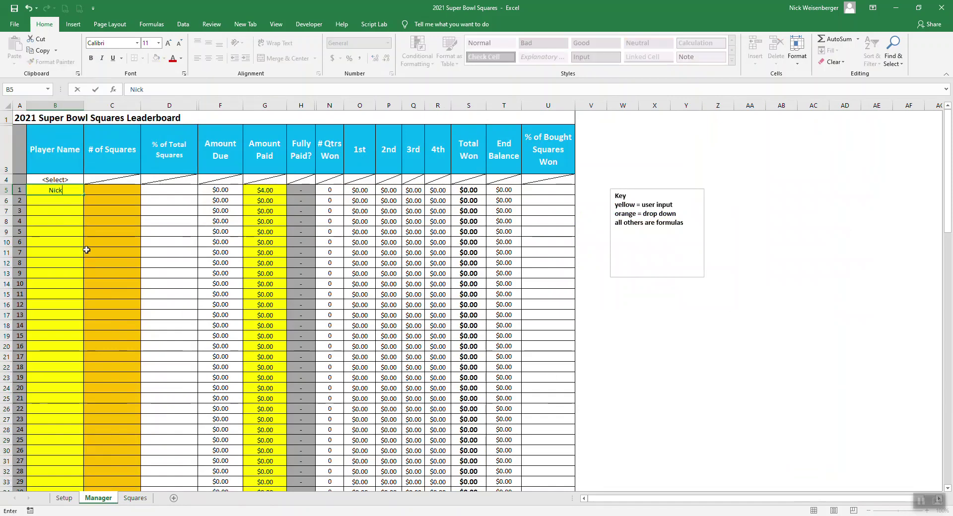
{"action": "key", "text": "Return"}
{"action": "type", "text": "Sarah"}
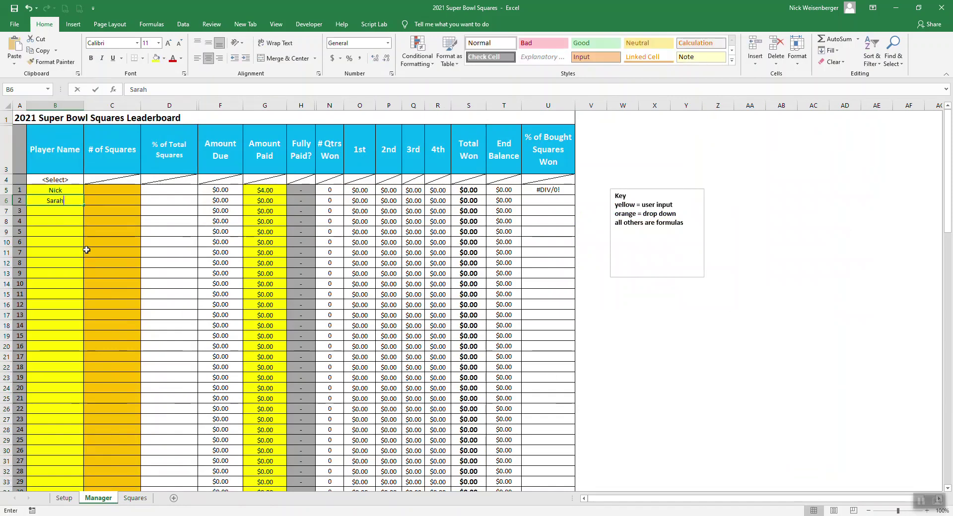
{"action": "key", "text": "Return"}
{"action": "type", "text": "David"}
{"action": "key", "text": "Return"}
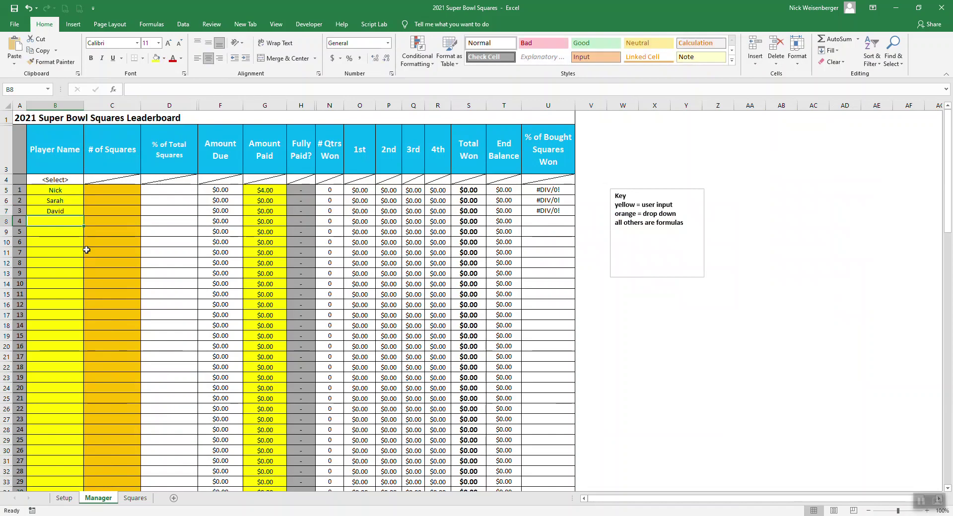
{"action": "type", "text": "Jennifer"}
{"action": "key", "text": "Return"}
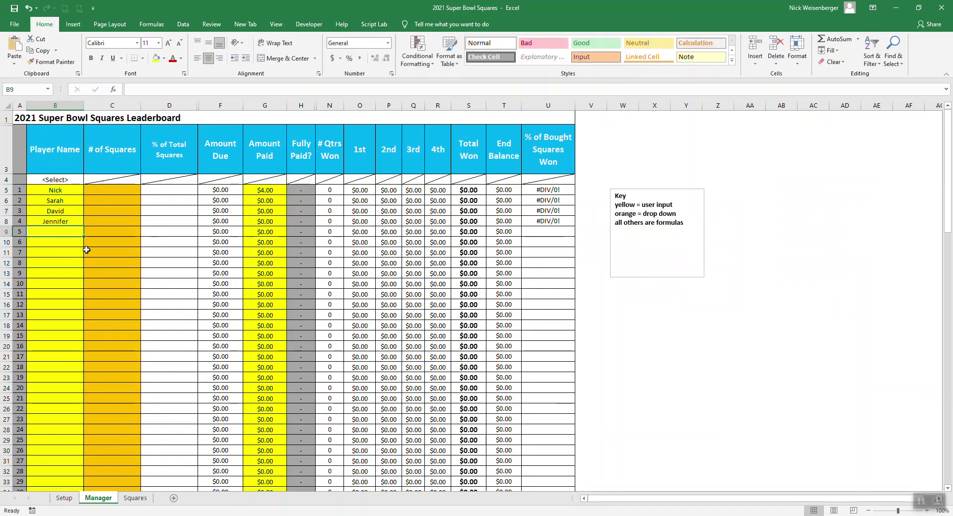
{"action": "left_click", "coordinate": [132, 189]}
Give the first player 6 squares and the second player 40
{"action": "left_click", "coordinate": [145, 190]}
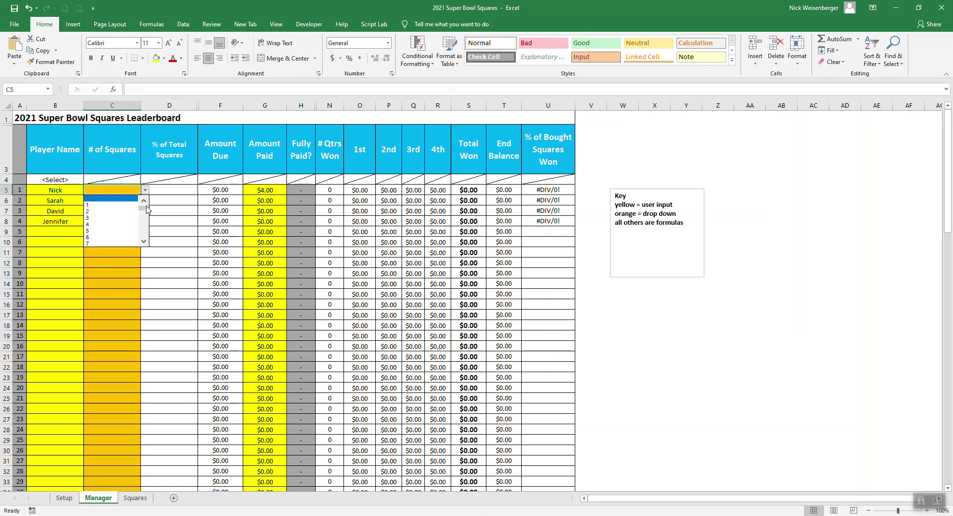
{"action": "left_click", "coordinate": [106, 238]}
{"action": "left_click", "coordinate": [112, 200]}
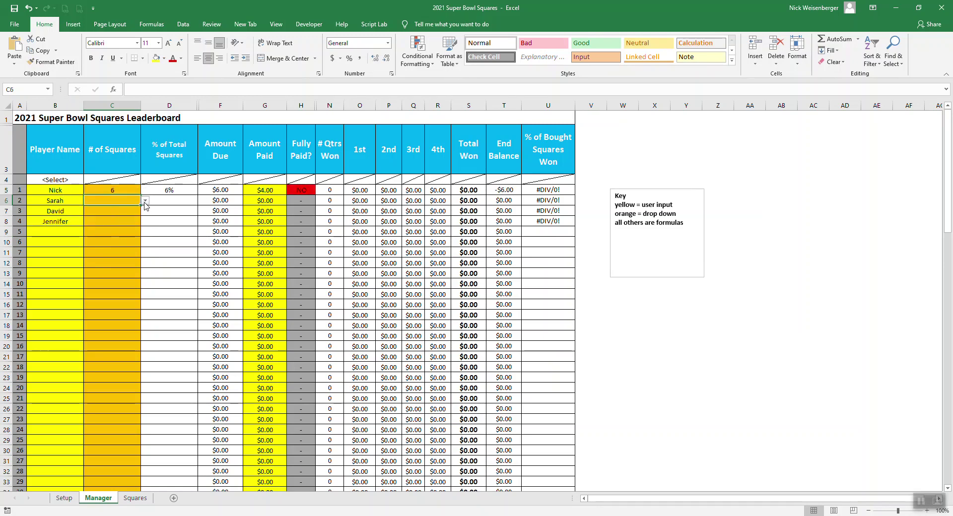
{"action": "left_click", "coordinate": [145, 200]}
{"action": "scroll", "coordinate": [119, 228], "scroll_direction": "down", "scroll_amount": 5}
{"action": "left_click", "coordinate": [135, 207]}
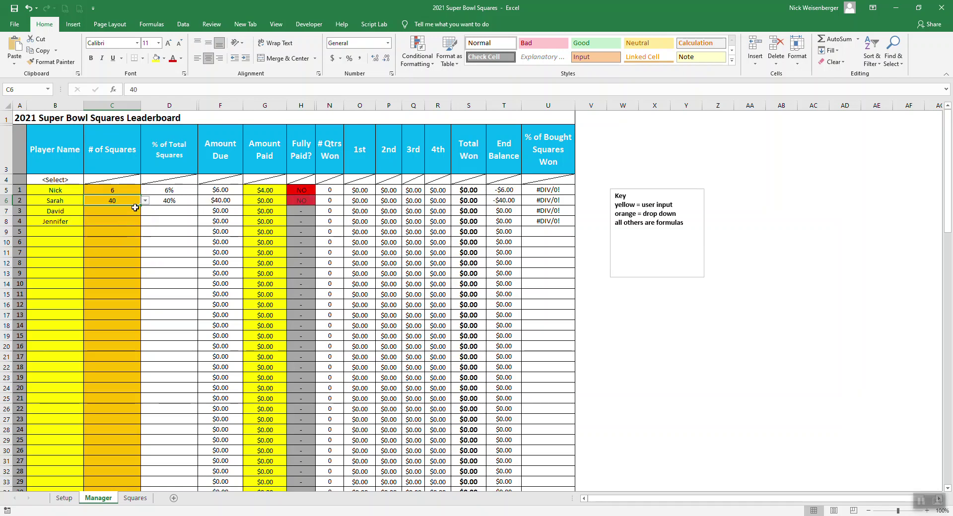
{"action": "left_click", "coordinate": [146, 201]}
{"action": "left_click", "coordinate": [117, 209]}
Give the third player 50 squares and the fourth player 4
{"action": "left_click", "coordinate": [121, 211]}
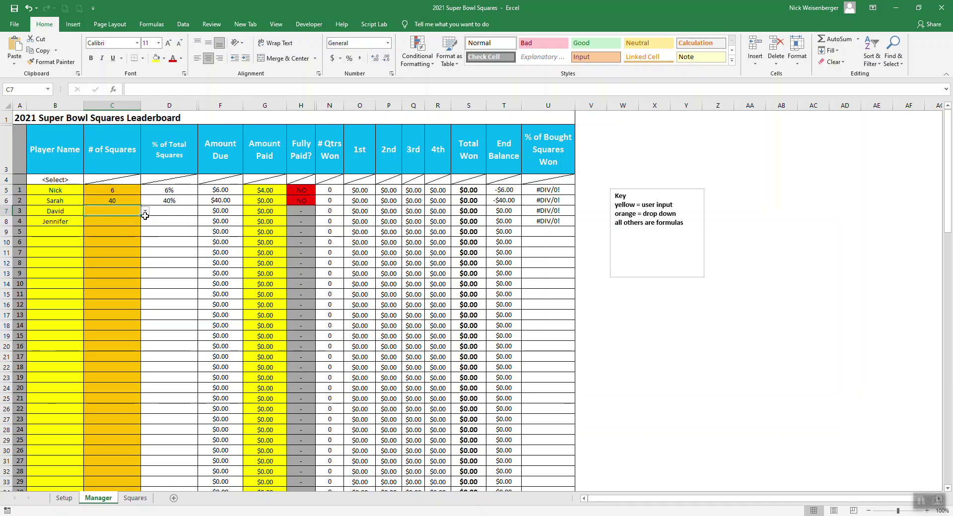
{"action": "left_click", "coordinate": [145, 211]}
{"action": "left_click_drag", "start_coordinate": [147, 235], "coordinate": [145, 247]}
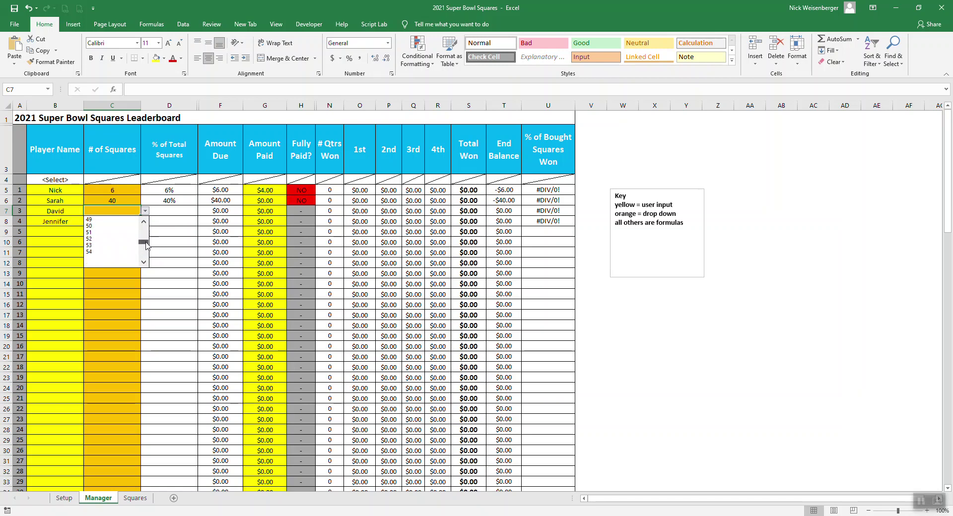
{"action": "left_click", "coordinate": [105, 226]}
{"action": "left_click", "coordinate": [133, 222]}
{"action": "left_click", "coordinate": [145, 221]}
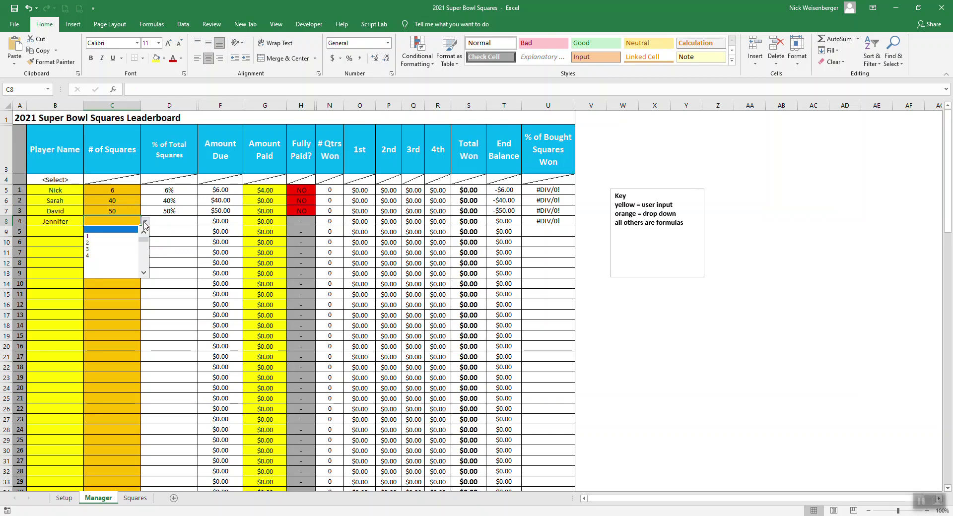
{"action": "left_click", "coordinate": [97, 256]}
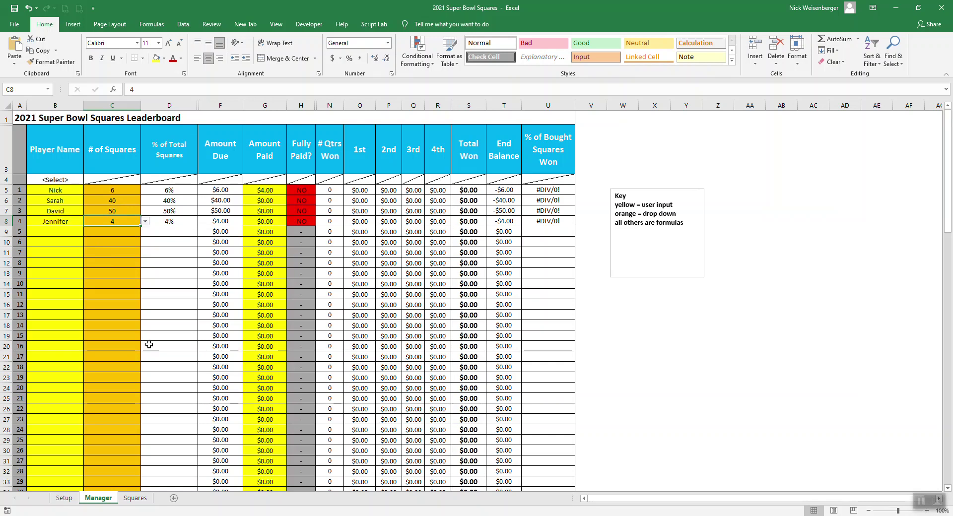
On the Squares sheet, randomly assign player names and randomize every quarter's numbers
{"action": "left_click", "coordinate": [135, 499]}
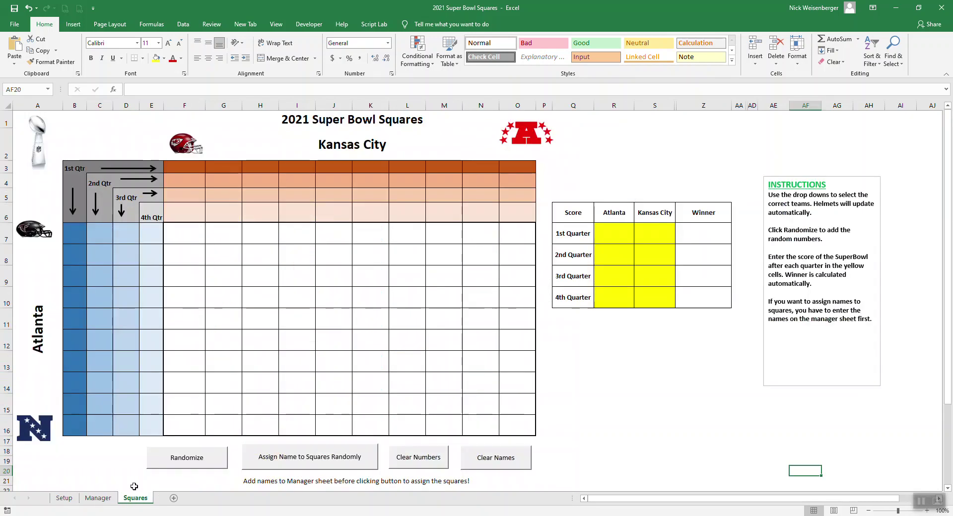
{"action": "left_click", "coordinate": [275, 458]}
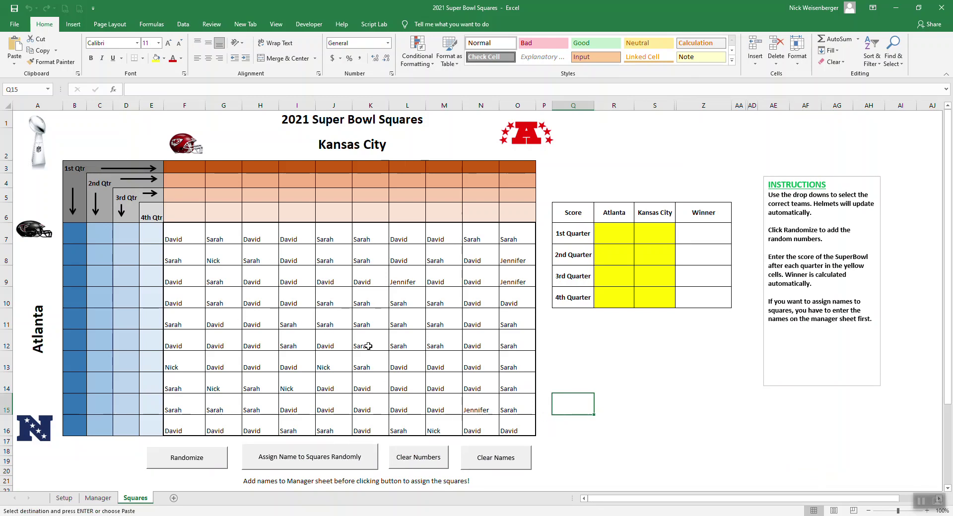
{"action": "left_click", "coordinate": [191, 464]}
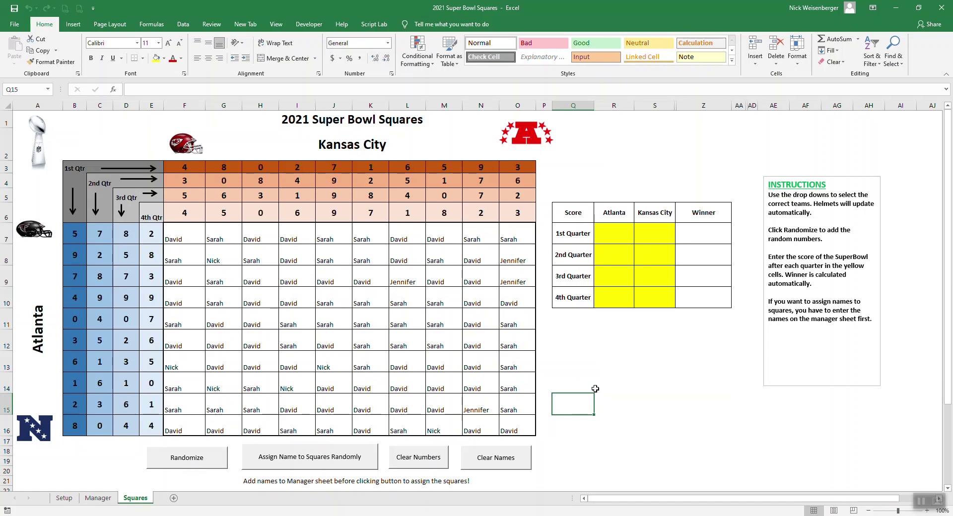
{"action": "left_click", "coordinate": [615, 234]}
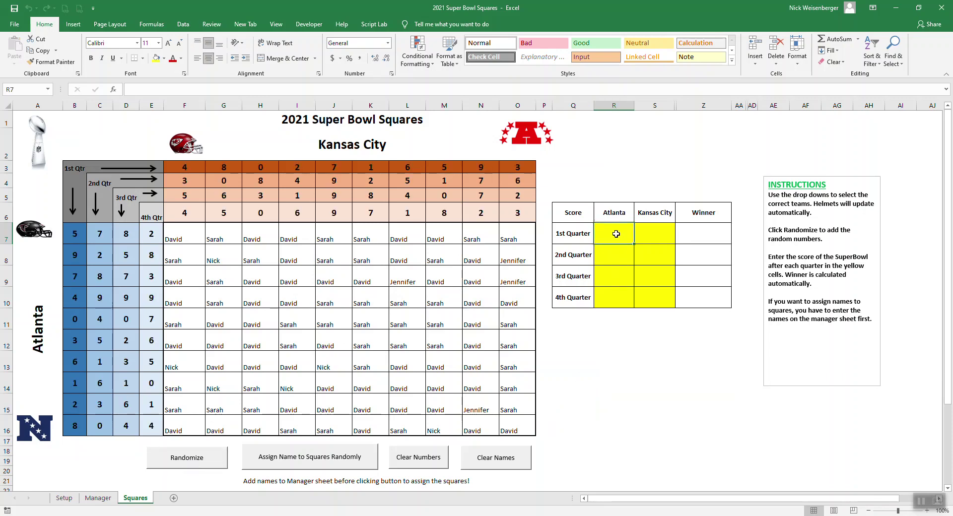
Enter the 1st and 2nd quarter scores, 7–0 and 14–7, and check the winner formula
{"action": "type", "text": "7"}
{"action": "left_click", "coordinate": [665, 225]}
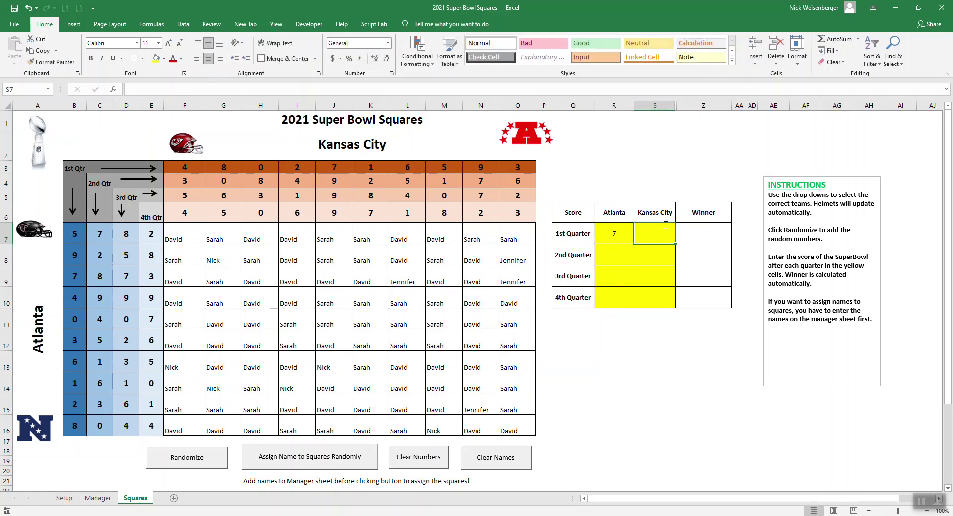
{"action": "type", "text": "0"}
{"action": "key", "text": "Return"}
{"action": "left_click", "coordinate": [704, 233]}
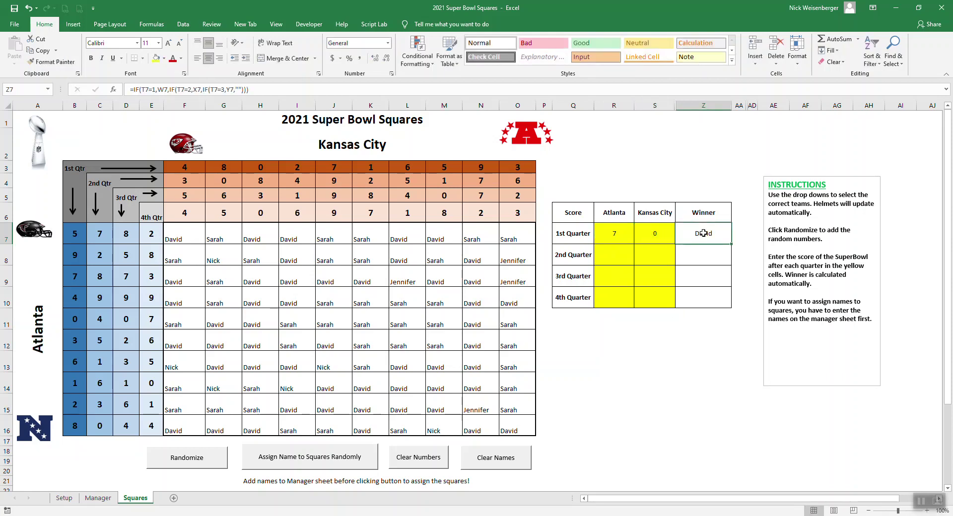
{"action": "left_click", "coordinate": [614, 253]}
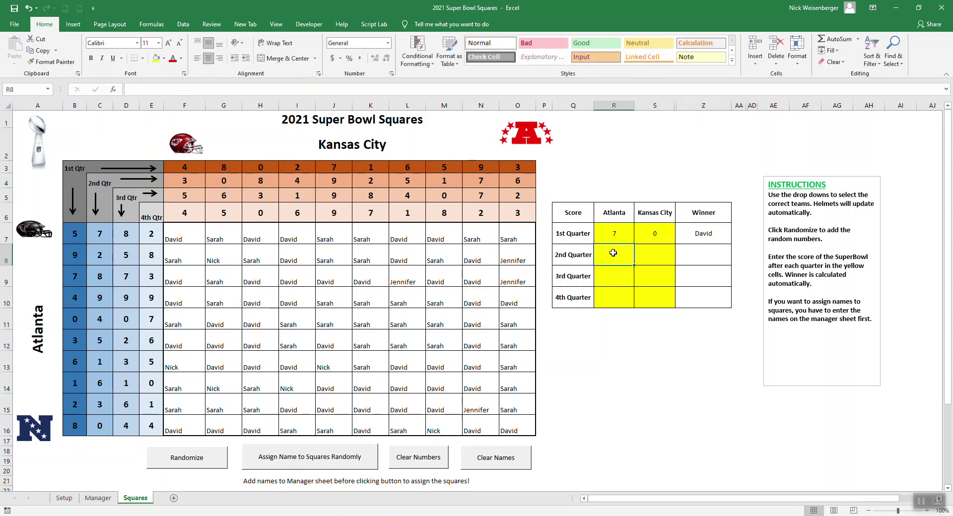
{"action": "type", "text": "14"}
{"action": "left_click", "coordinate": [654, 255]}
{"action": "type", "text": "7"}
{"action": "left_click", "coordinate": [658, 378]}
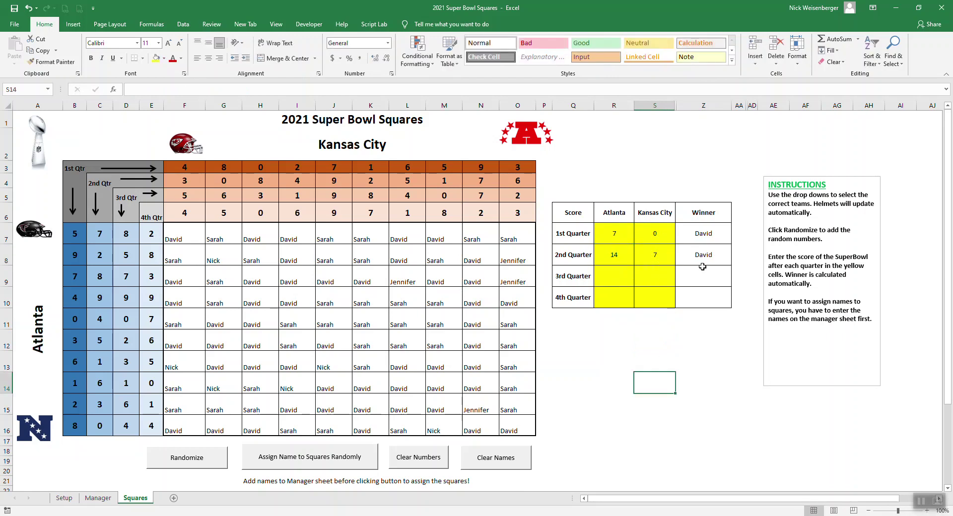
Enter the 3rd and 4th quarter scores, 21–14 and 18–4
{"action": "left_click", "coordinate": [609, 281]}
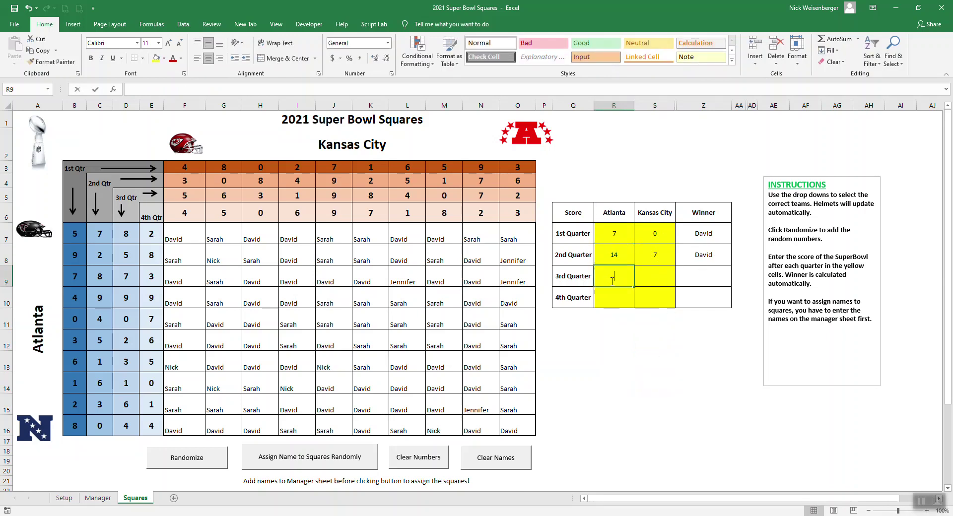
{"action": "type", "text": "21"}
{"action": "left_click", "coordinate": [649, 276]}
{"action": "type", "text": "14"}
{"action": "left_click", "coordinate": [655, 340]}
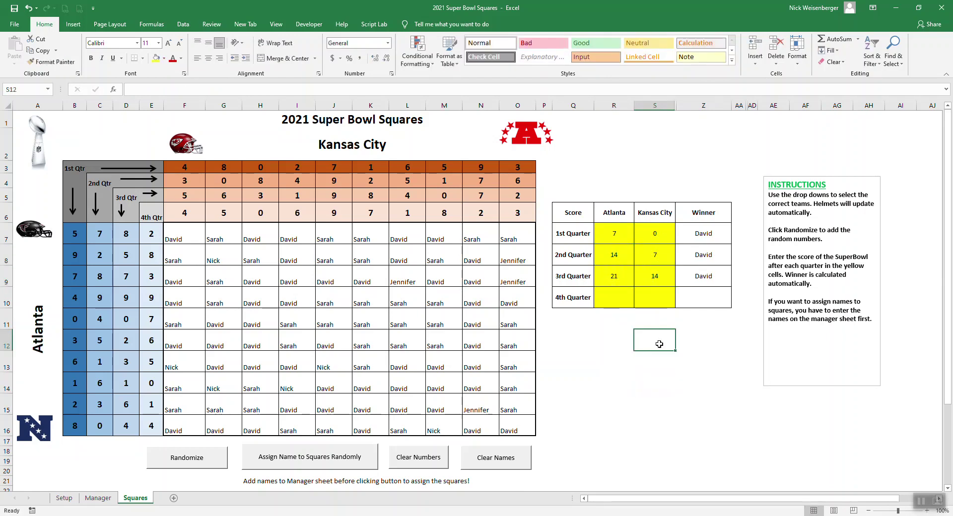
{"action": "left_click", "coordinate": [616, 297]}
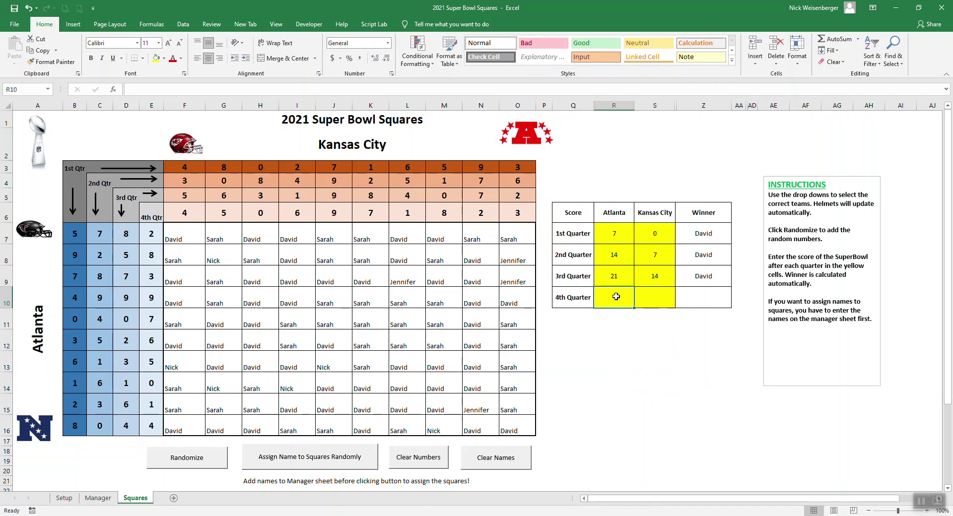
{"action": "type", "text": "18"}
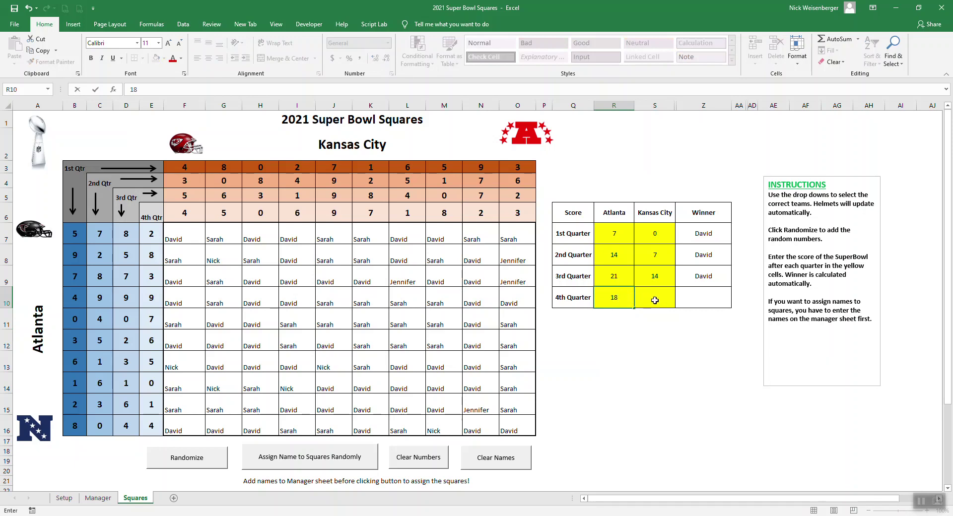
{"action": "left_click", "coordinate": [654, 300]}
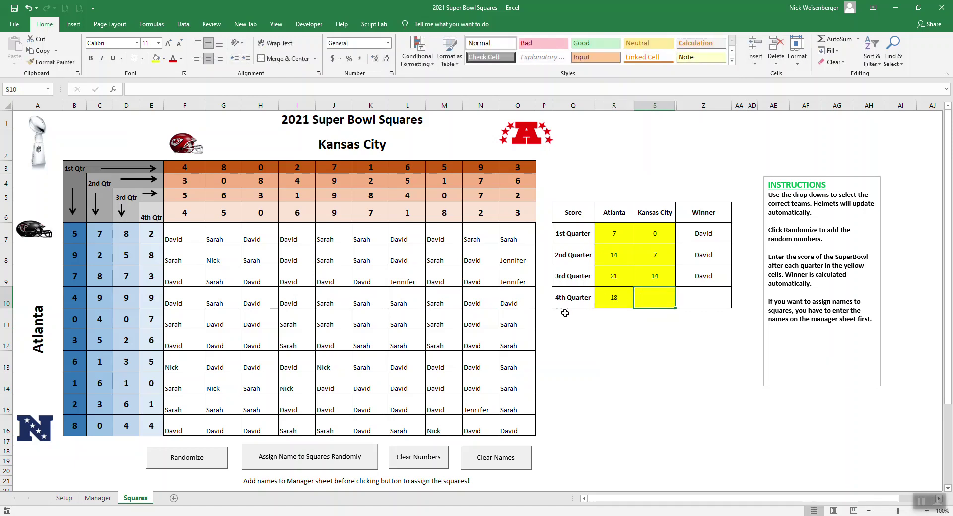
{"action": "type", "text": "4"}
{"action": "left_click", "coordinate": [603, 382]}
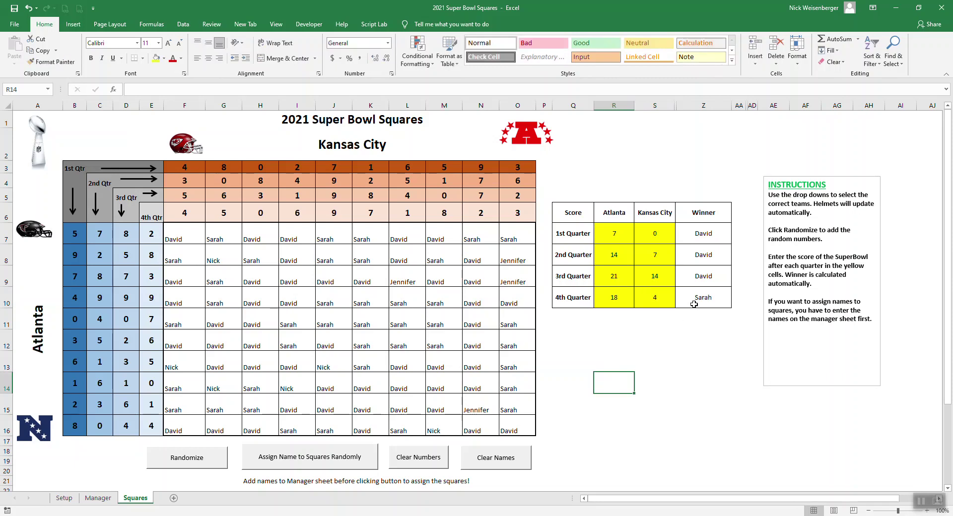
{"action": "left_click", "coordinate": [598, 342]}
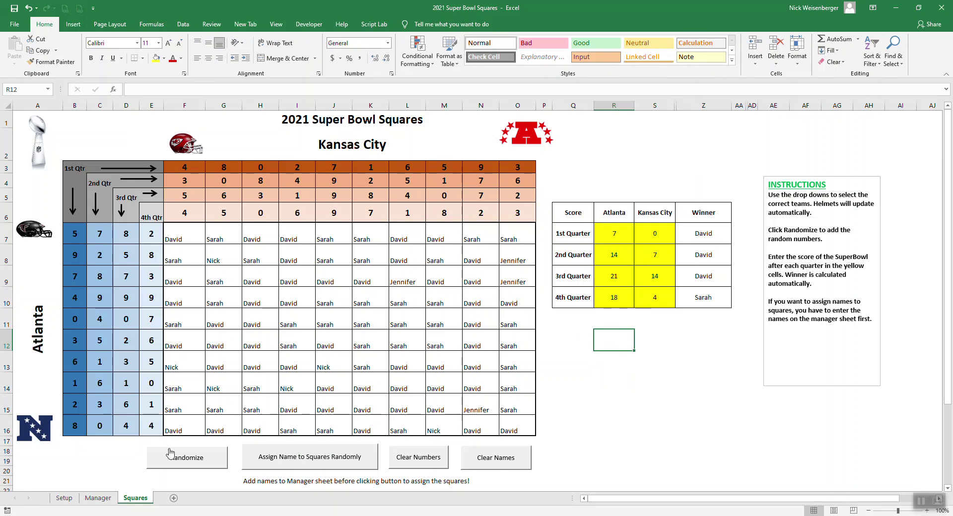
On the Manager leaderboard, inspect the # Qtrs Won formulas and three players' quarterly winnings
{"action": "left_click", "coordinate": [98, 498]}
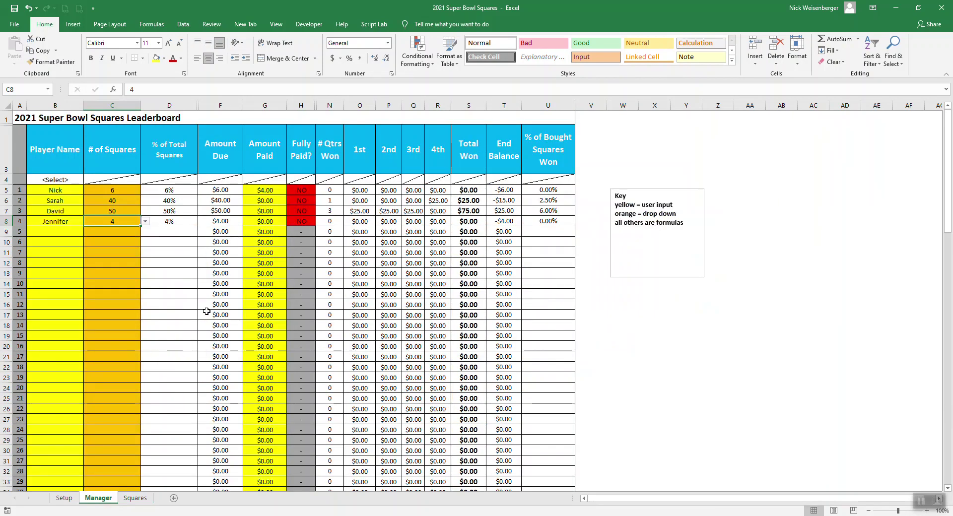
{"action": "left_click", "coordinate": [336, 210]}
{"action": "left_click", "coordinate": [337, 201]}
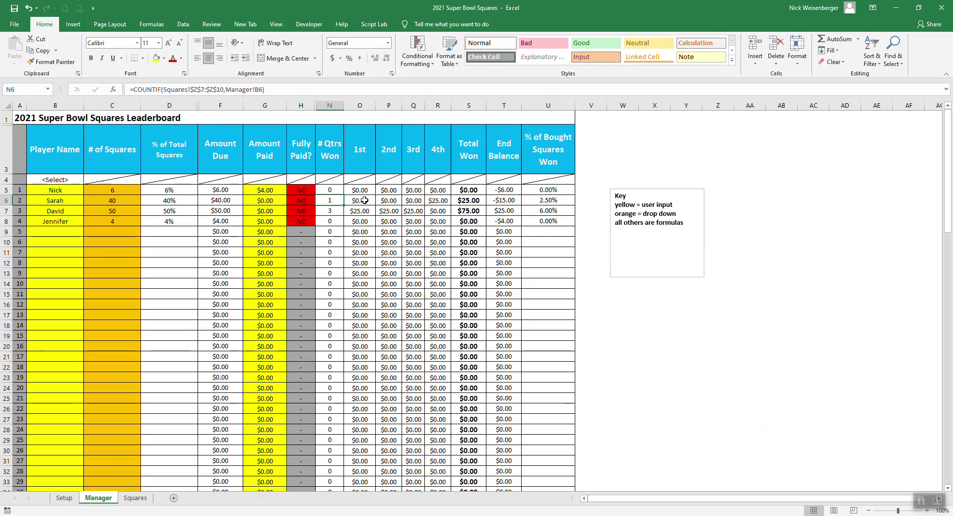
{"action": "left_click_drag", "start_coordinate": [362, 201], "coordinate": [440, 220]}
{"action": "left_click", "coordinate": [654, 335]}
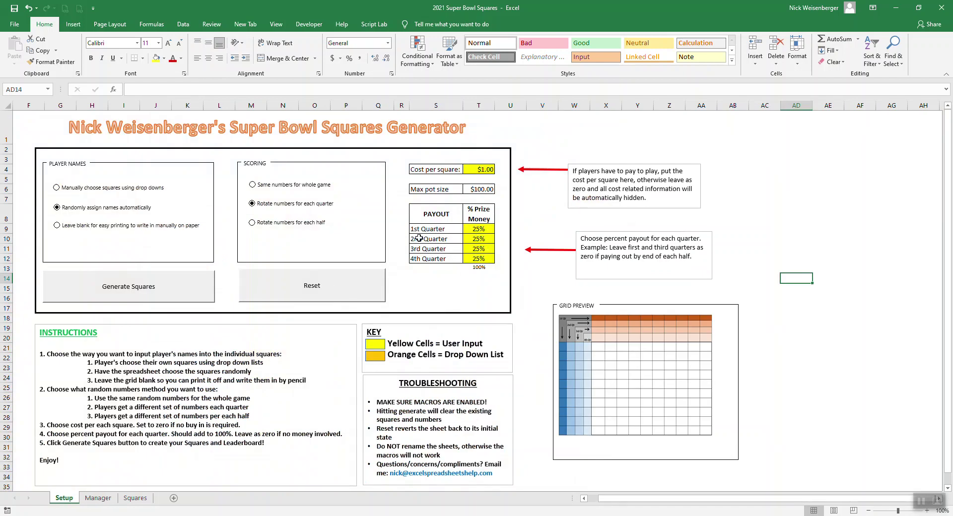
Review cost per square, max pot size and 1st Quarter payout on Setup, then view the leaderboard
{"action": "left_click", "coordinate": [481, 168]}
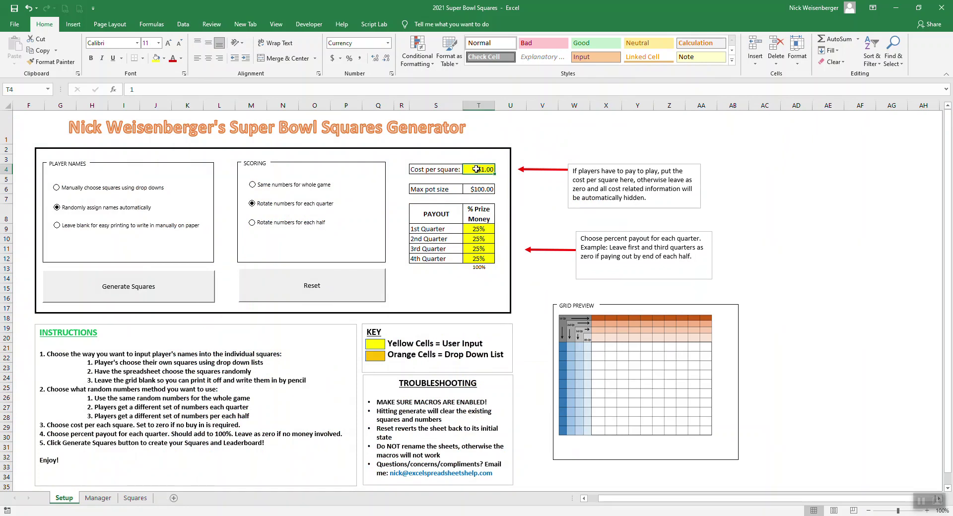
{"action": "left_click", "coordinate": [135, 498]}
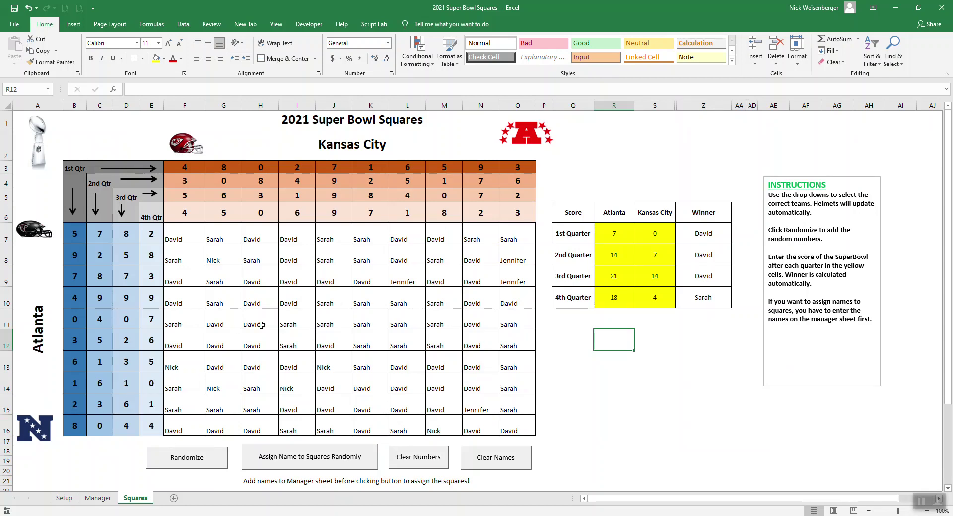
{"action": "left_click", "coordinate": [64, 498]}
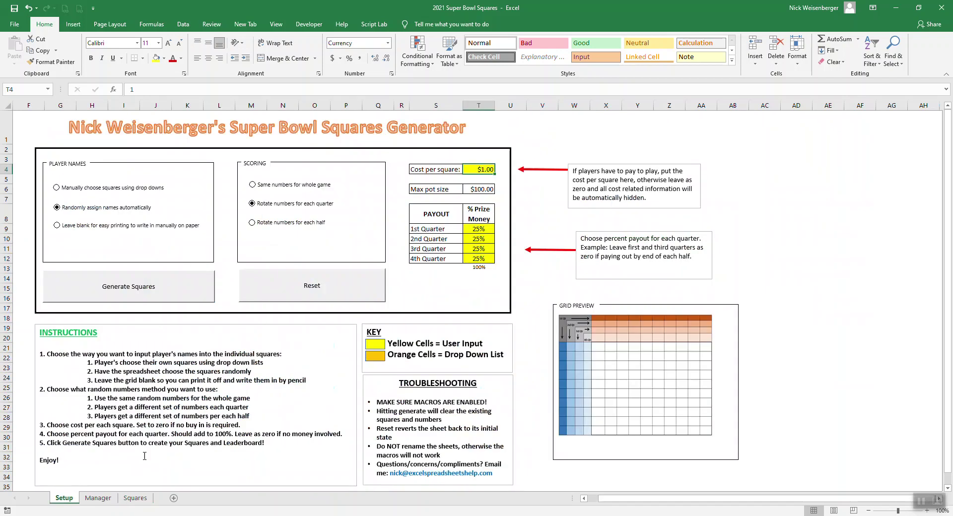
{"action": "left_click", "coordinate": [477, 188]}
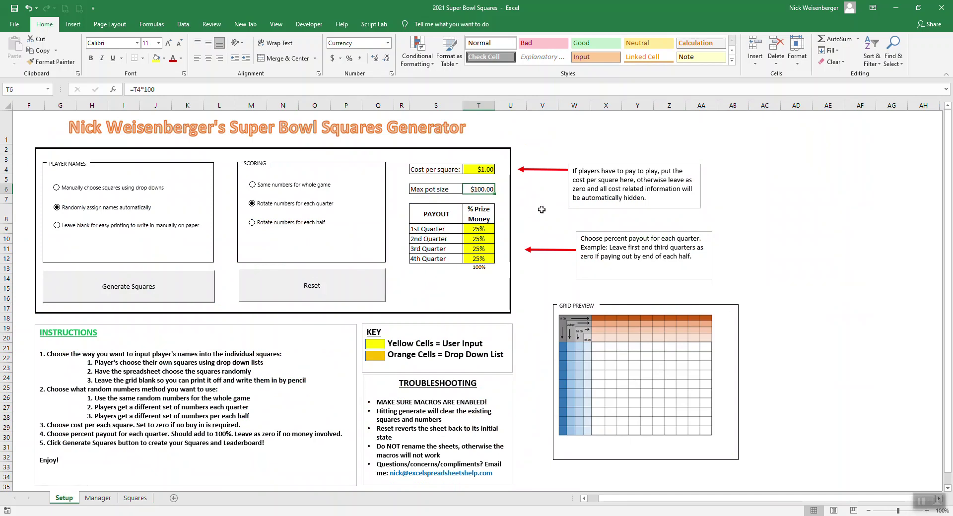
{"action": "left_click", "coordinate": [482, 229]}
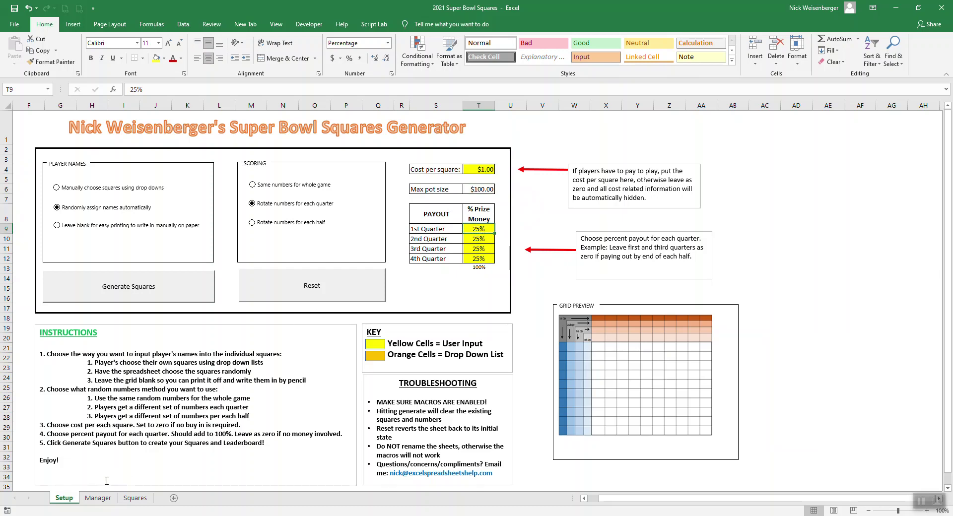
{"action": "left_click", "coordinate": [100, 498]}
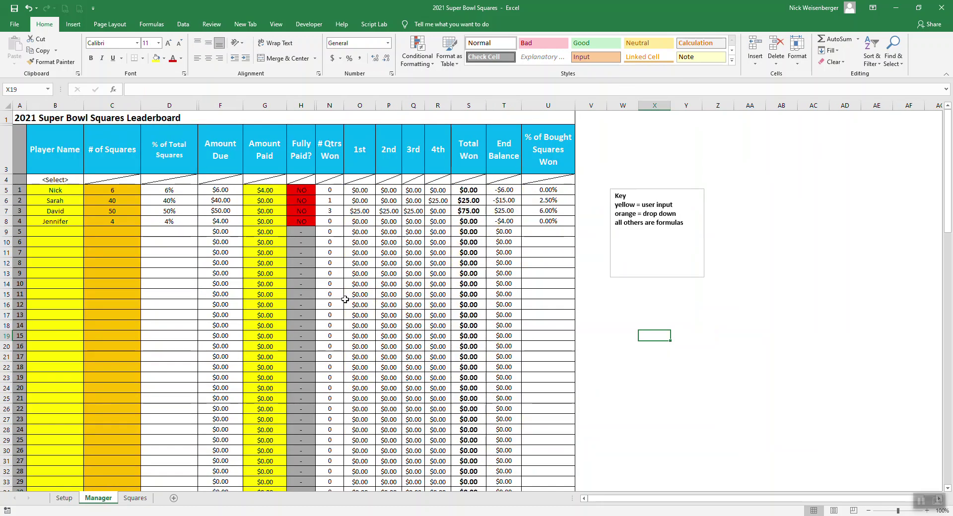
{"action": "left_click", "coordinate": [477, 211]}
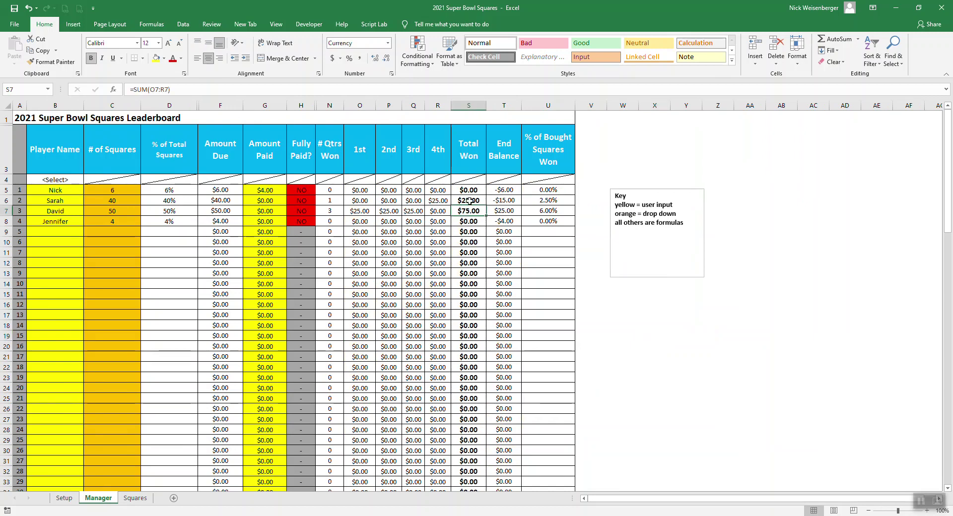
{"action": "left_click", "coordinate": [469, 201]}
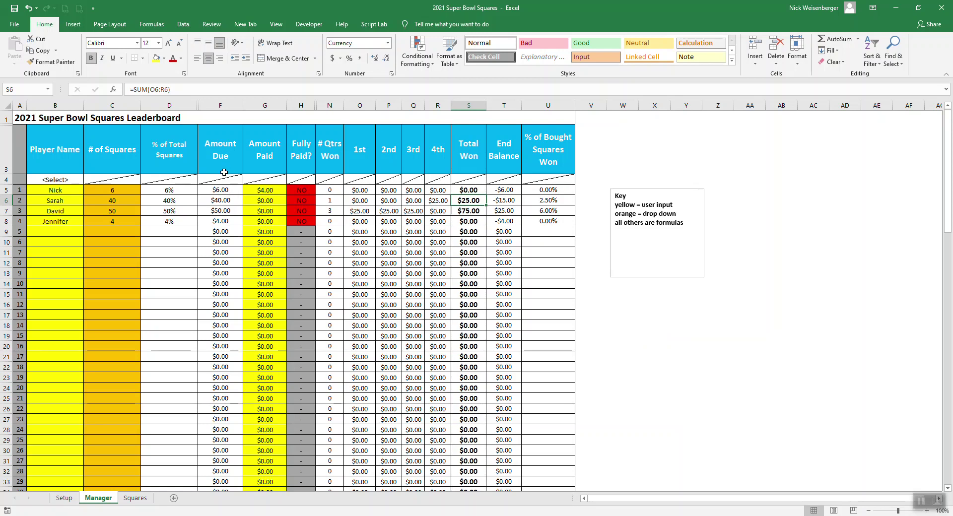
{"action": "left_click", "coordinate": [127, 191]}
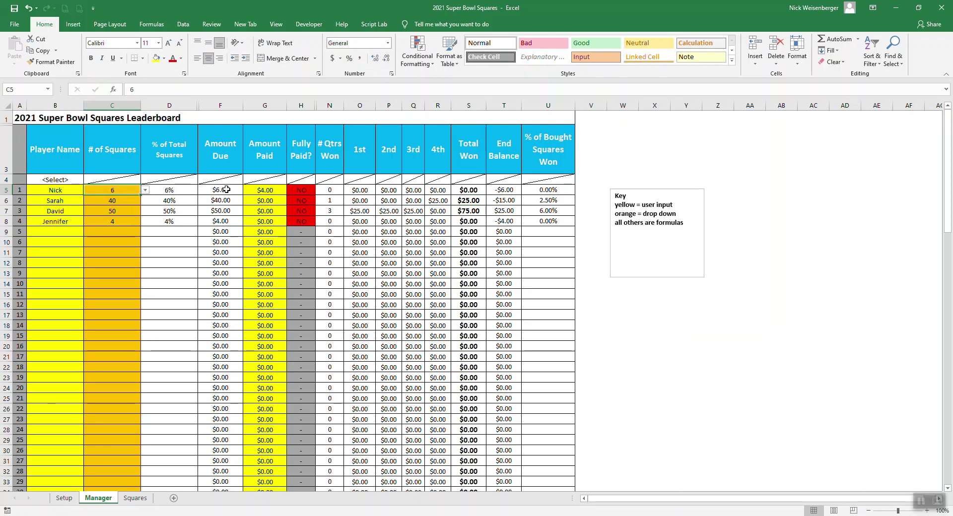
Enter a $6.00 payment for the first player and check Fully Paid? and End Balance
{"action": "left_click", "coordinate": [271, 189]}
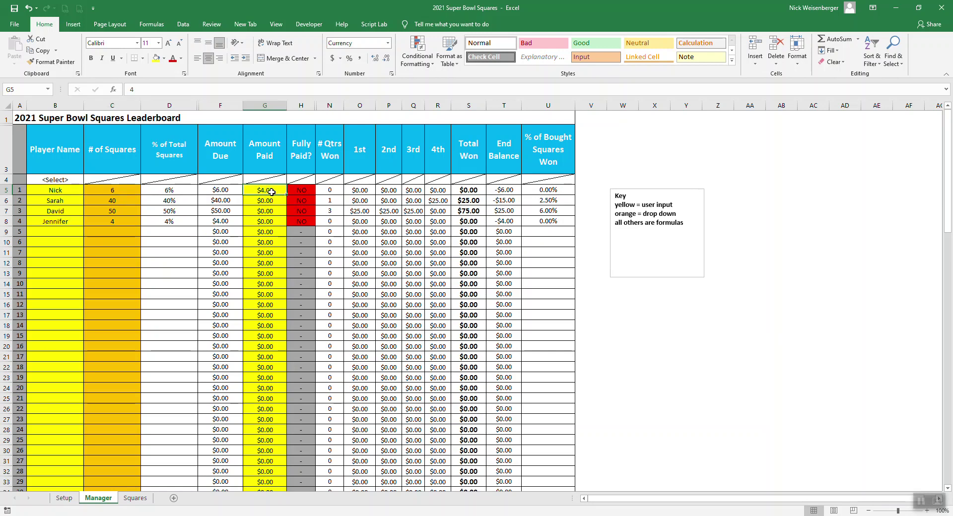
{"action": "type", "text": "6"}
{"action": "left_click", "coordinate": [268, 234]}
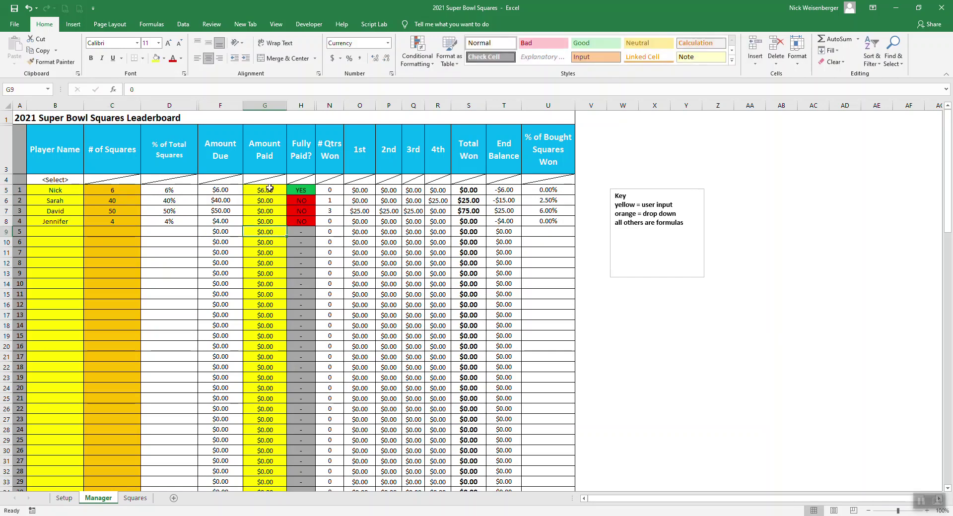
{"action": "left_click", "coordinate": [299, 189]}
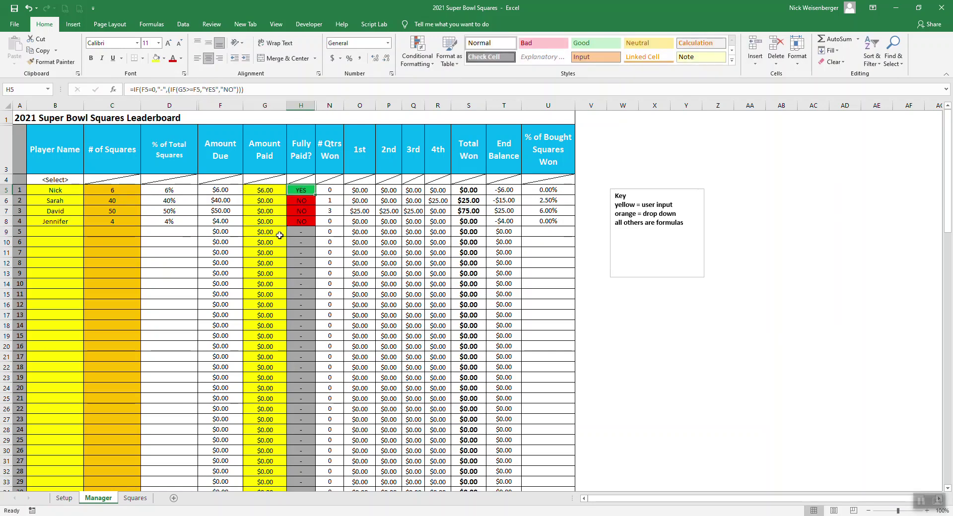
{"action": "left_click", "coordinate": [270, 190]}
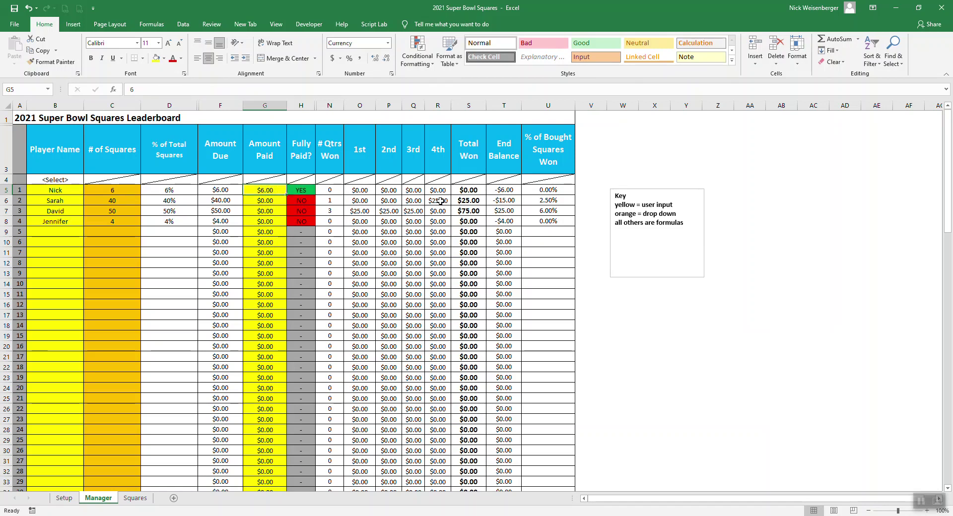
{"action": "left_click", "coordinate": [509, 191]}
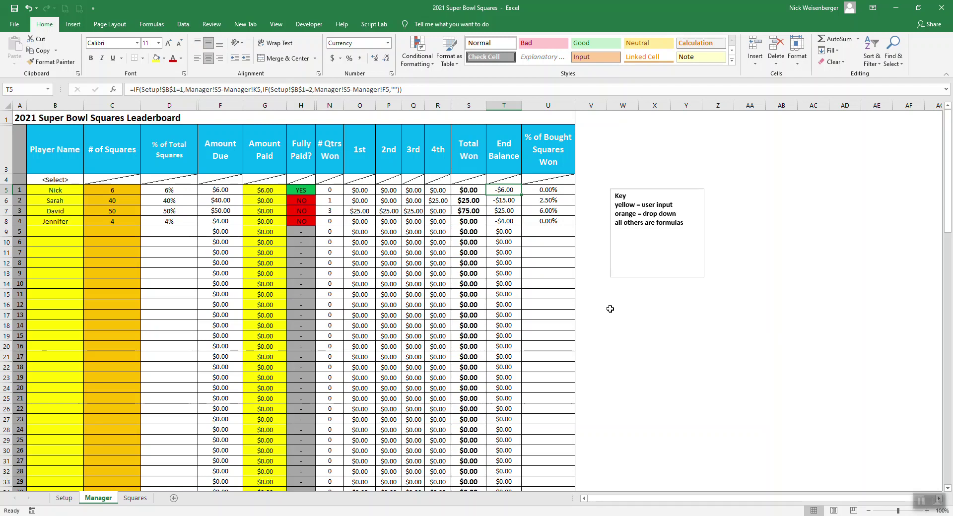
{"action": "left_click", "coordinate": [615, 323]}
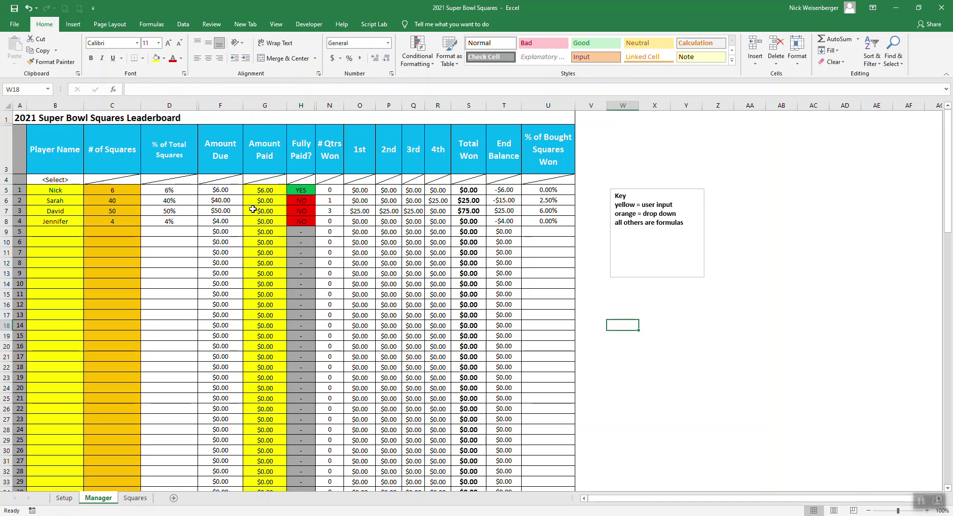
Enter a $40.00 payment for the second player and check the End Balance formula
{"action": "left_click", "coordinate": [266, 201]}
{"action": "type", "text": "4"}
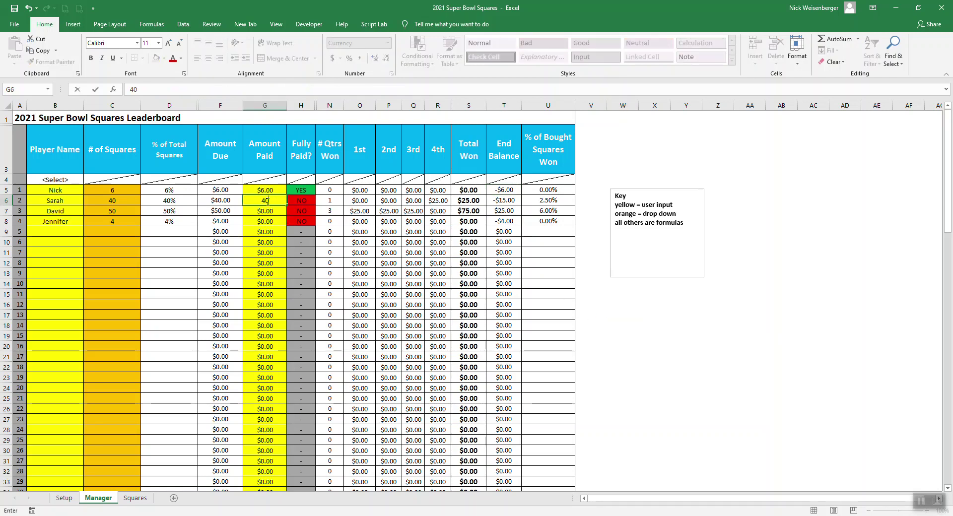
{"action": "type", "text": "0"}
{"action": "left_click", "coordinate": [288, 254]}
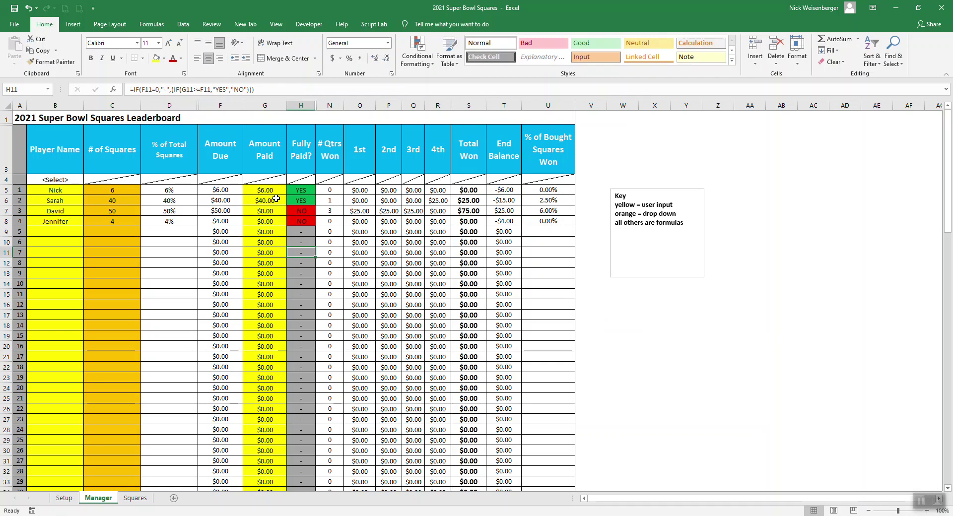
{"action": "left_click", "coordinate": [491, 201]}
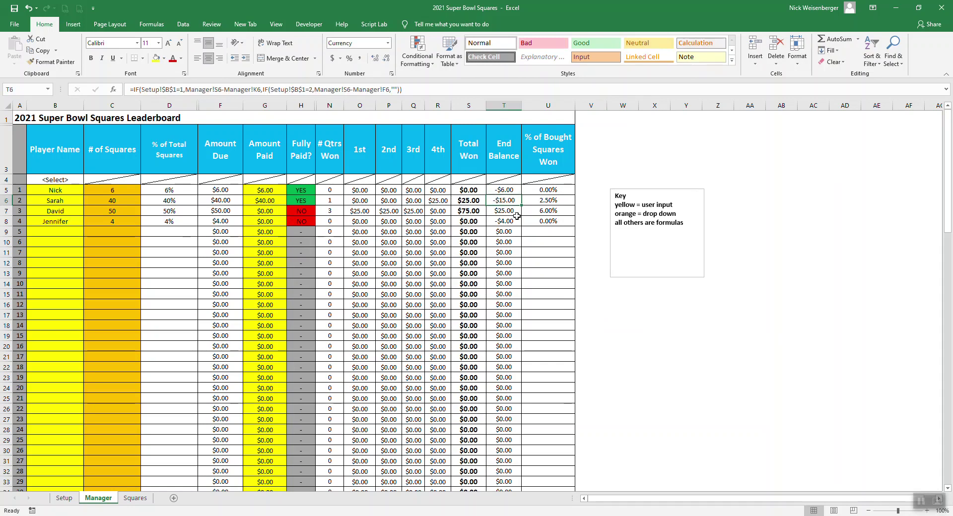
Enter a $50.00 payment for the third player and check the End Balance formula
{"action": "left_click", "coordinate": [274, 211]}
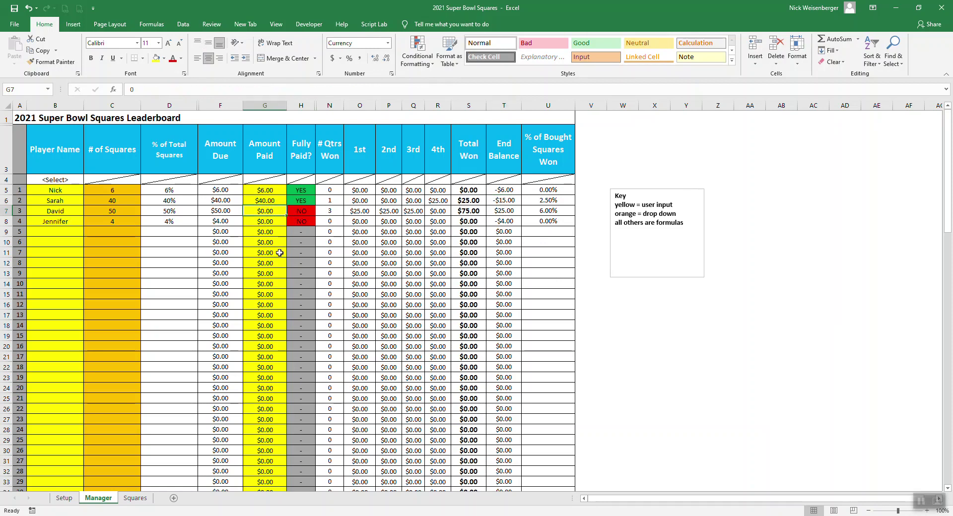
{"action": "type", "text": "5"}
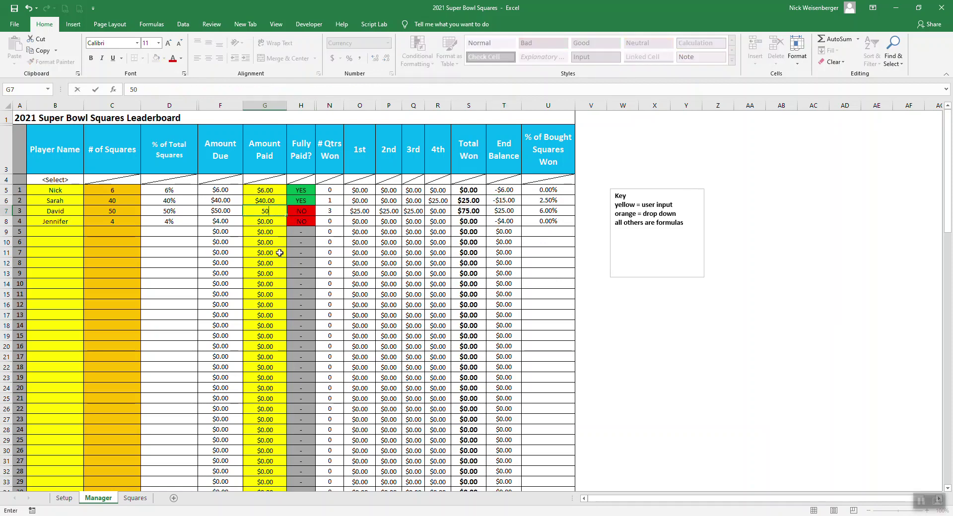
{"action": "type", "text": "0"}
{"action": "left_click", "coordinate": [284, 258]}
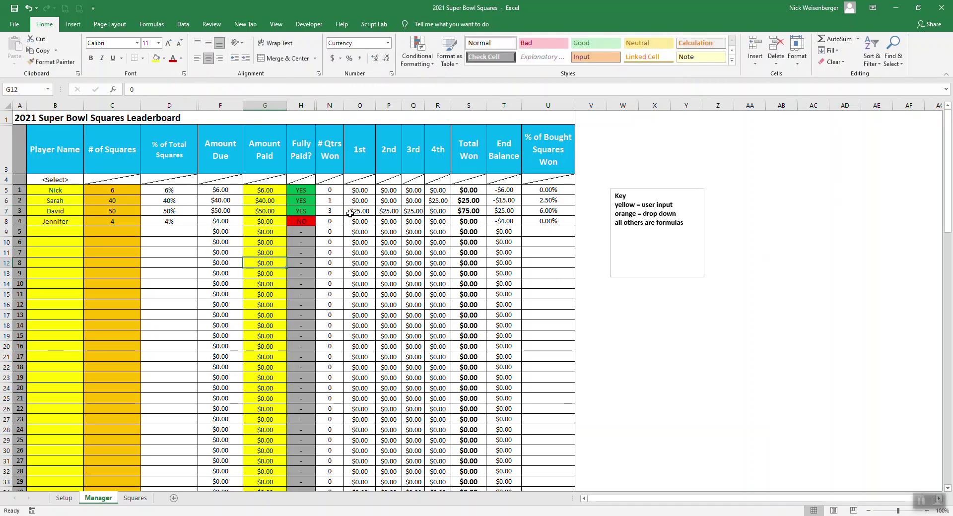
{"action": "left_click", "coordinate": [502, 212]}
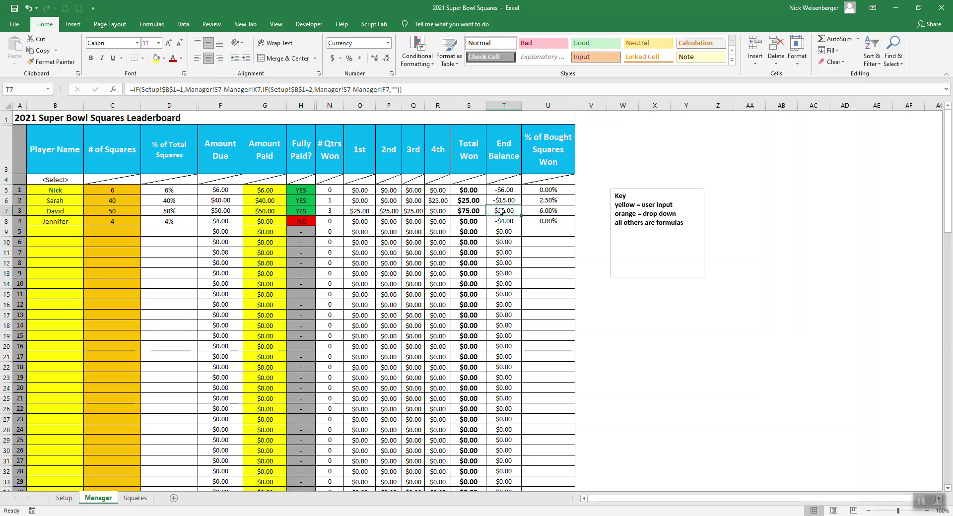
{"action": "left_click", "coordinate": [615, 348]}
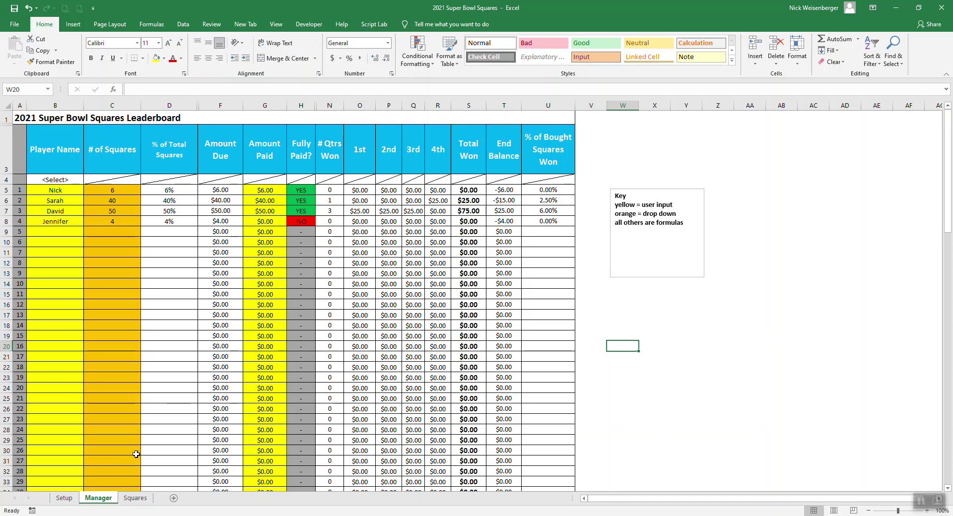
{"action": "left_click", "coordinate": [64, 498]}
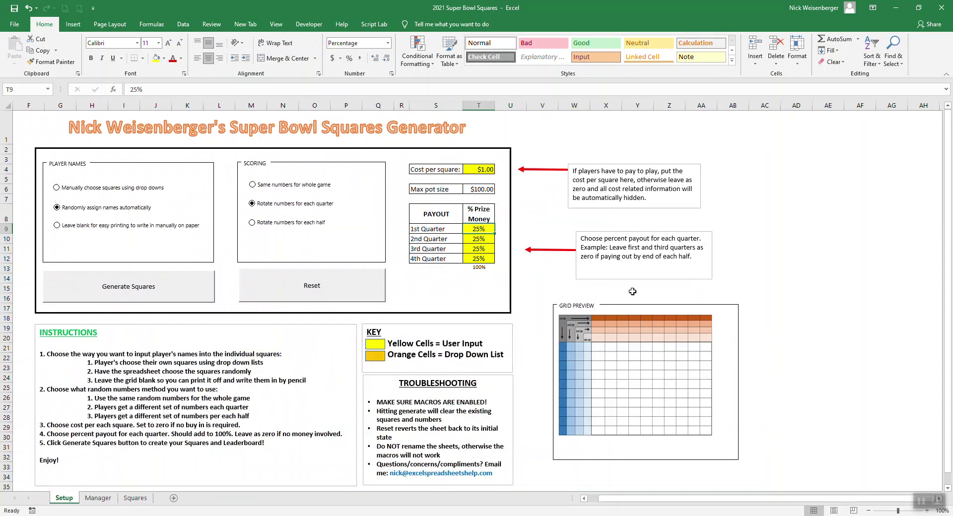
Set the cost per square to $0.00
{"action": "left_click", "coordinate": [539, 277]}
{"action": "left_click", "coordinate": [482, 169]}
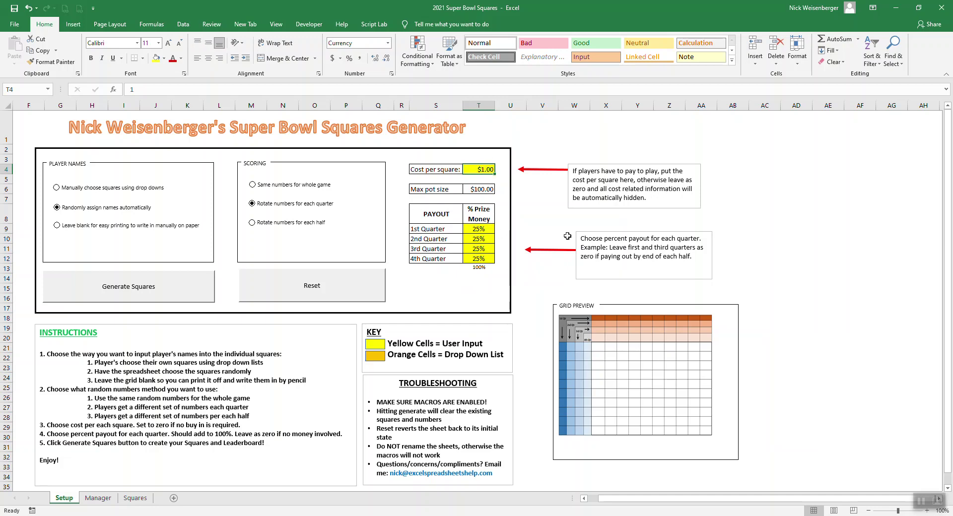
{"action": "type", "text": "0"}
{"action": "key", "text": "Return"}
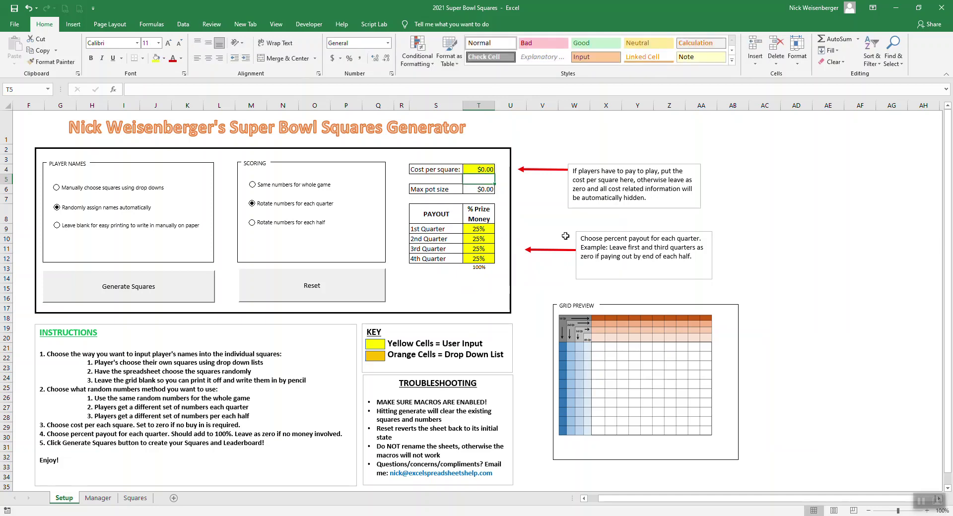
Reset, generate the squares, view the Manager and Squares sheets, then reset again
{"action": "left_click", "coordinate": [297, 297]}
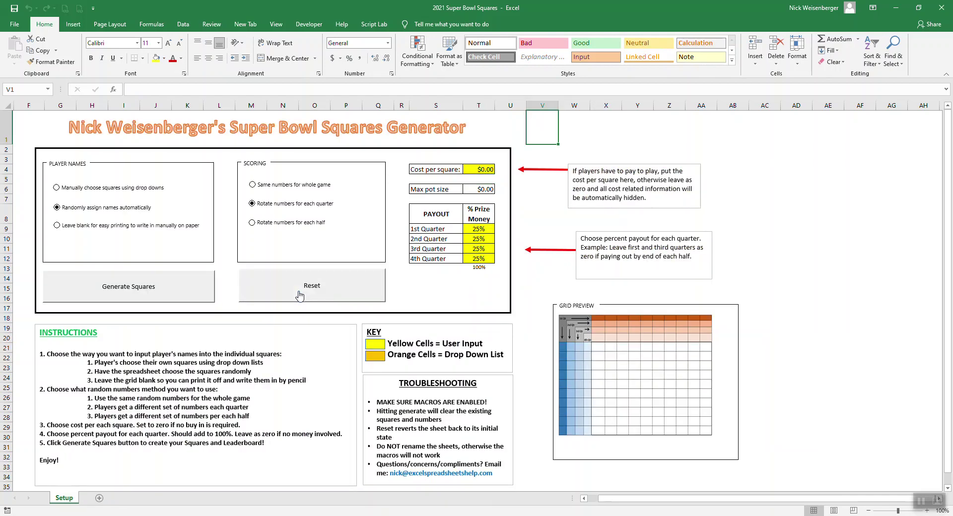
{"action": "left_click", "coordinate": [180, 289]}
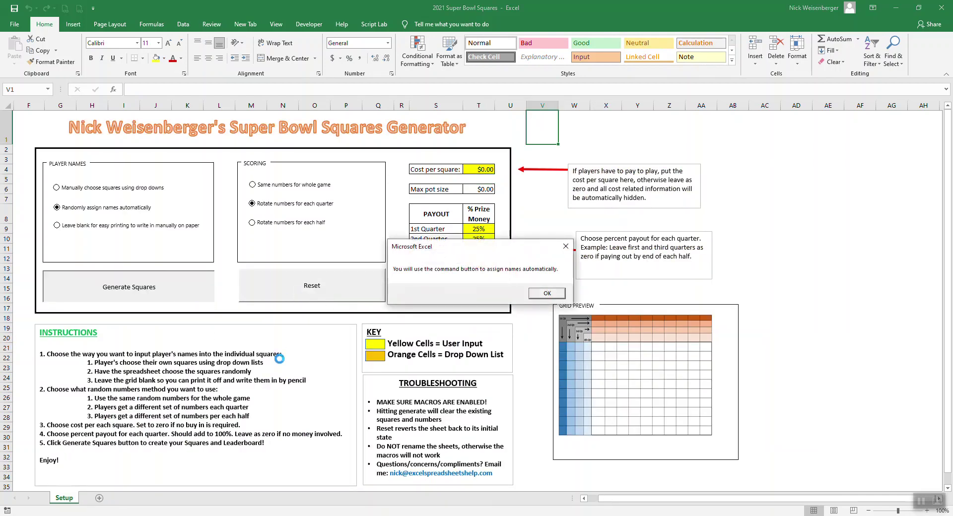
{"action": "left_click", "coordinate": [540, 294]}
{"action": "left_click", "coordinate": [539, 295]}
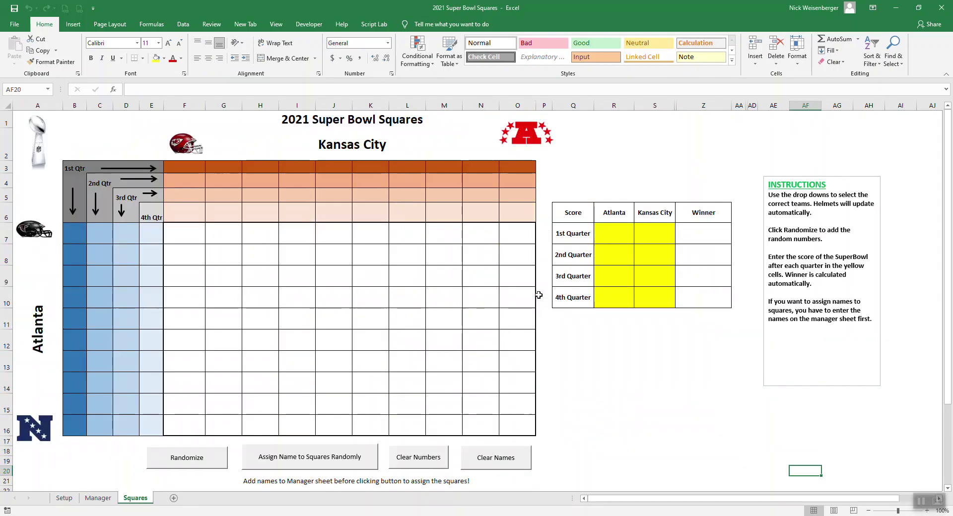
{"action": "left_click", "coordinate": [98, 497]}
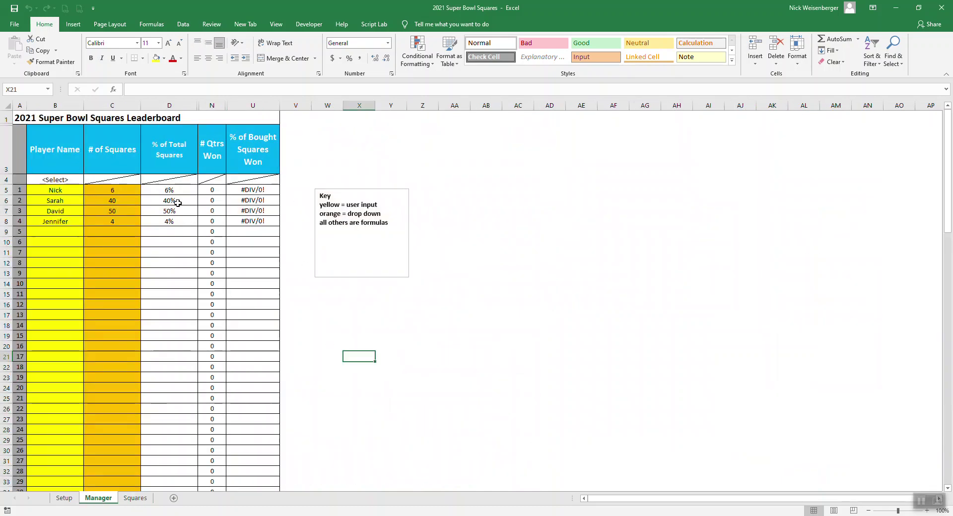
{"action": "left_click", "coordinate": [135, 497]}
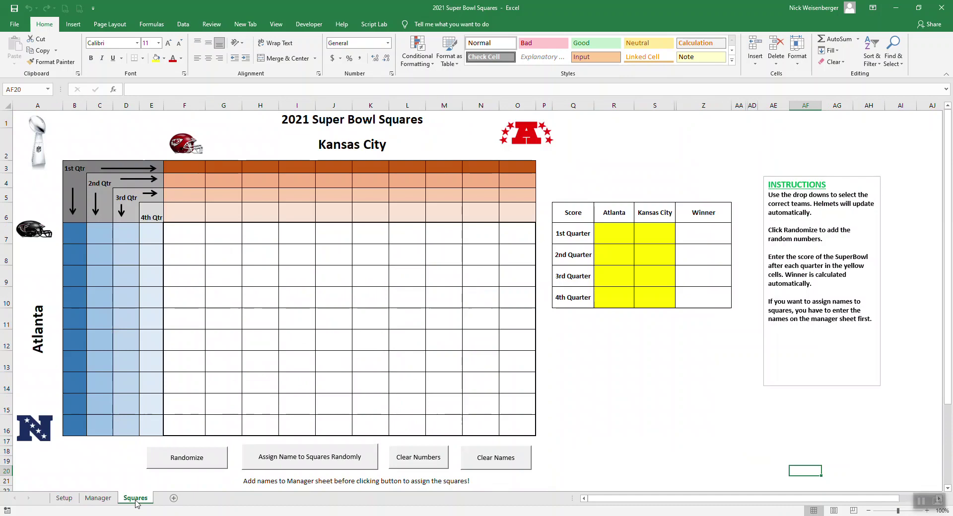
{"action": "left_click", "coordinate": [64, 497]}
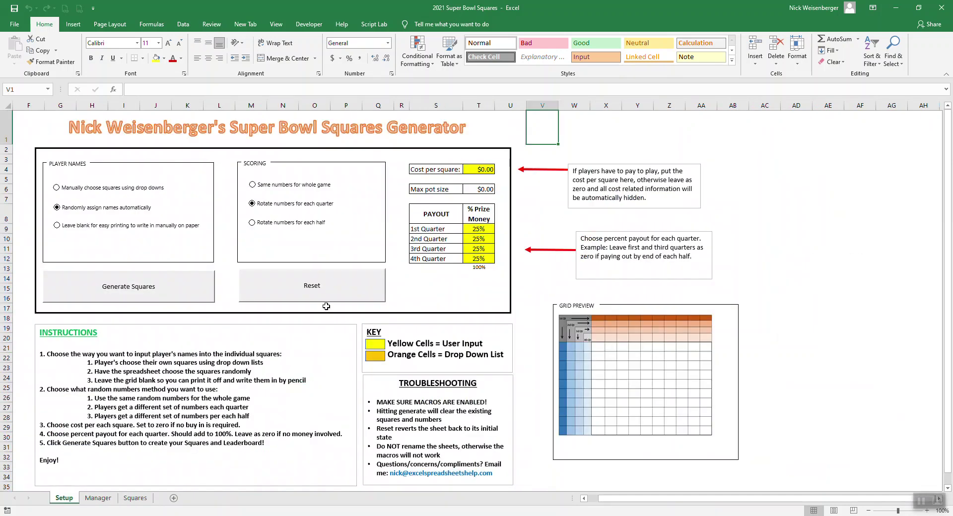
{"action": "left_click", "coordinate": [335, 294]}
Choose manual drop-down square entry, rotate numbers per half, and $1.00 per square
{"action": "left_click", "coordinate": [102, 191]}
{"action": "left_click", "coordinate": [289, 222]}
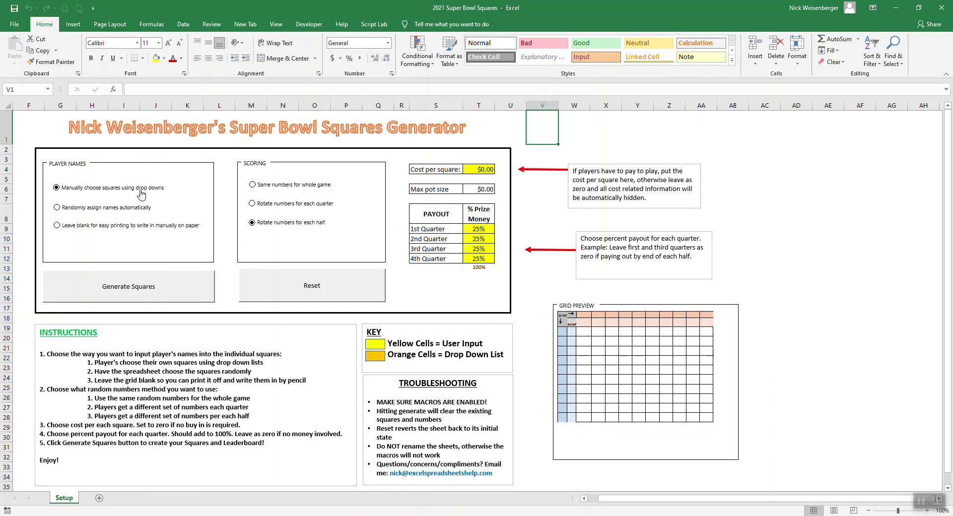
{"action": "left_click", "coordinate": [488, 171]}
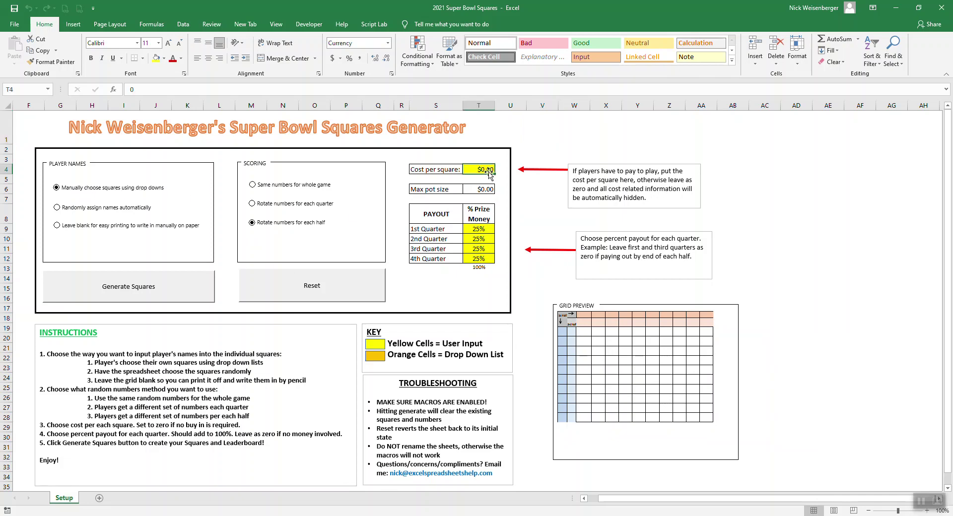
{"action": "type", "text": "1"}
Set the 1st and 2nd Quarter payouts to 35% and 15%, then generate the squares
{"action": "left_click", "coordinate": [481, 227]}
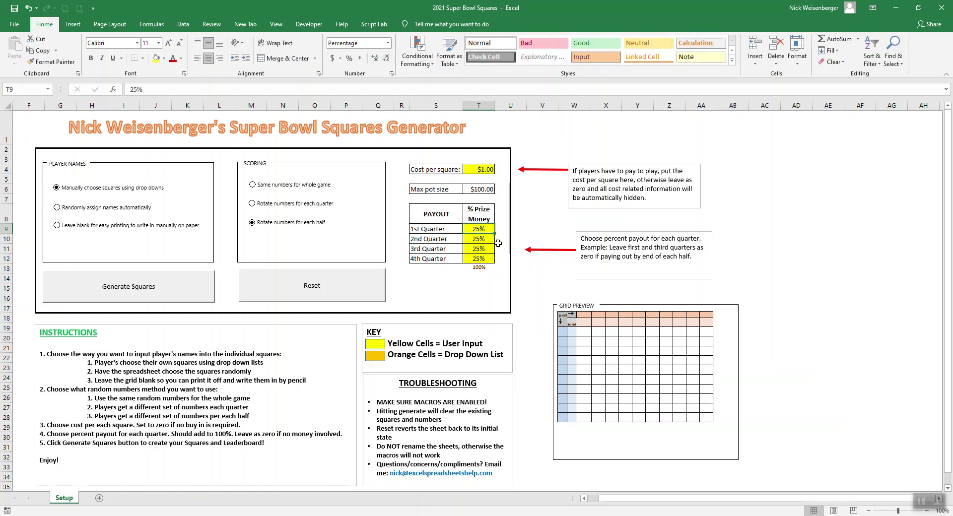
{"action": "type", "text": "35"}
{"action": "key", "text": "Return"}
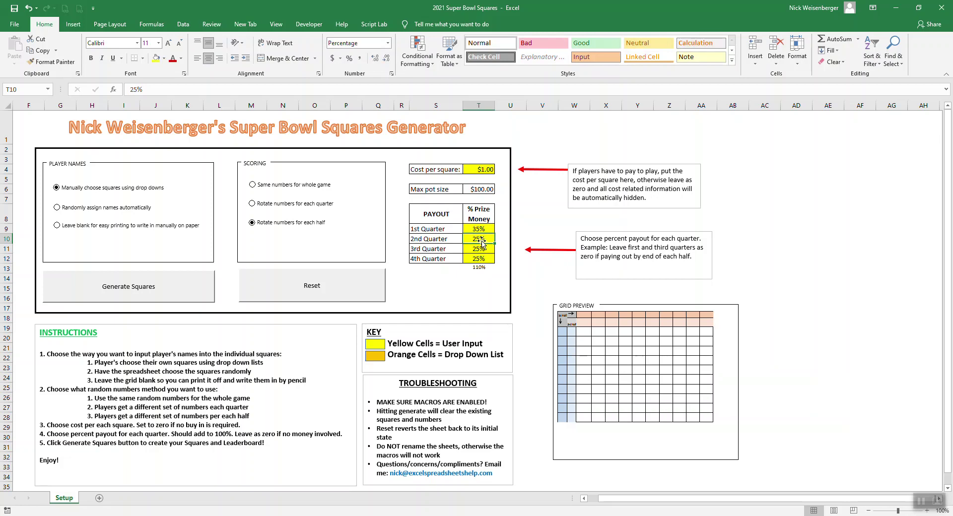
{"action": "type", "text": "15"}
{"action": "left_click", "coordinate": [521, 270]}
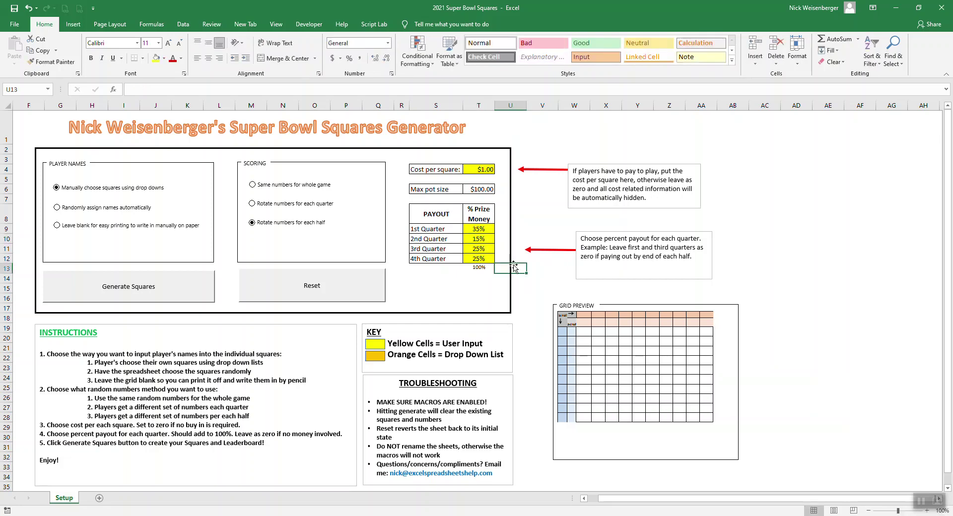
{"action": "left_click", "coordinate": [138, 284]}
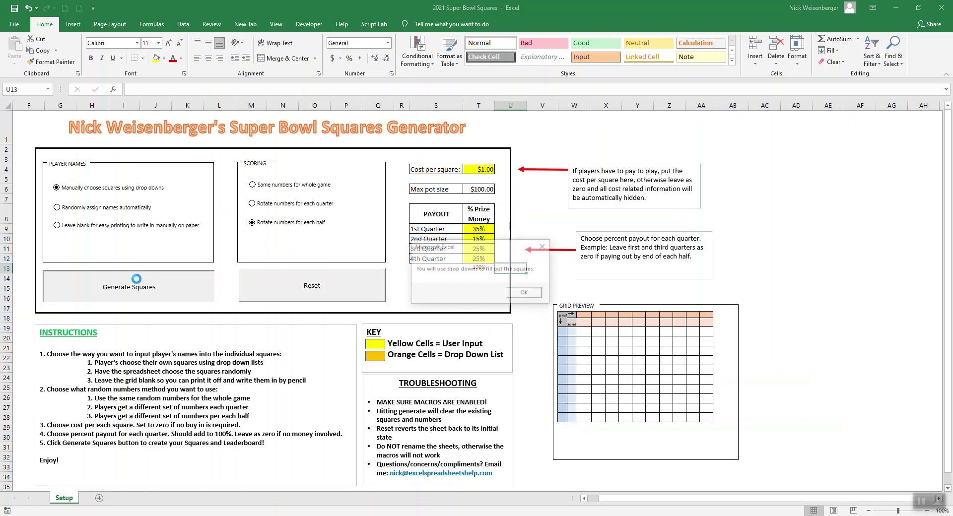
{"action": "left_click", "coordinate": [525, 294]}
{"action": "left_click", "coordinate": [535, 295]}
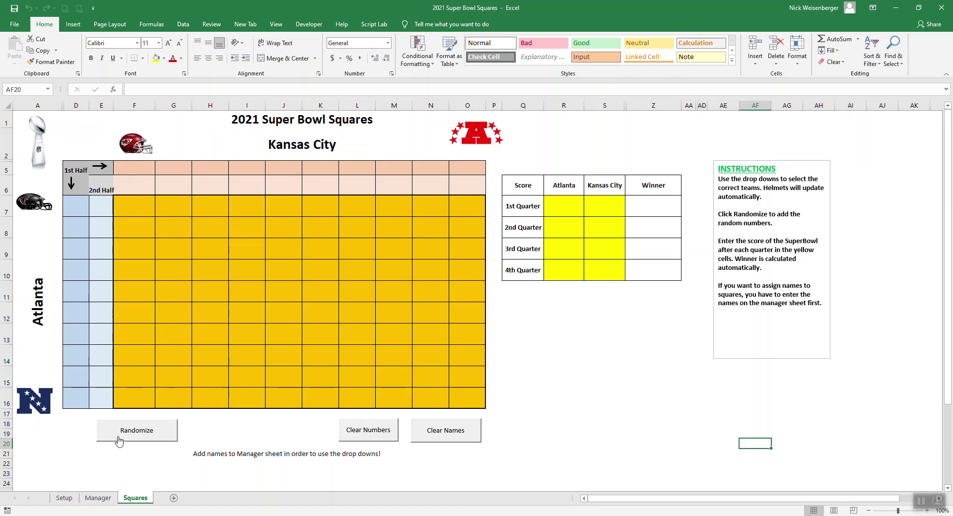
Add two new player names in B9 and B10 and inspect the # of Squares COUNTIF formula
{"action": "left_click", "coordinate": [98, 498]}
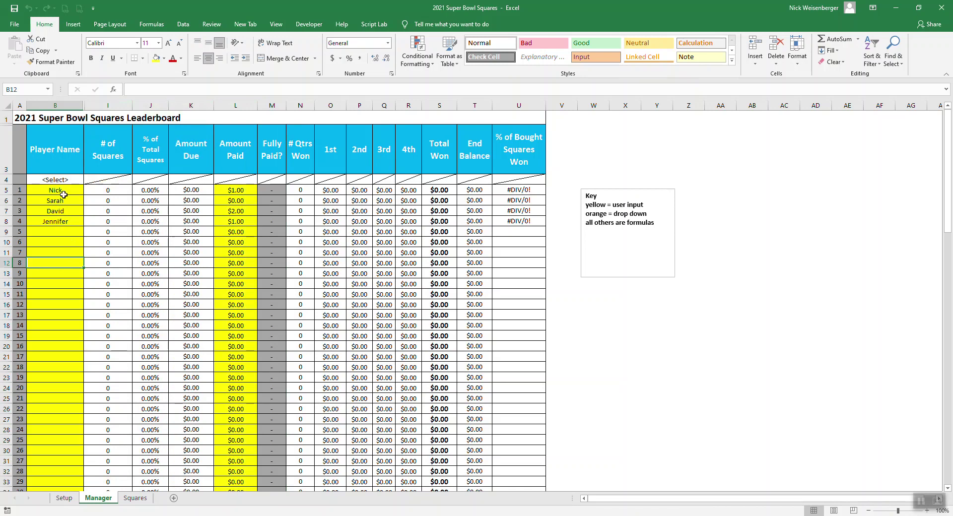
{"action": "left_click", "coordinate": [63, 232]}
{"action": "type", "text": "Bill"}
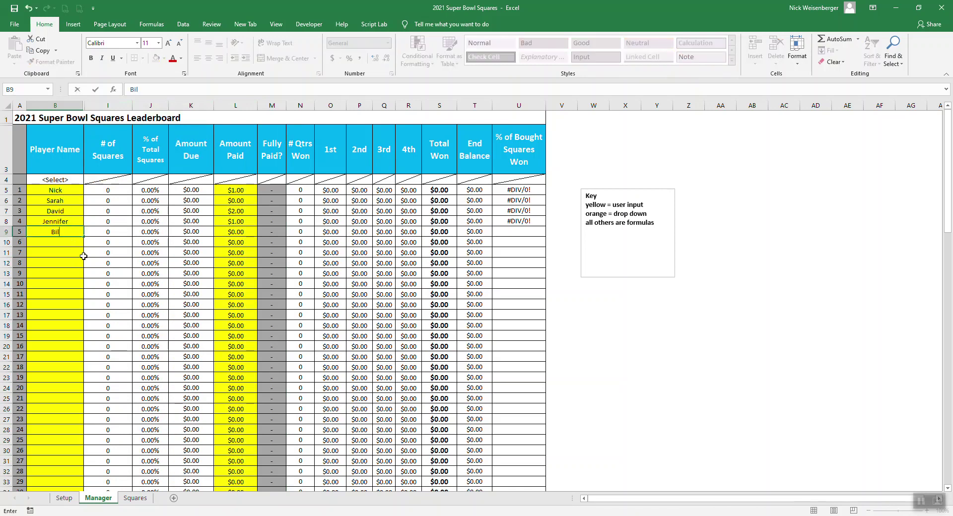
{"action": "key", "text": "Return"}
{"action": "type", "text": "J"}
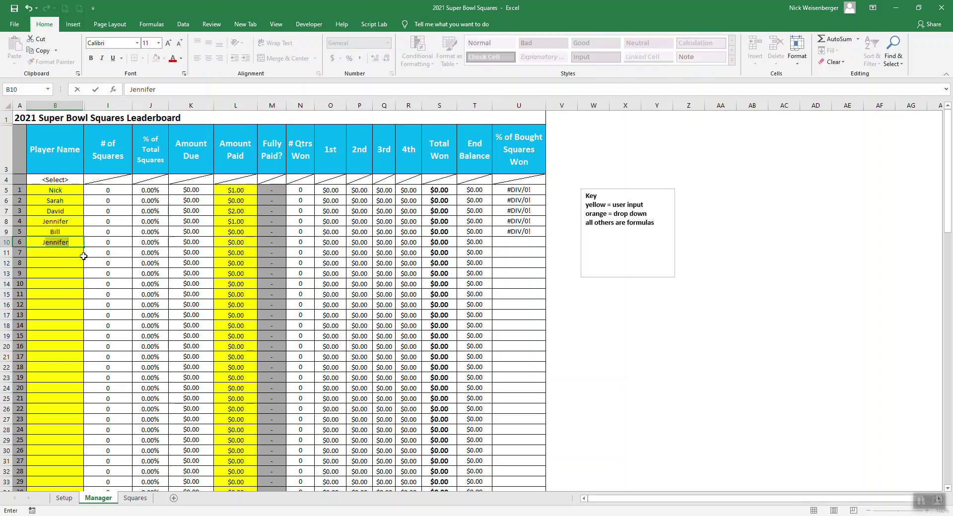
{"action": "type", "text": "ohn"}
{"action": "key", "text": "Return"}
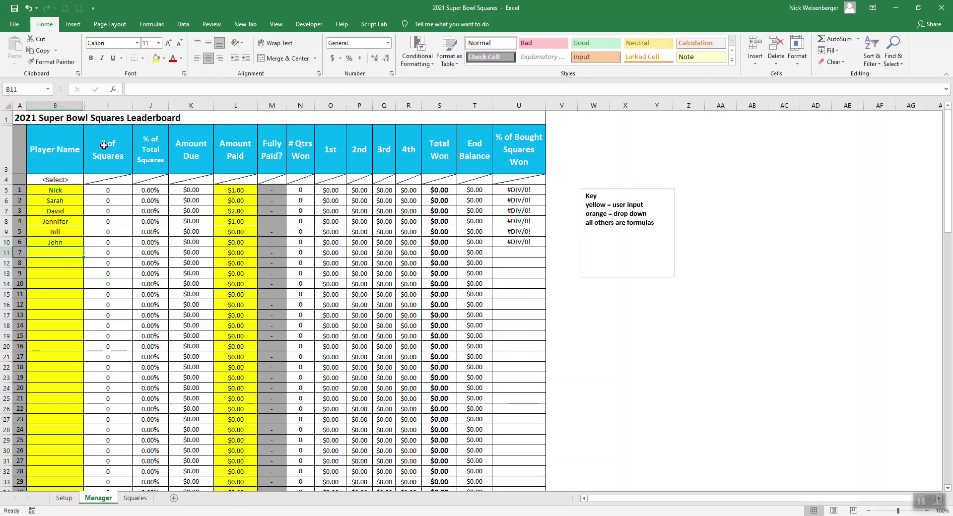
{"action": "left_click", "coordinate": [105, 149]}
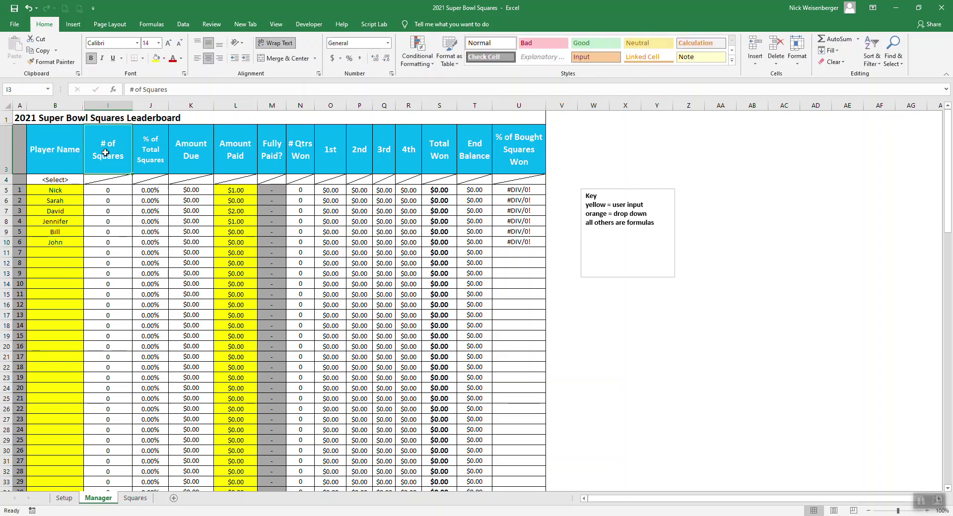
{"action": "left_click", "coordinate": [112, 189]}
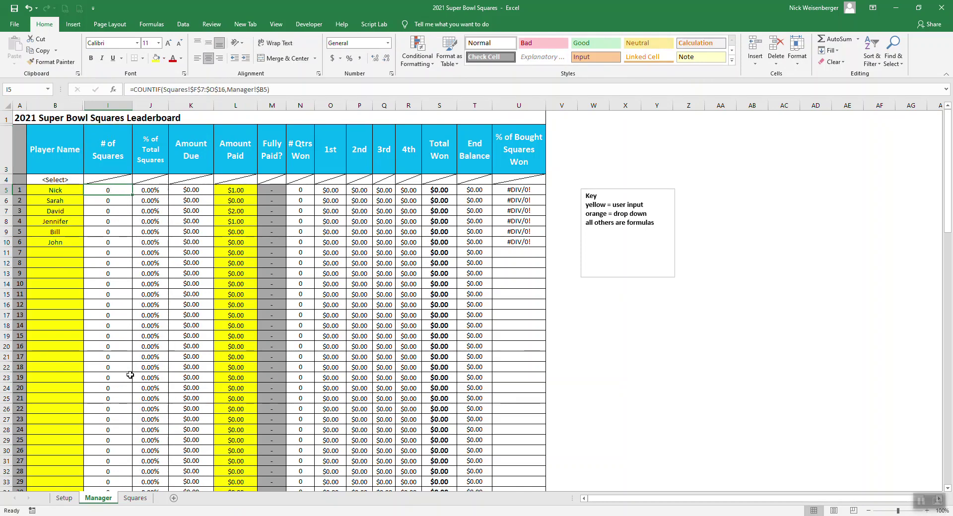
Assign the first player to squares F7, G7, F8 and G8 from the drop-down lists
{"action": "left_click", "coordinate": [135, 498]}
{"action": "left_click", "coordinate": [143, 206]}
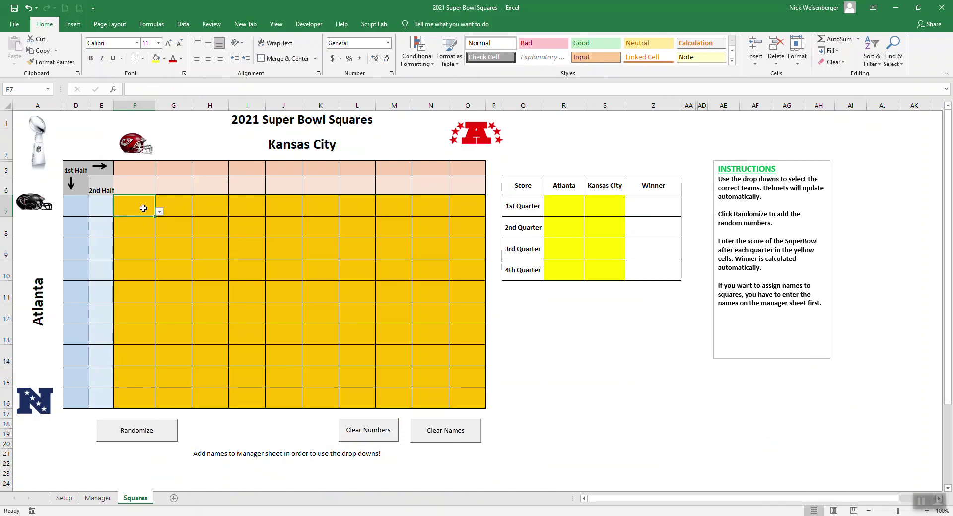
{"action": "left_click", "coordinate": [160, 212]}
{"action": "left_click", "coordinate": [158, 224]}
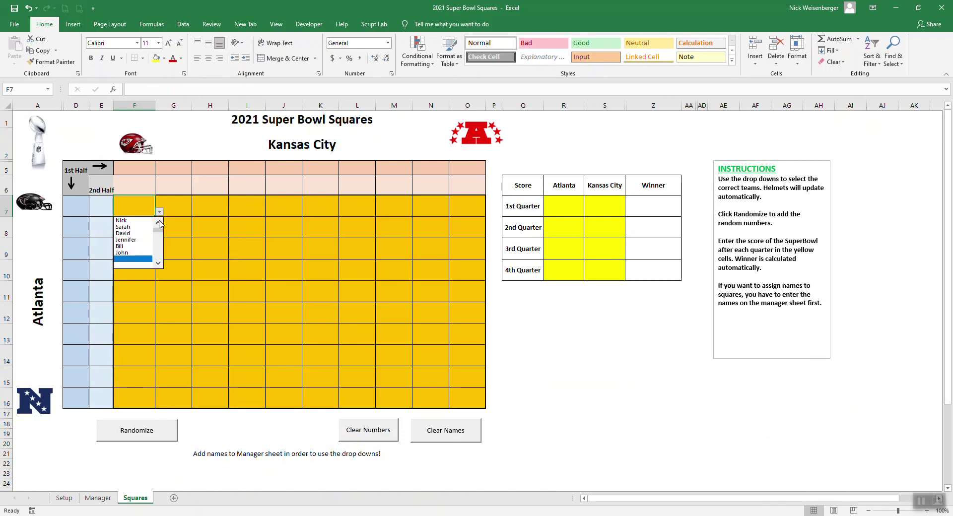
{"action": "left_click", "coordinate": [133, 221]}
{"action": "left_click", "coordinate": [184, 209]}
{"action": "left_click", "coordinate": [196, 212]}
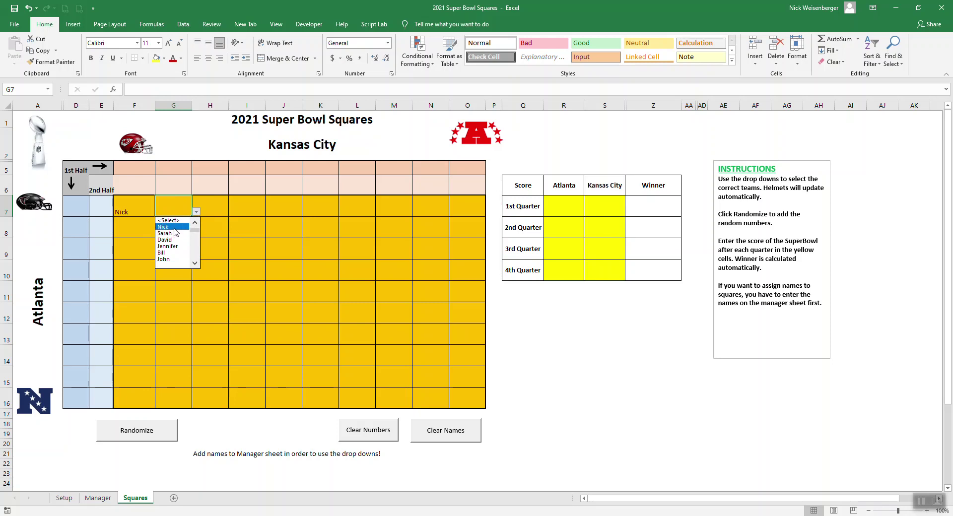
{"action": "left_click", "coordinate": [164, 227]}
{"action": "left_click", "coordinate": [144, 225]}
{"action": "left_click", "coordinate": [159, 233]}
{"action": "left_click", "coordinate": [158, 243]}
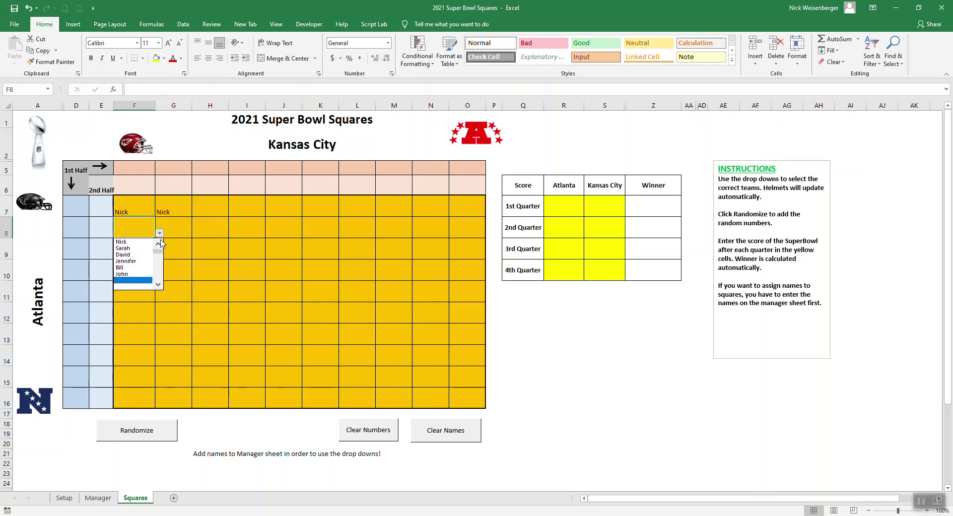
{"action": "left_click", "coordinate": [133, 243]}
{"action": "left_click", "coordinate": [182, 227]}
{"action": "left_click", "coordinate": [197, 233]}
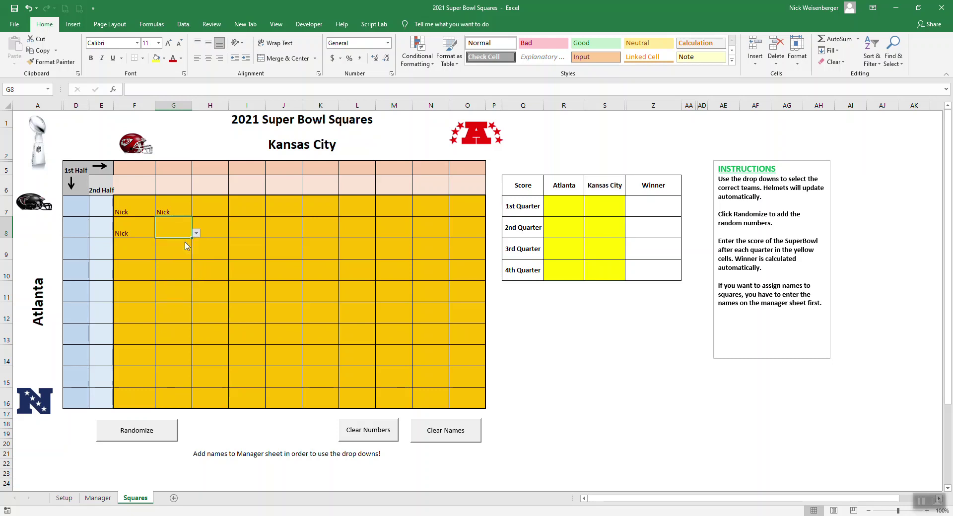
{"action": "left_click", "coordinate": [248, 206]}
Fill column I rows 7–16 with a second player, give L11 to a third, and view the leaderboard
{"action": "left_click", "coordinate": [272, 211]}
{"action": "left_click", "coordinate": [256, 206]}
{"action": "left_click", "coordinate": [269, 213]}
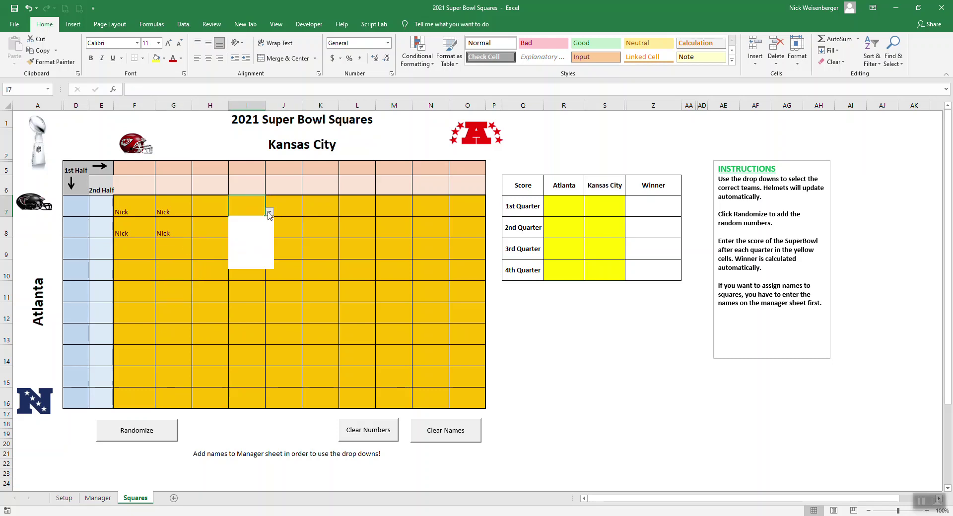
{"action": "left_click", "coordinate": [253, 219]}
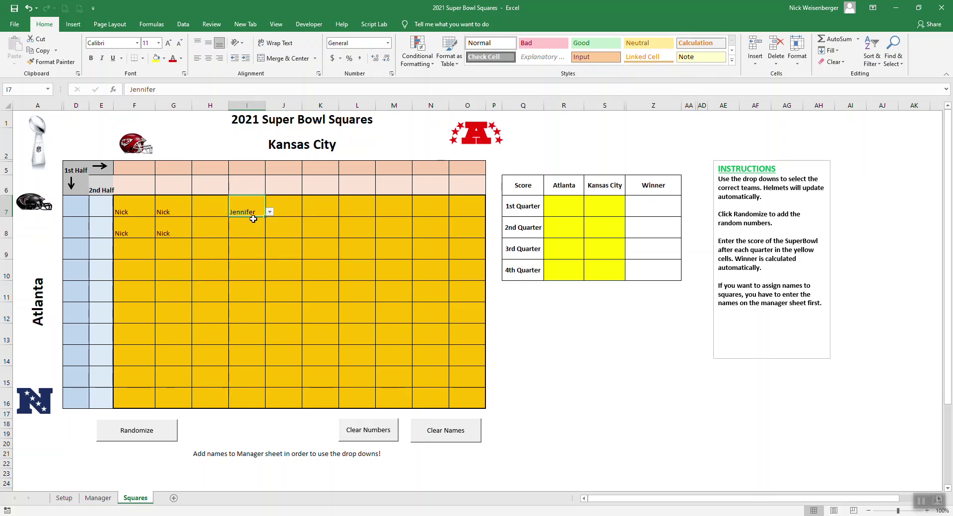
{"action": "left_click_drag", "start_coordinate": [266, 217], "coordinate": [255, 400]}
{"action": "left_click", "coordinate": [358, 291]}
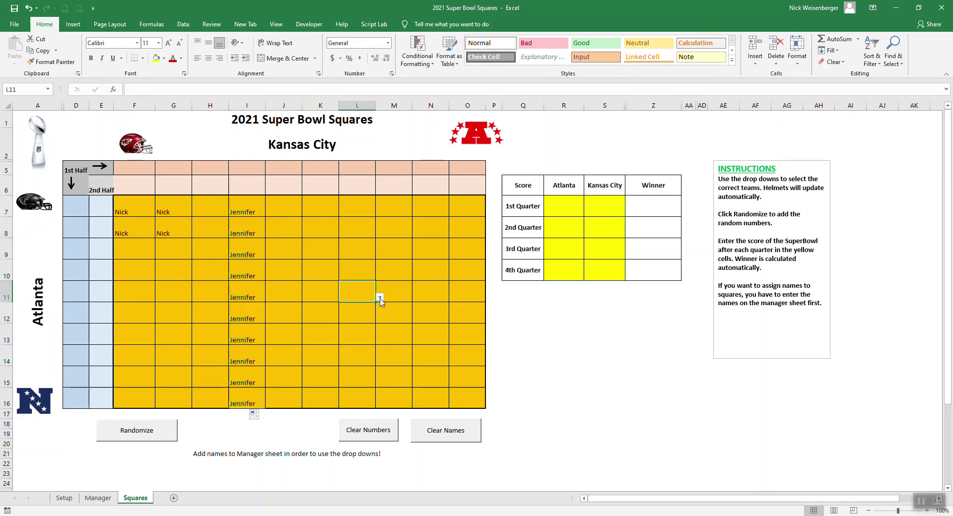
{"action": "left_click", "coordinate": [381, 297]}
{"action": "left_click", "coordinate": [355, 308]}
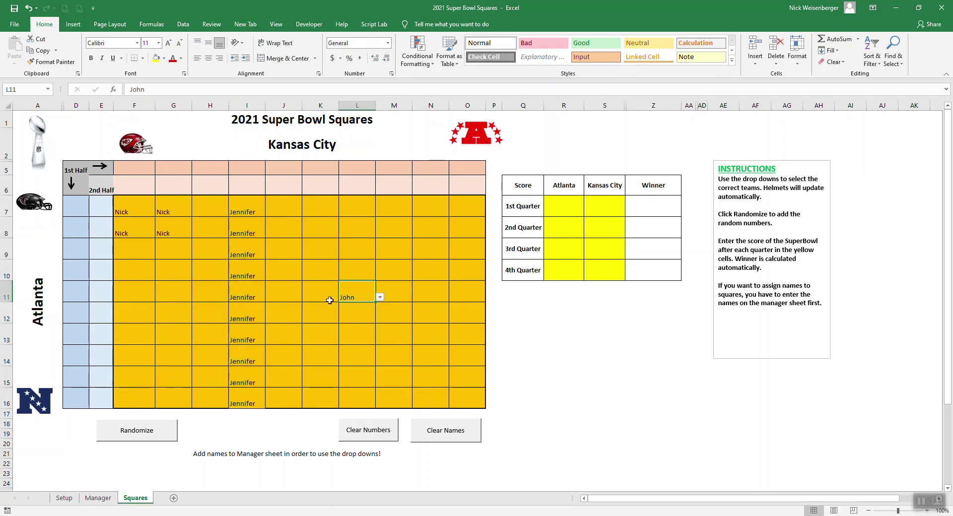
{"action": "left_click", "coordinate": [98, 497]}
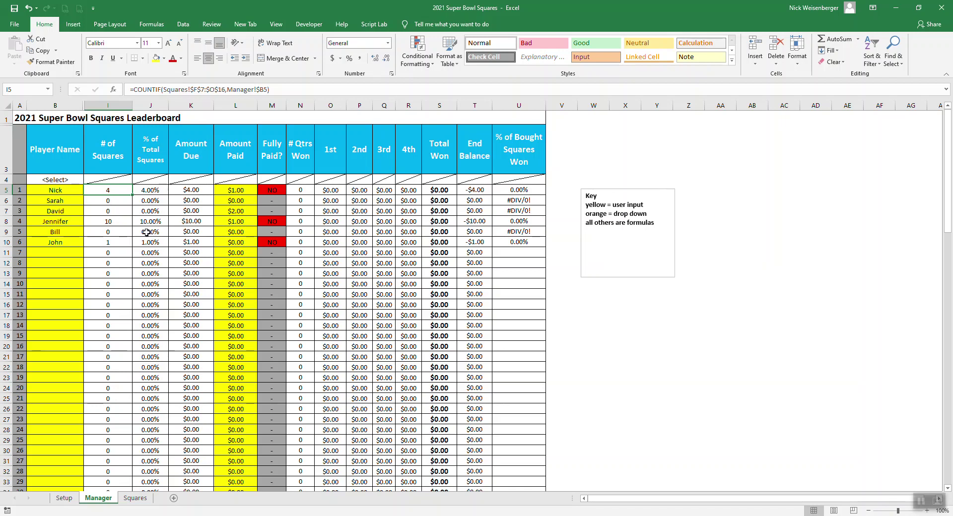
Assign square G10, randomize the header numbers, then clear all numbers and names
{"action": "left_click", "coordinate": [135, 499]}
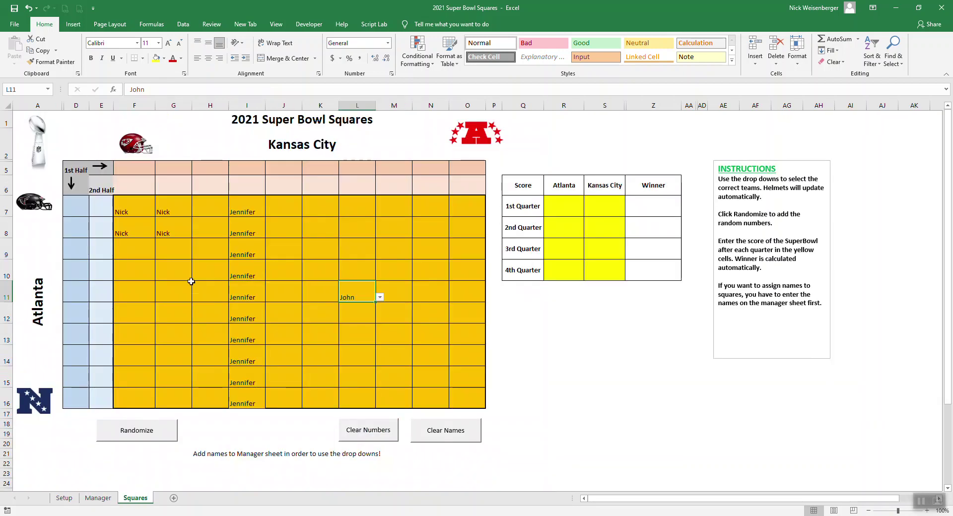
{"action": "left_click", "coordinate": [176, 270]}
{"action": "left_click", "coordinate": [197, 276]}
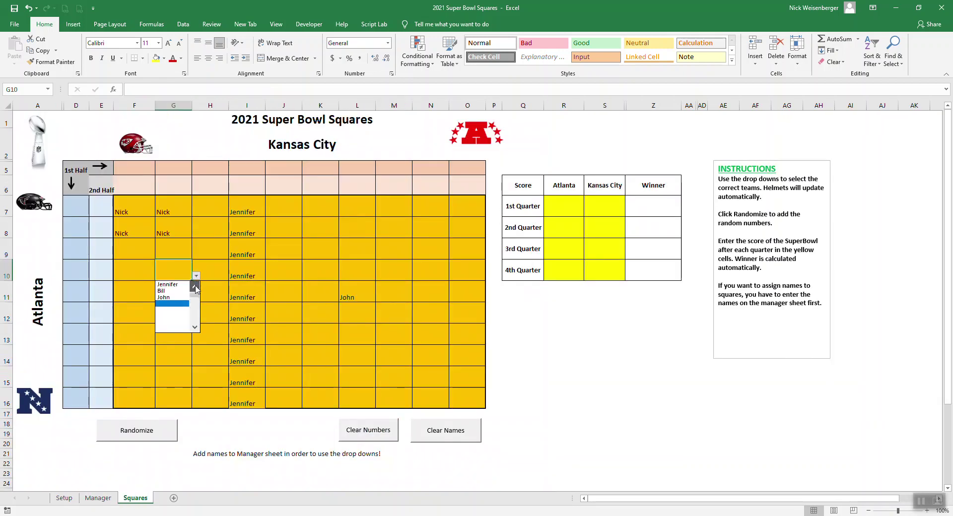
{"action": "left_click", "coordinate": [171, 284]}
{"action": "left_click", "coordinate": [547, 383]}
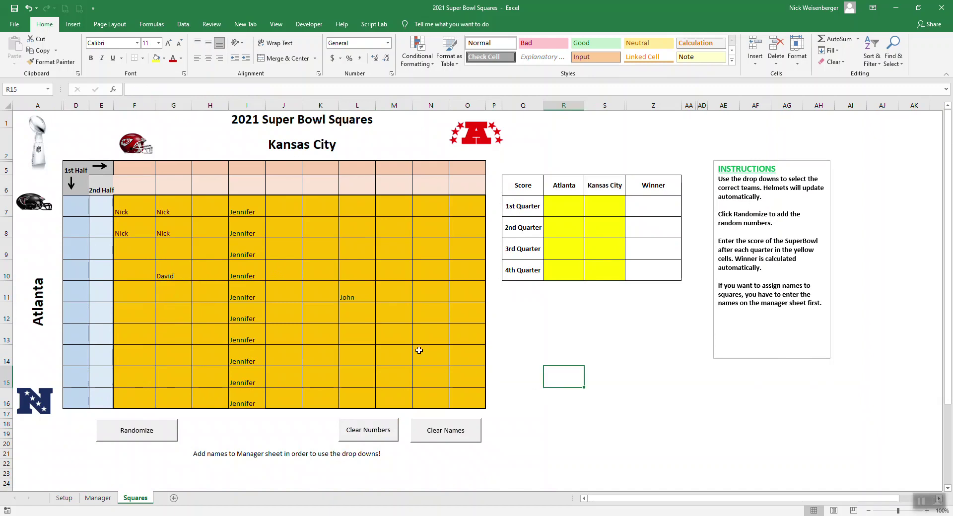
{"action": "left_click", "coordinate": [133, 432]}
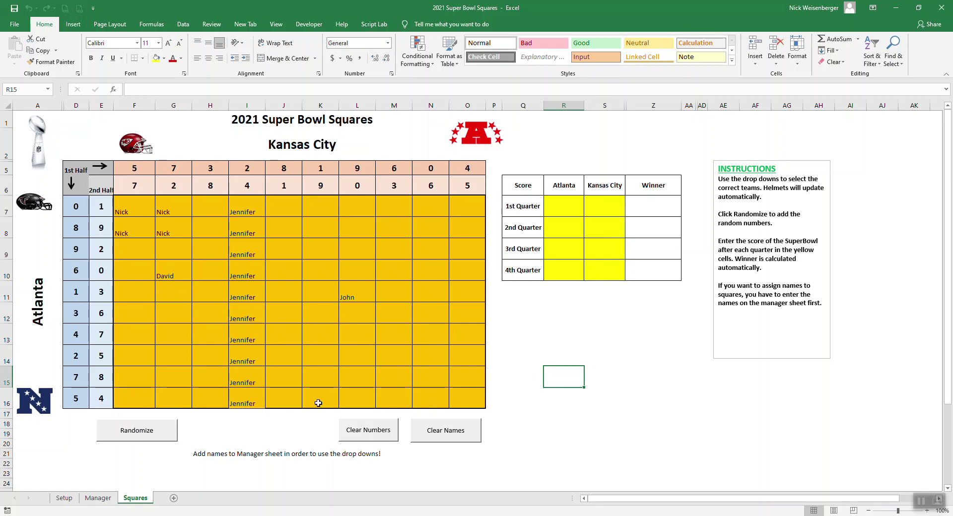
{"action": "left_click", "coordinate": [362, 433]}
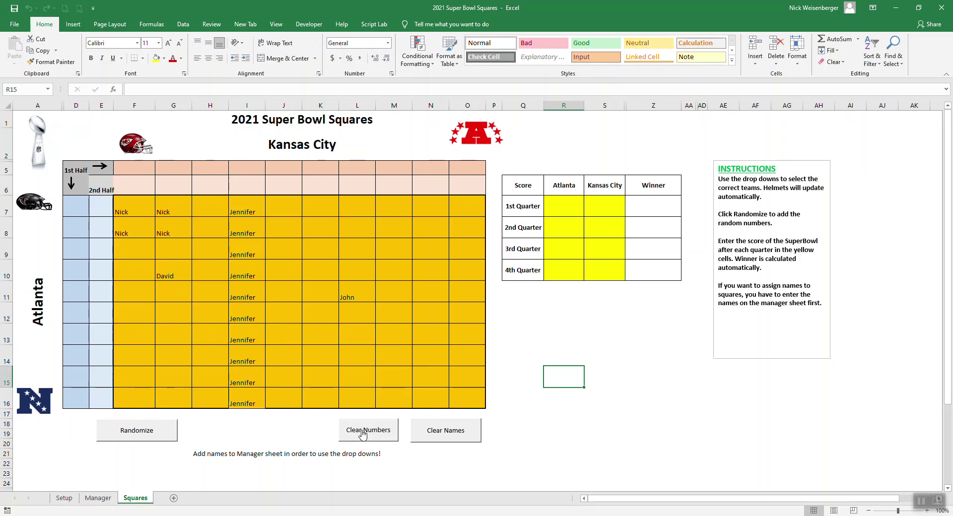
{"action": "left_click", "coordinate": [436, 430]}
Assign squares I10 and J9 to two players and generate new random half-game numbers
{"action": "left_click", "coordinate": [261, 268]}
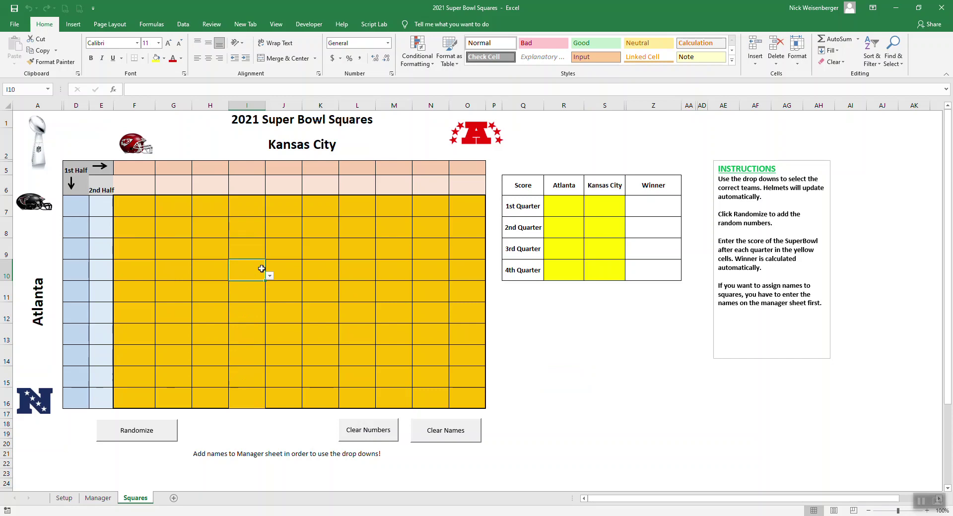
{"action": "left_click", "coordinate": [269, 275]}
{"action": "key", "text": "Escape"}
{"action": "left_click", "coordinate": [285, 255]}
{"action": "left_click", "coordinate": [306, 254]}
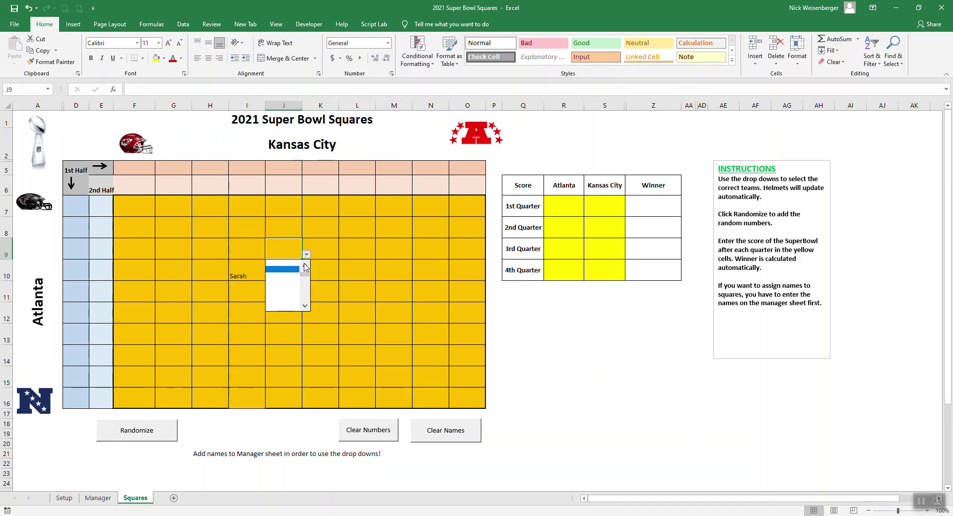
{"action": "left_click", "coordinate": [292, 266]}
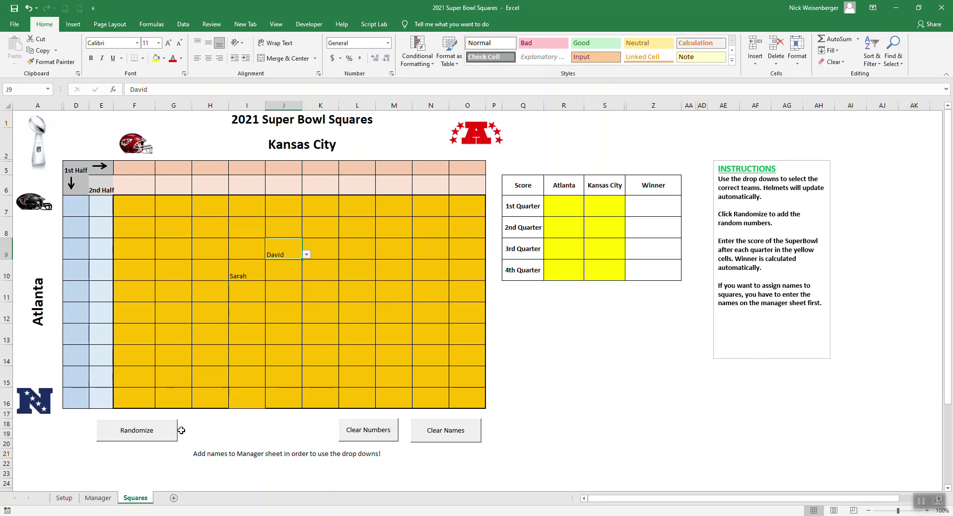
{"action": "left_click", "coordinate": [154, 432]}
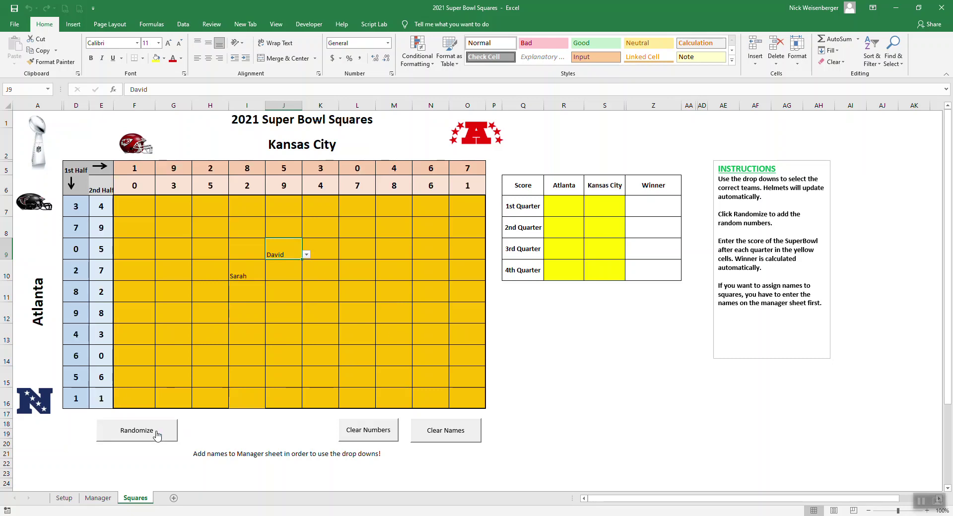
{"action": "left_click", "coordinate": [562, 211]}
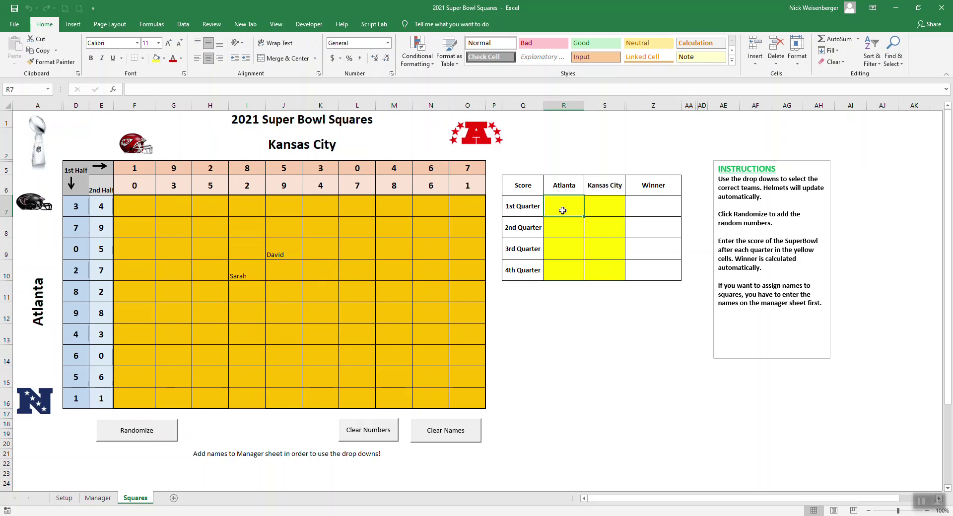
Enter the 1st Quarter score as Atlanta 0, Kansas City 5, correcting an initial 5–0 entry
{"action": "type", "text": "5"}
{"action": "left_click", "coordinate": [610, 206]}
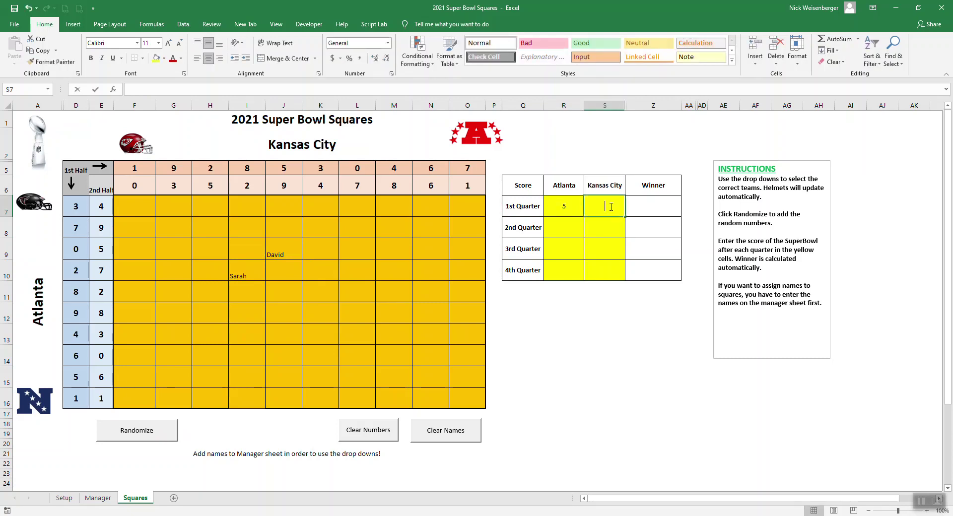
{"action": "type", "text": "0"}
{"action": "left_click", "coordinate": [630, 360]}
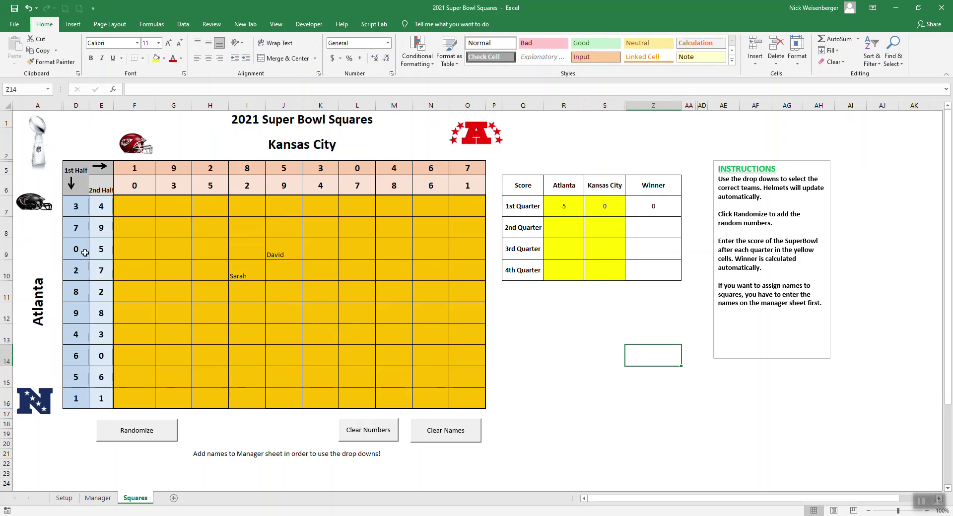
{"action": "left_click", "coordinate": [575, 208]}
{"action": "type", "text": "0"}
{"action": "left_click", "coordinate": [601, 209]}
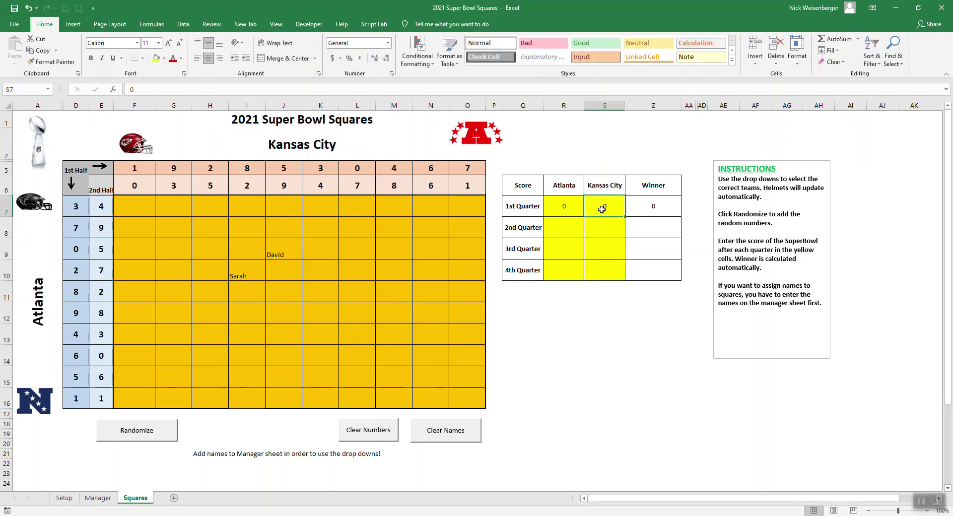
{"action": "type", "text": "5"}
{"action": "key", "text": "Return"}
Check the winning square J9, then view the Manager and Setup sheets
{"action": "left_click", "coordinate": [278, 247]}
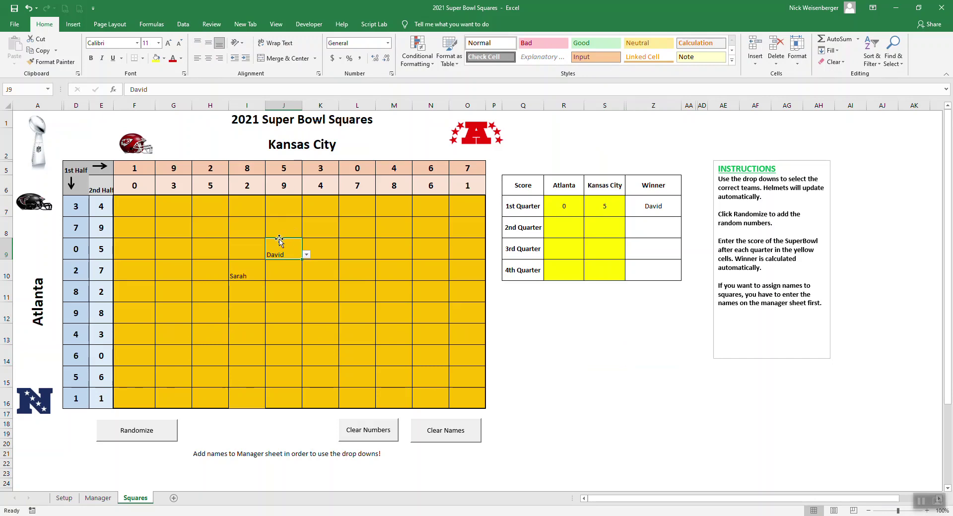
{"action": "left_click", "coordinate": [556, 351]}
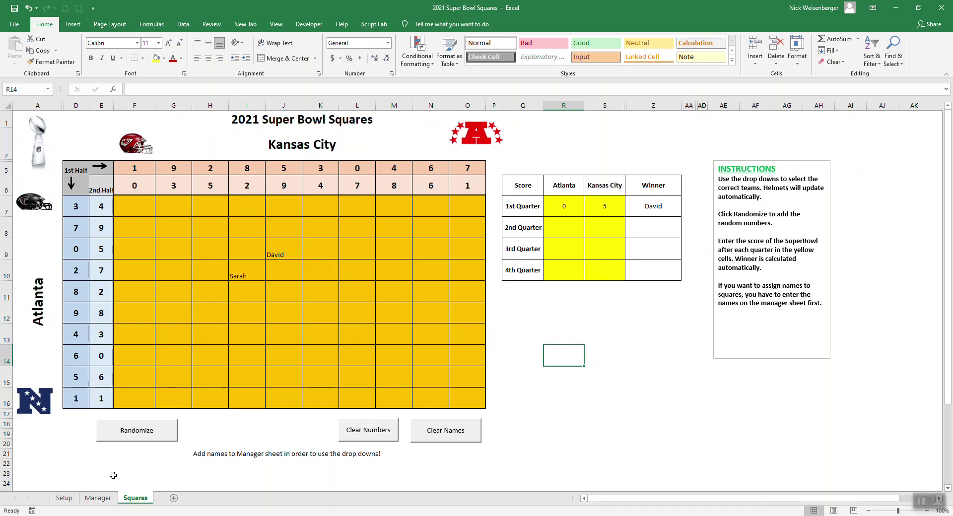
{"action": "left_click", "coordinate": [101, 499]}
{"action": "left_click", "coordinate": [65, 499]}
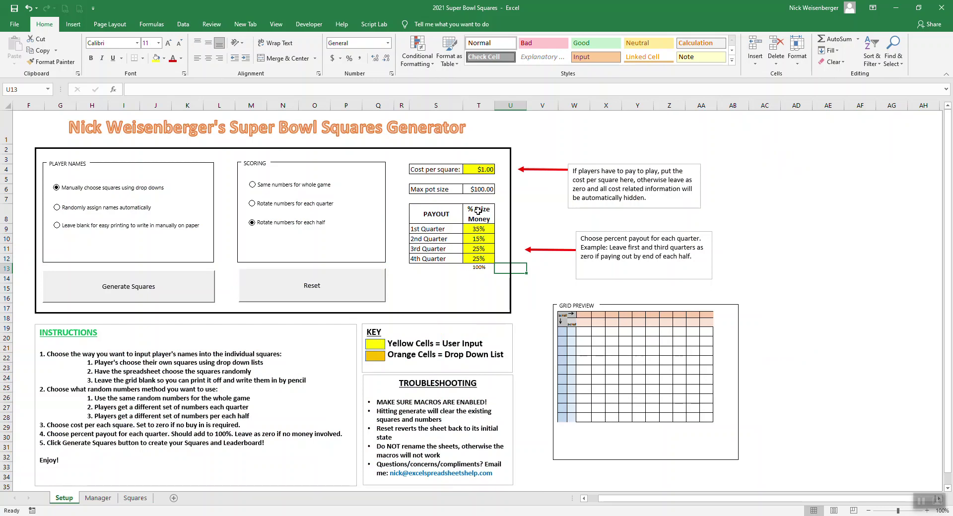
Restore the cost per square in T4 to $1.00, check David's $35.00 leaderboard win, return to Squares
{"action": "left_click", "coordinate": [484, 170]}
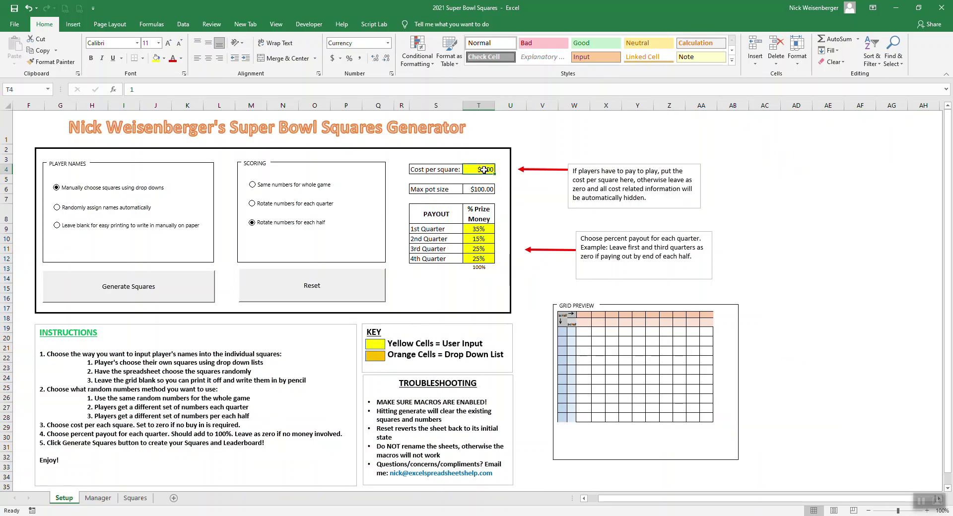
{"action": "type", "text": "0"}
{"action": "key", "text": "Return"}
{"action": "left_click", "coordinate": [486, 169]}
{"action": "type", "text": "1"}
{"action": "key", "text": "Return"}
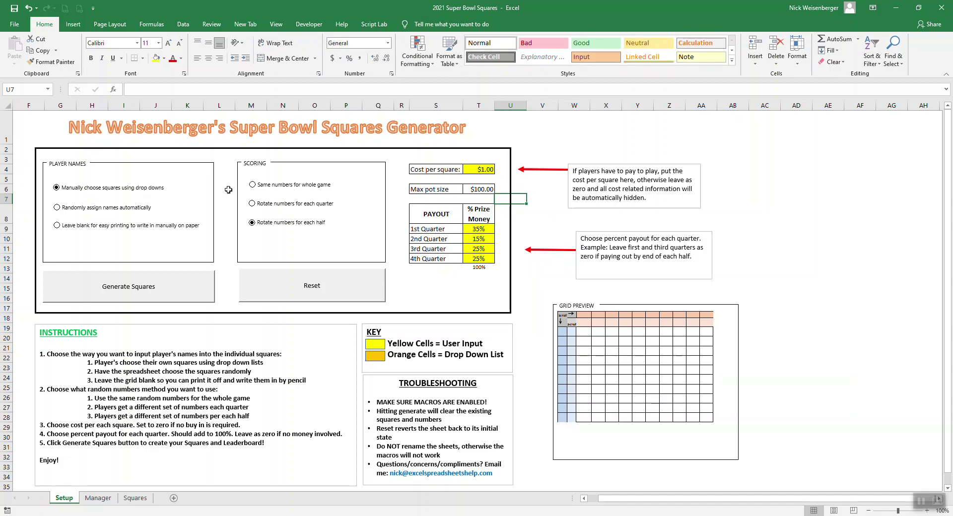
{"action": "left_click", "coordinate": [98, 497]}
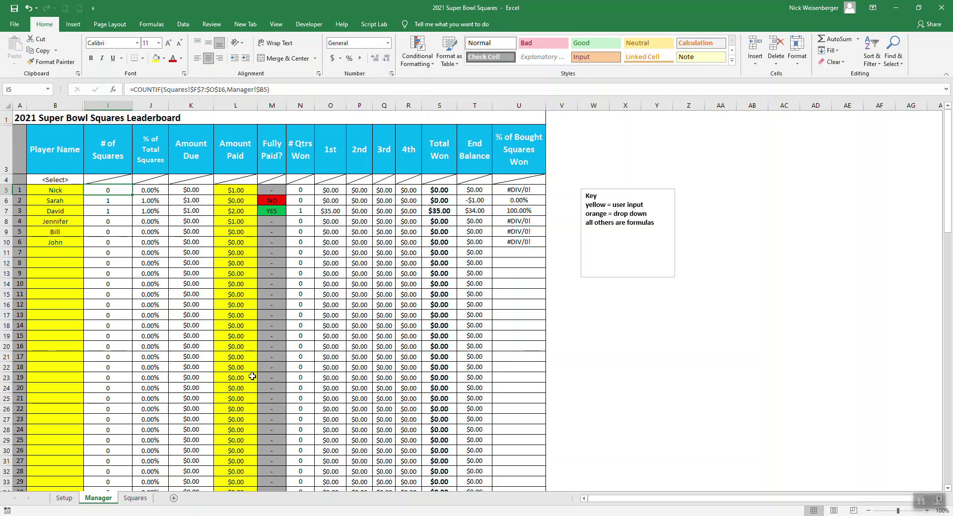
{"action": "left_click", "coordinate": [142, 499]}
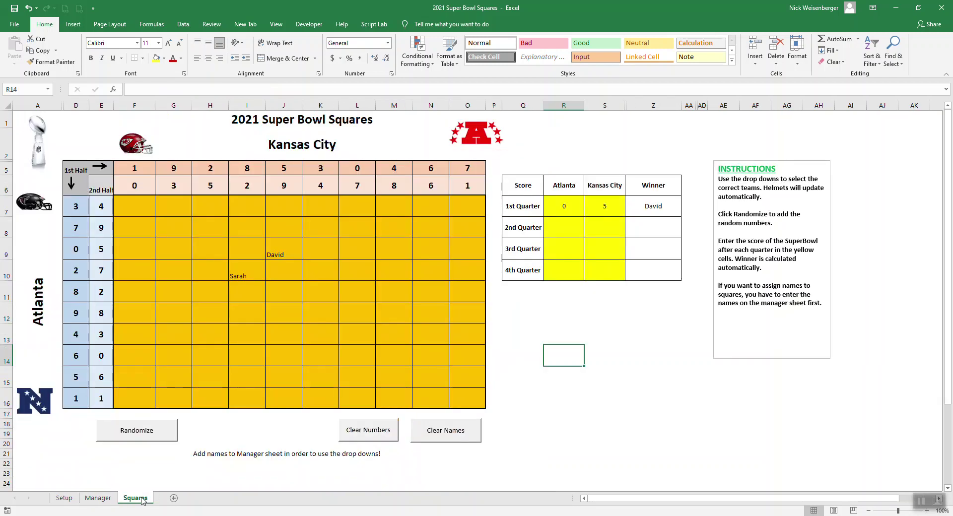
Select the quarter score cells, then choose Jacksonville as the AFC team in the G2 dropdown
{"action": "left_click_drag", "start_coordinate": [570, 206], "coordinate": [602, 266]}
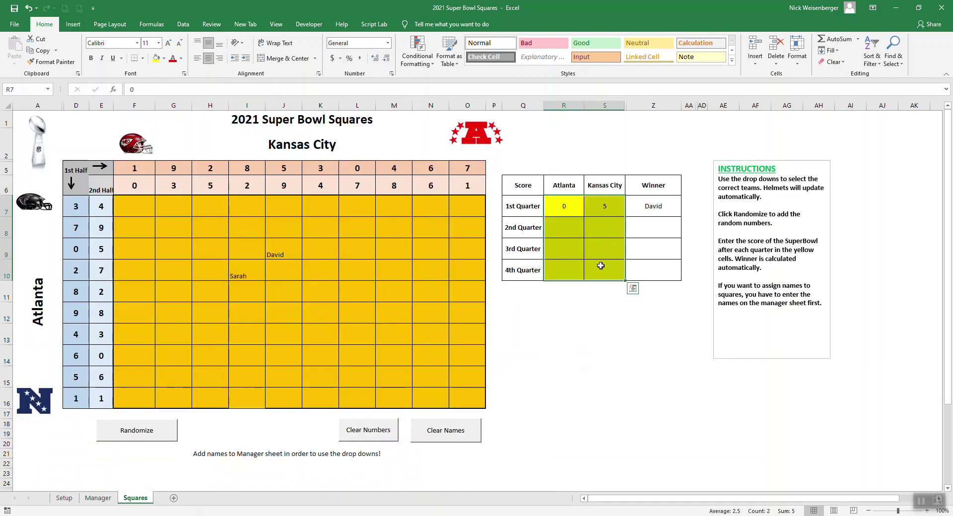
{"action": "left_click", "coordinate": [619, 391]}
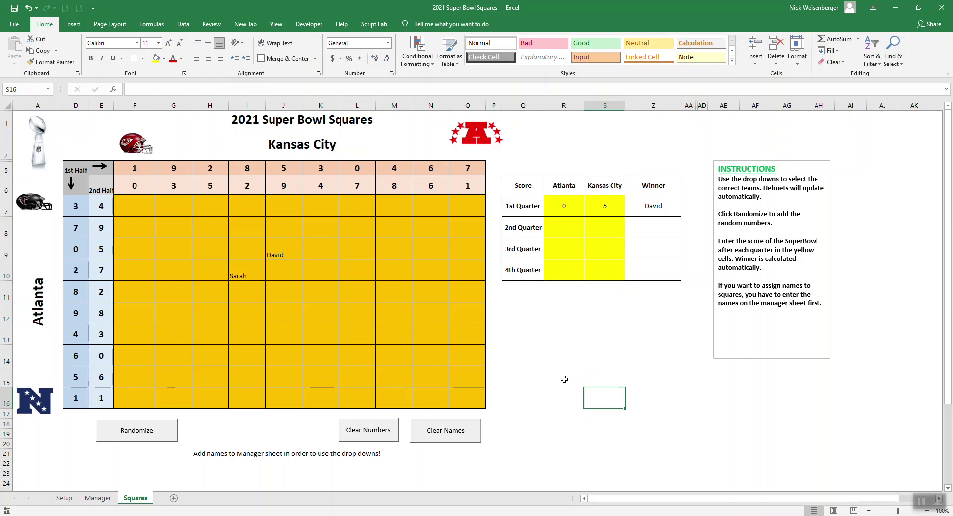
{"action": "left_click", "coordinate": [348, 144]}
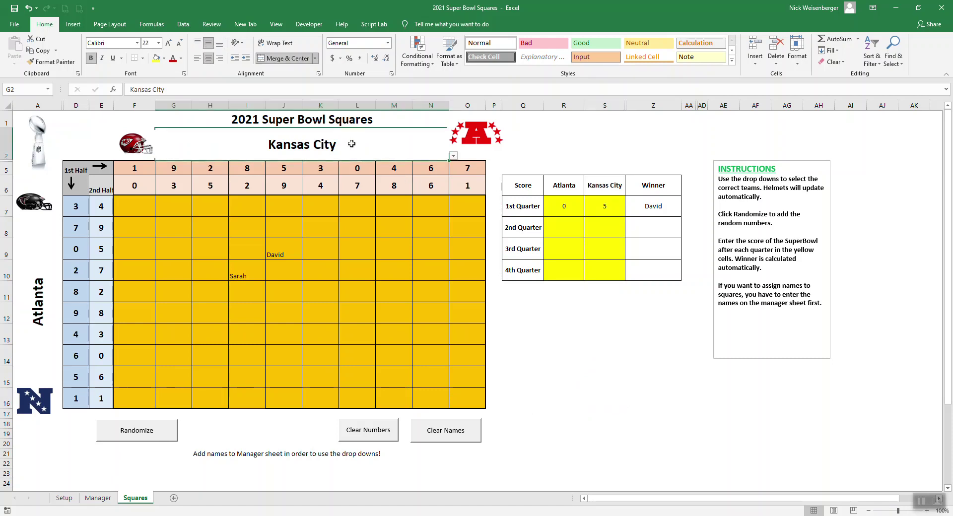
{"action": "left_click", "coordinate": [453, 156]}
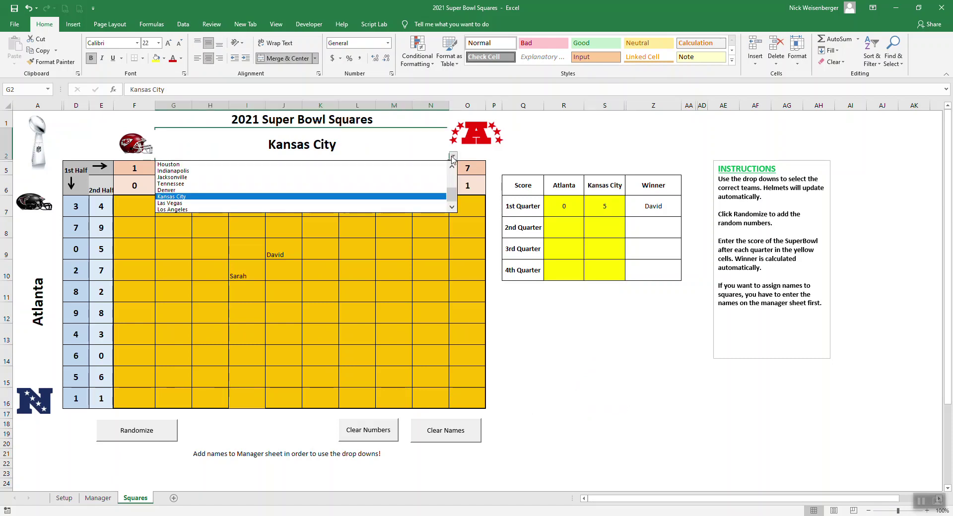
{"action": "left_click", "coordinate": [206, 178]}
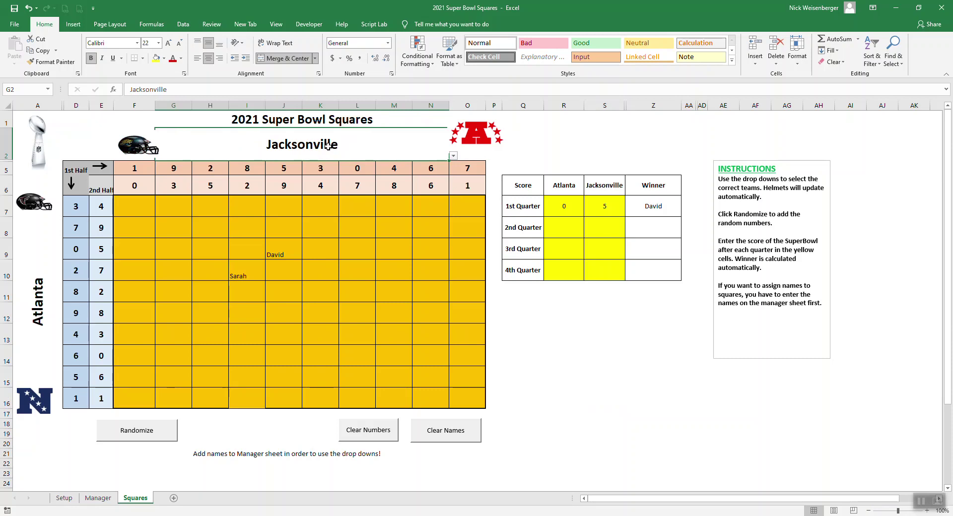
Change the helmet picture's formula to reference cell R17 so it shows the Jaguars helmet
{"action": "left_click", "coordinate": [479, 141]}
{"action": "left_click", "coordinate": [149, 147]}
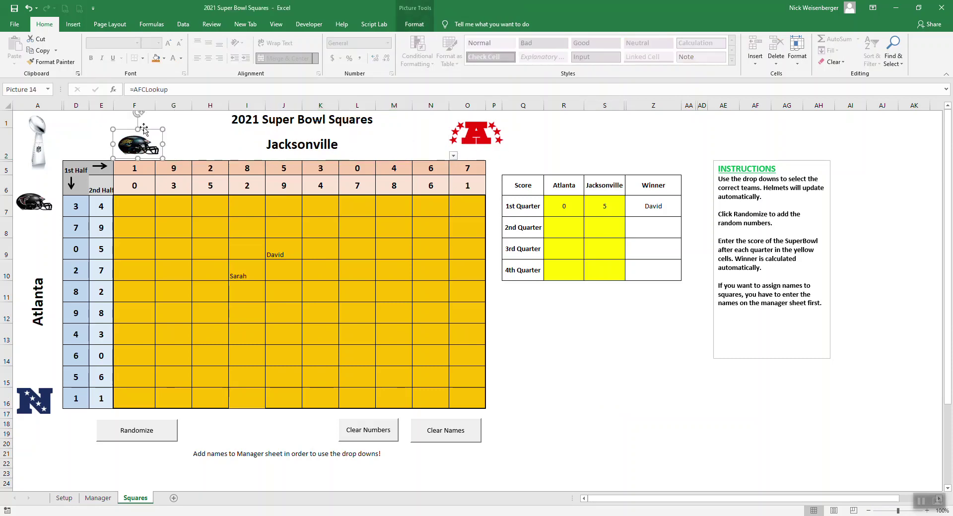
{"action": "left_click_drag", "start_coordinate": [164, 91], "coordinate": [131, 90]}
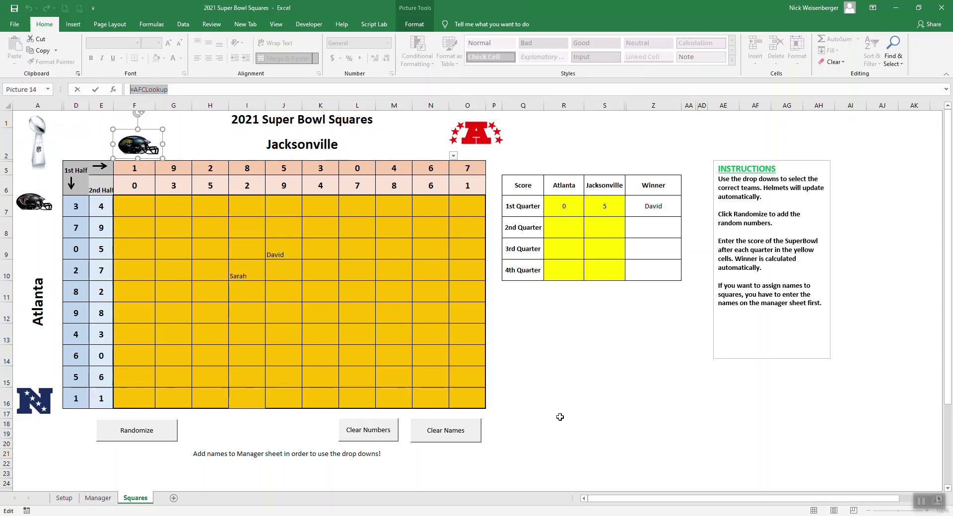
{"action": "left_click", "coordinate": [560, 417]}
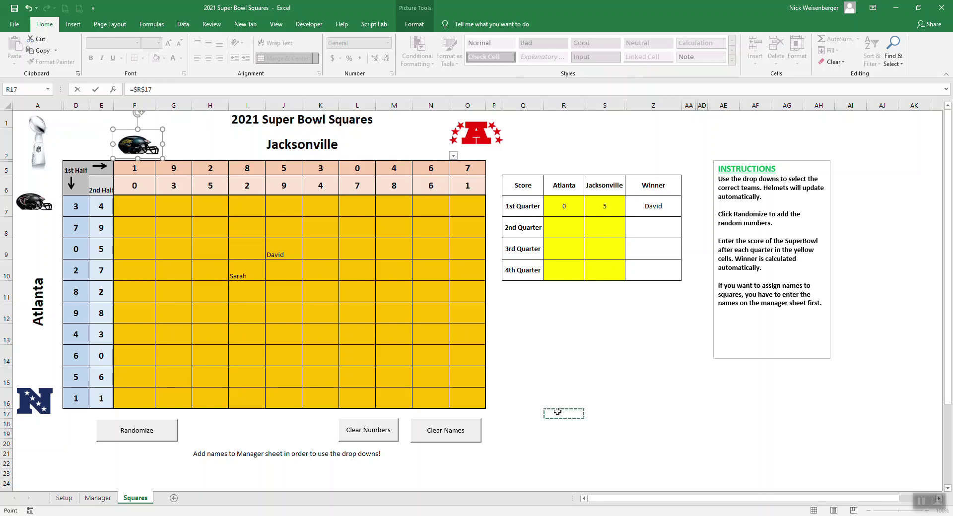
{"action": "key", "text": "Return"}
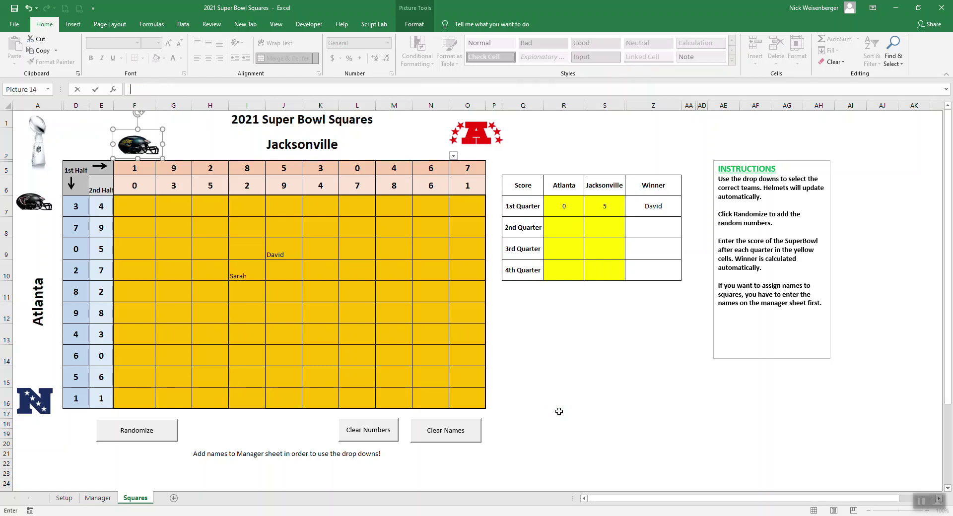
{"action": "left_click", "coordinate": [556, 332]}
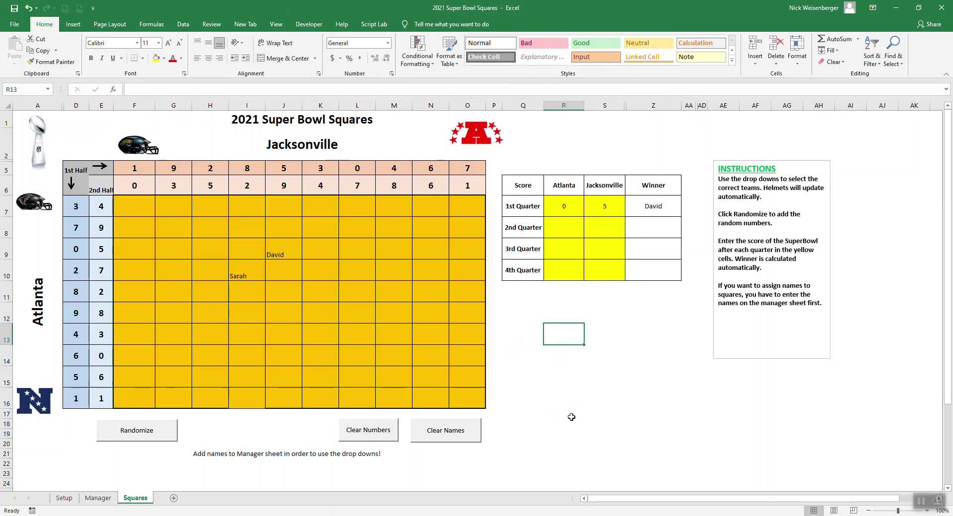
{"action": "left_click", "coordinate": [98, 498]}
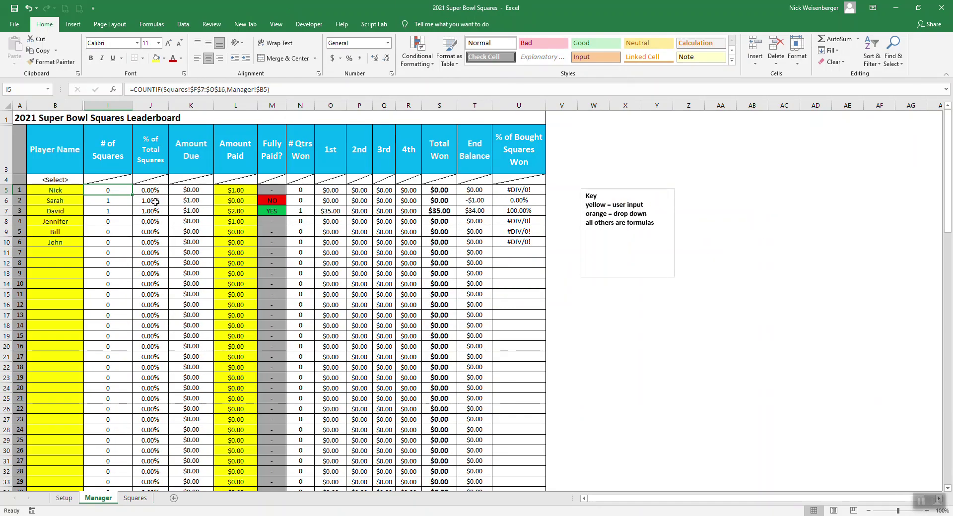
{"action": "left_click", "coordinate": [115, 211]}
{"action": "left_click", "coordinate": [208, 213]}
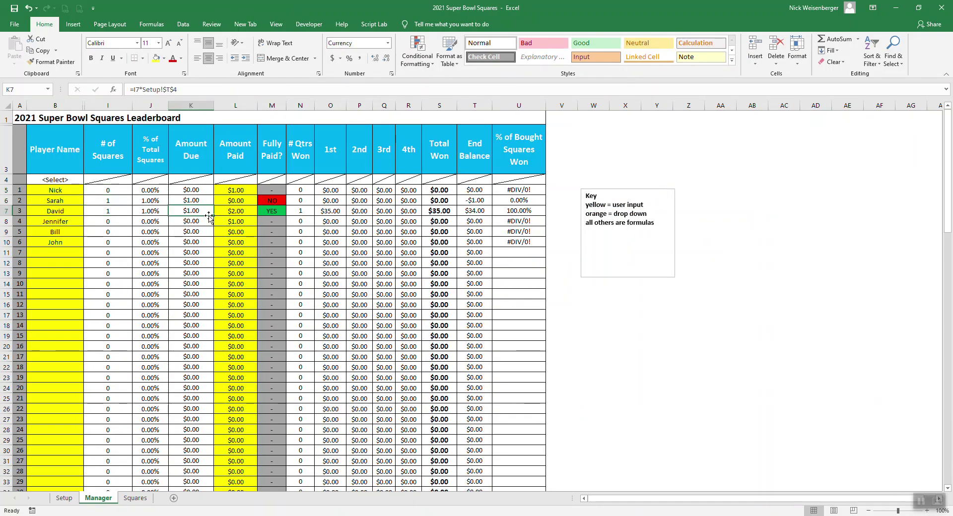
{"action": "left_click", "coordinate": [239, 232]}
{"action": "left_click", "coordinate": [332, 222]}
{"action": "left_click", "coordinate": [370, 222]}
{"action": "left_click", "coordinate": [413, 222]}
{"action": "left_click", "coordinate": [452, 219]}
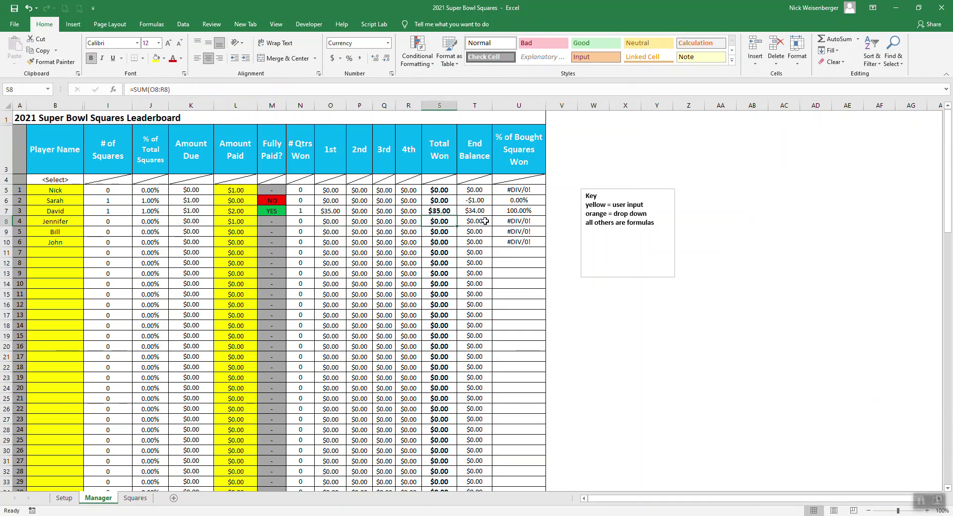
{"action": "left_click", "coordinate": [486, 222]}
{"action": "left_click", "coordinate": [600, 327]}
{"action": "left_click", "coordinate": [64, 497]}
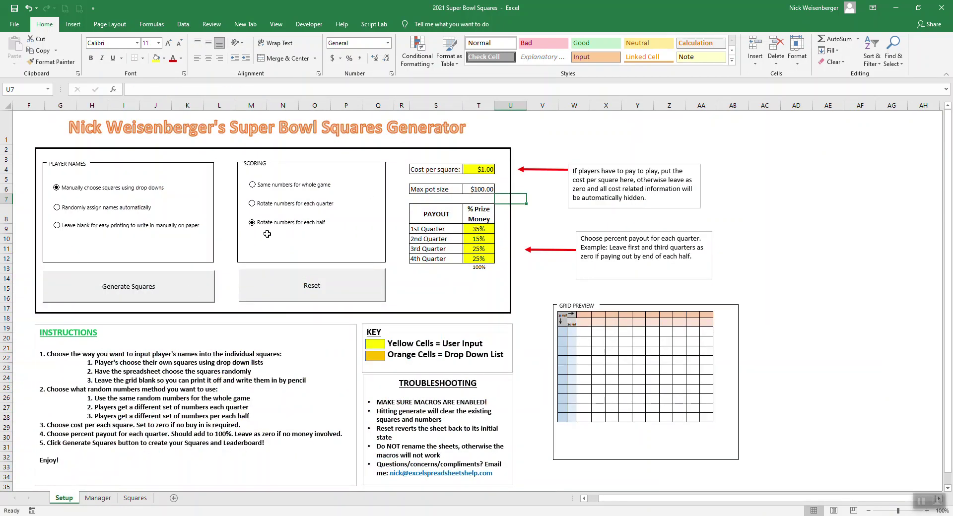
{"action": "left_click", "coordinate": [102, 498]}
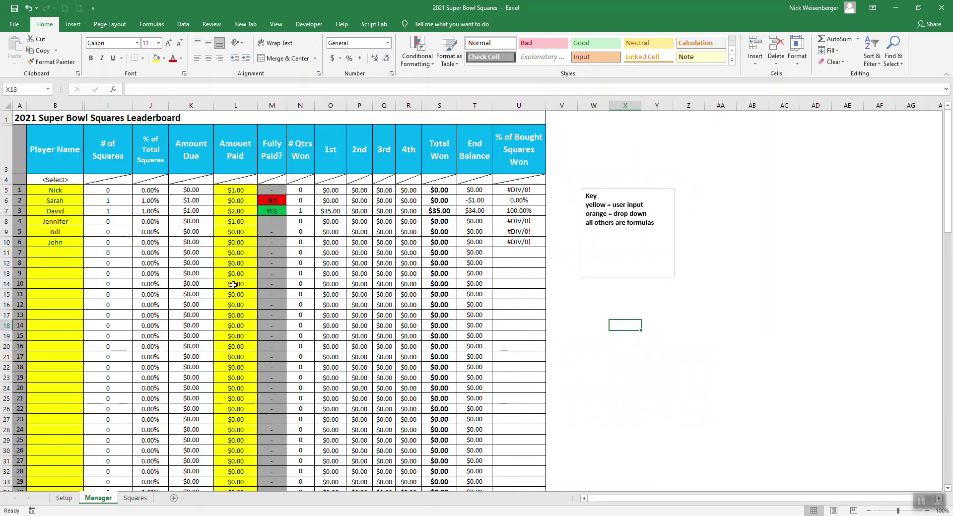
{"action": "left_click", "coordinate": [138, 498]}
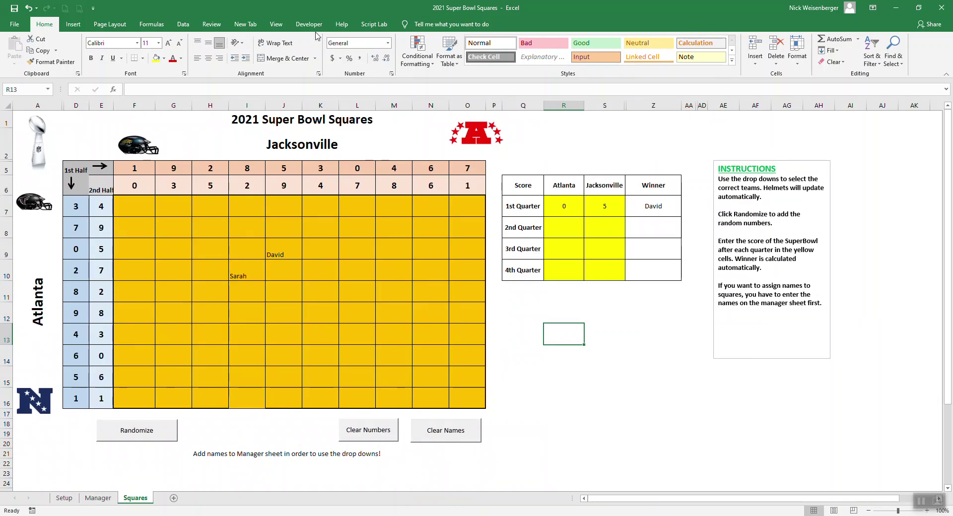
{"action": "left_click", "coordinate": [276, 24]}
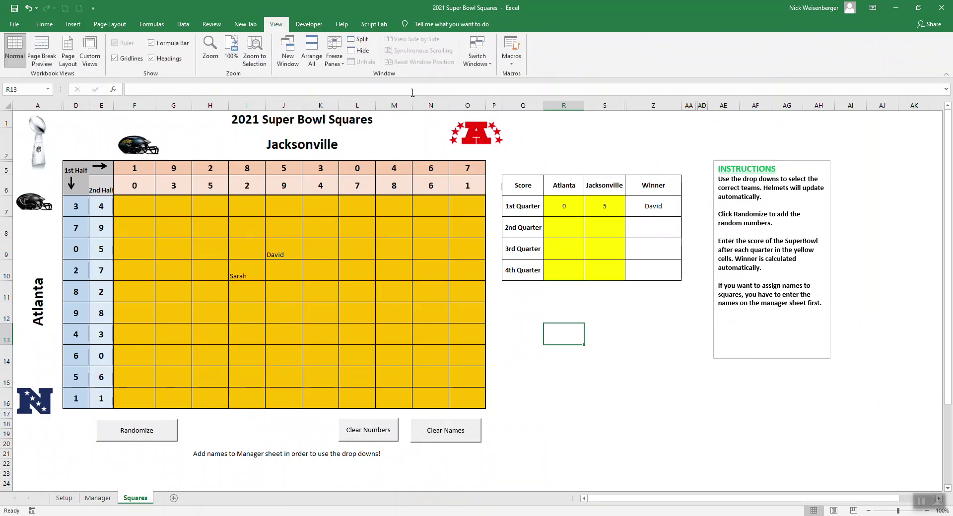
{"action": "left_click", "coordinate": [511, 62]}
{"action": "left_click", "coordinate": [527, 73]}
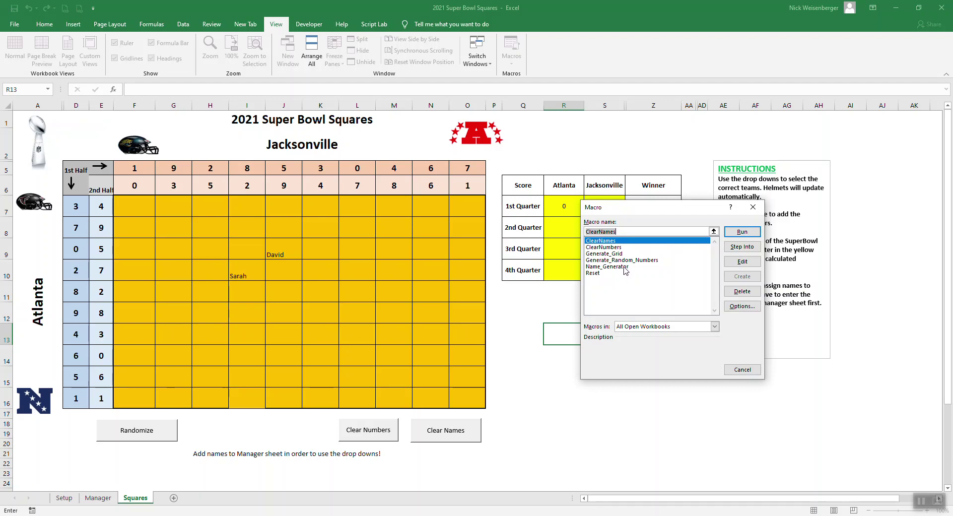
{"action": "left_click", "coordinate": [606, 267]}
{"action": "left_click", "coordinate": [741, 247]}
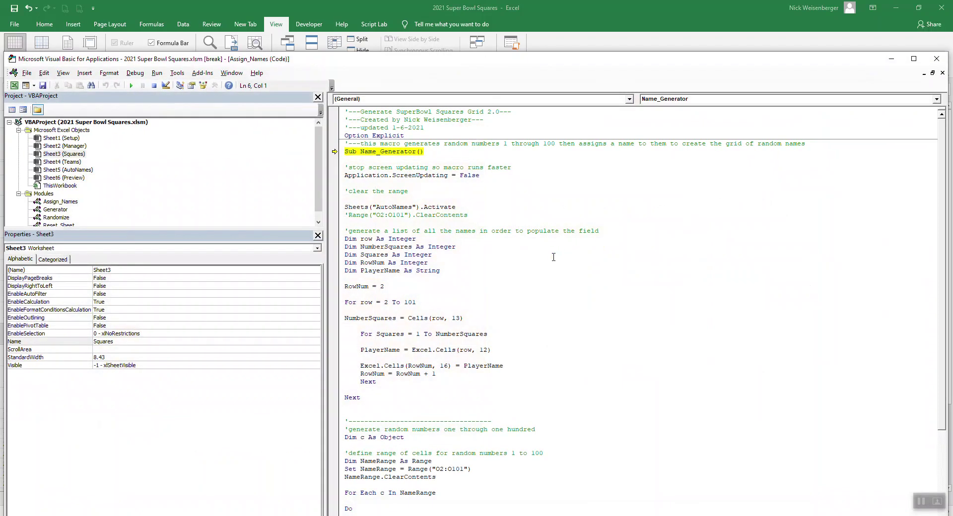
{"action": "scroll", "coordinate": [133, 187], "scroll_direction": "down", "scroll_amount": 1}
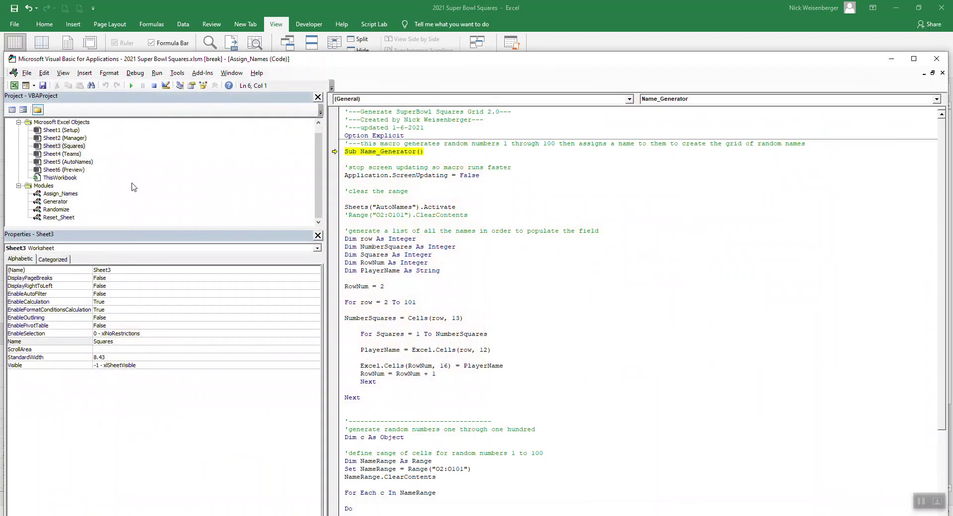
{"action": "double_click", "coordinate": [55, 202]}
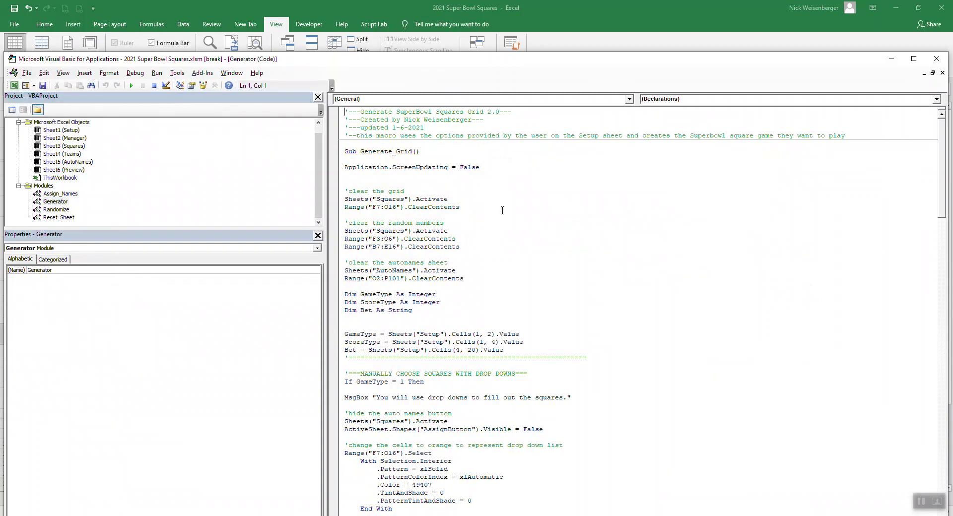
{"action": "scroll", "coordinate": [502, 210], "scroll_direction": "down", "scroll_amount": 1}
{"action": "scroll", "coordinate": [505, 208], "scroll_direction": "down", "scroll_amount": 20}
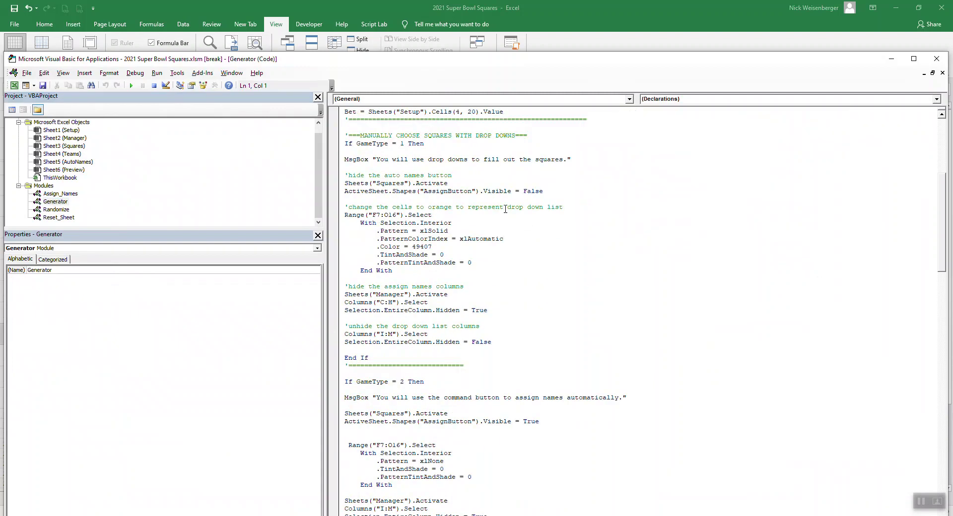
{"action": "scroll", "coordinate": [505, 209], "scroll_direction": "down", "scroll_amount": 20}
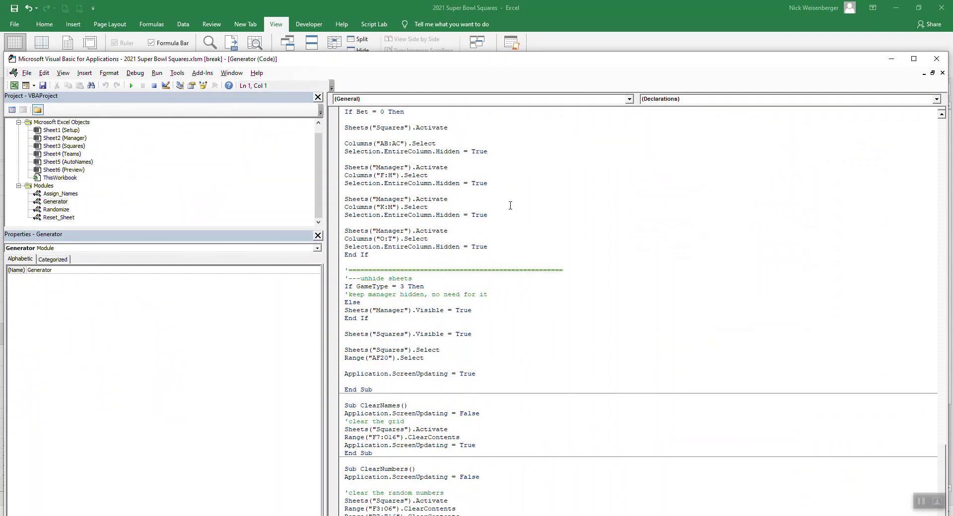
{"action": "double_click", "coordinate": [60, 218]}
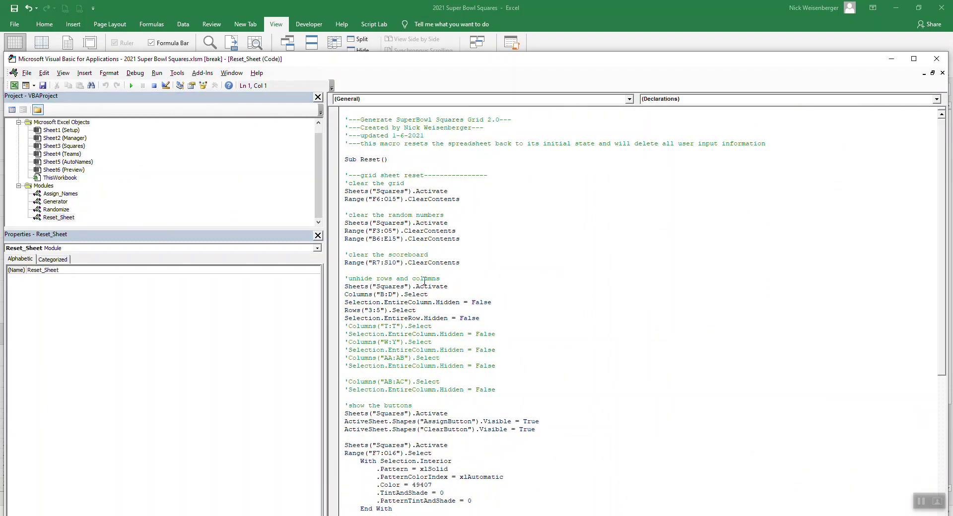
{"action": "scroll", "coordinate": [425, 282], "scroll_direction": "down", "scroll_amount": 12}
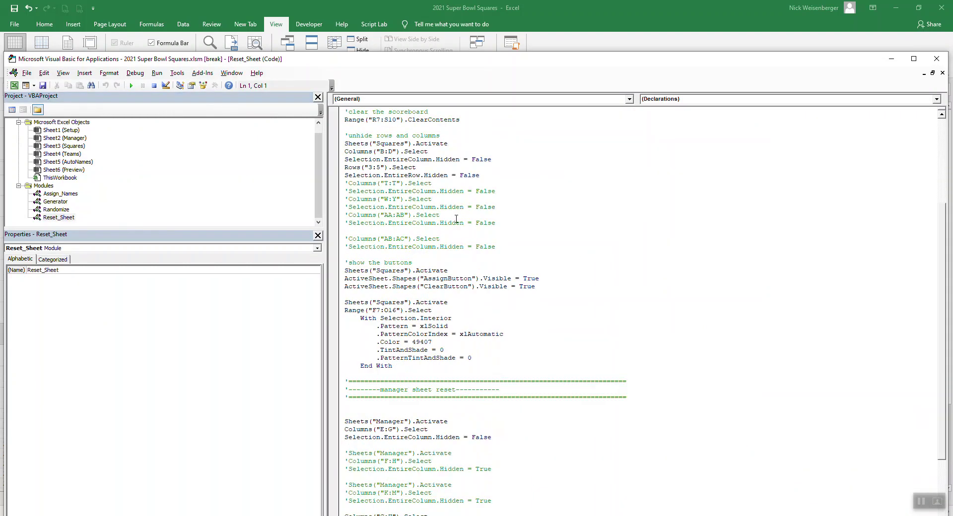
{"action": "double_click", "coordinate": [60, 210]}
{"action": "scroll", "coordinate": [454, 209], "scroll_direction": "down", "scroll_amount": 20}
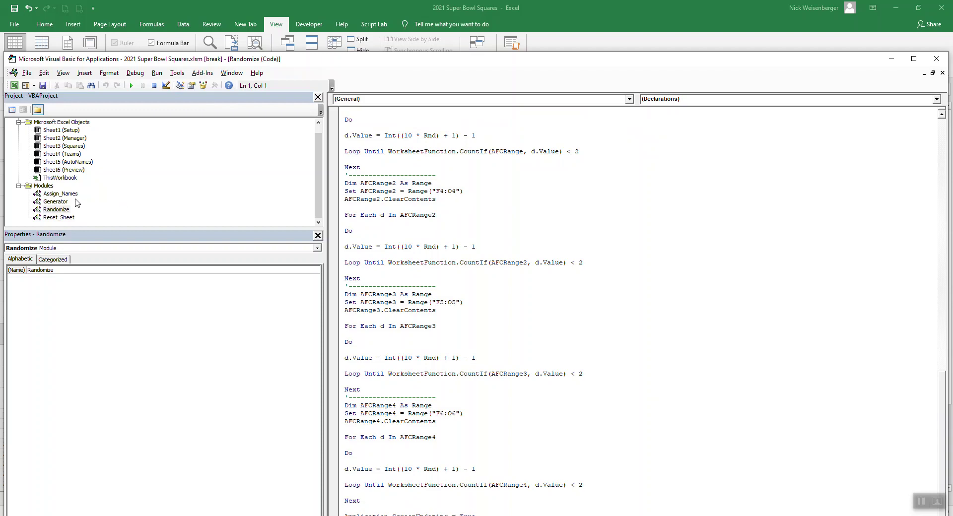
{"action": "scroll", "coordinate": [605, 221], "scroll_direction": "up", "scroll_amount": 20}
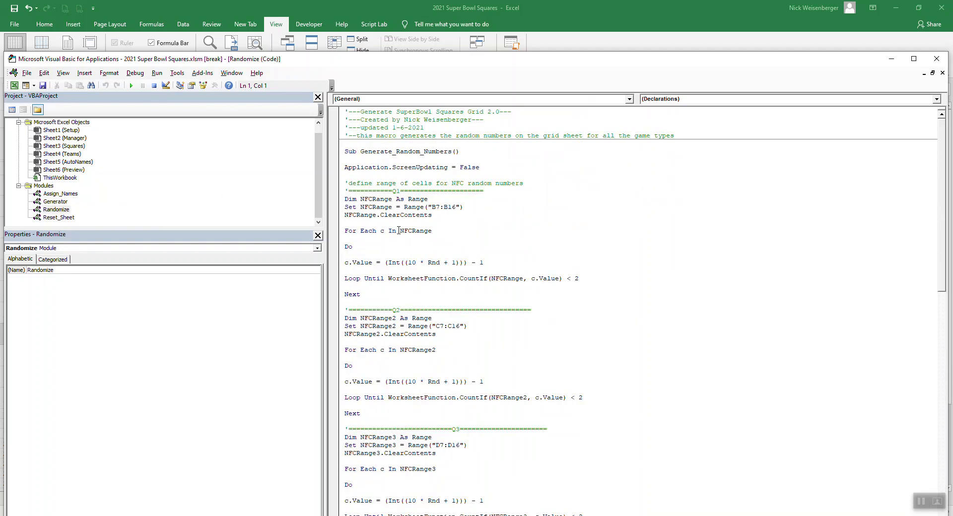
{"action": "left_click", "coordinate": [641, 15]}
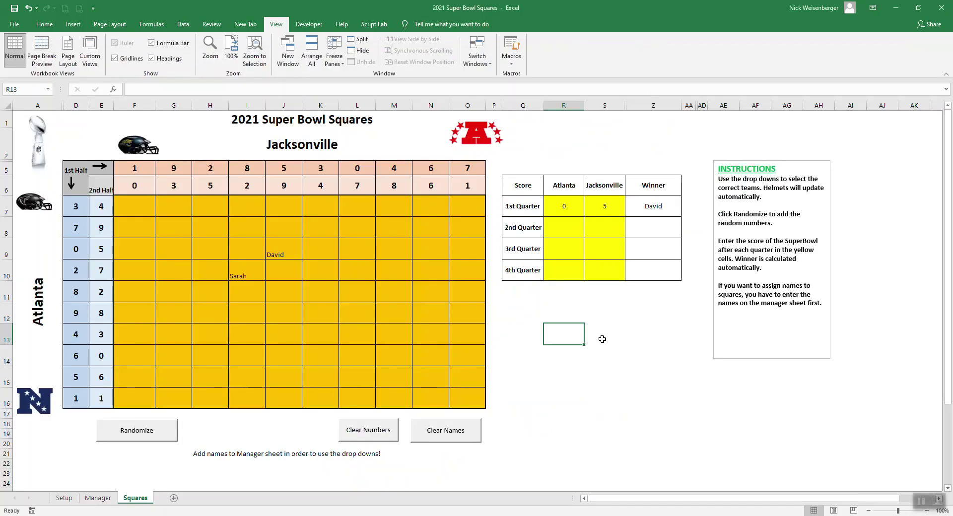
Switch to the Setup sheet showing manual names, half-game rotation and 35/15/25/25% payouts
{"action": "left_click", "coordinate": [98, 498]}
{"action": "left_click", "coordinate": [67, 499]}
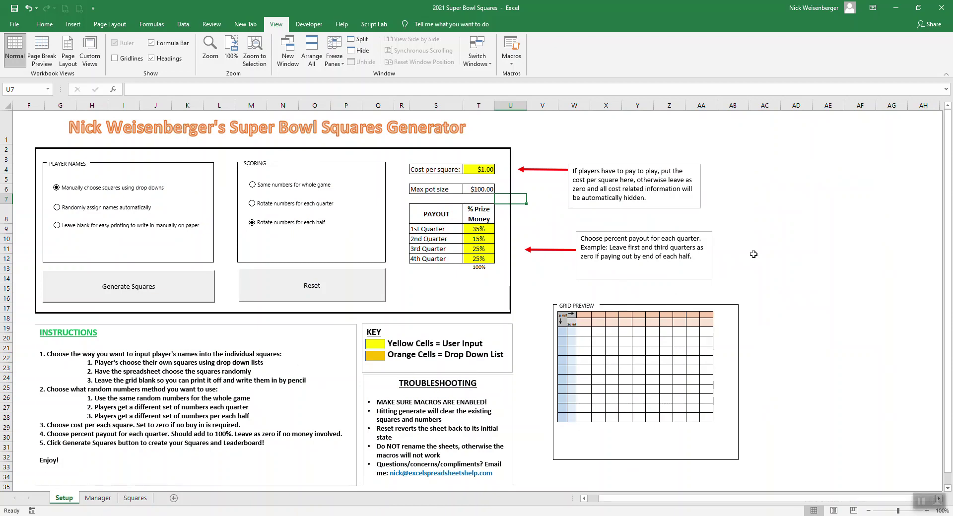
{"action": "left_click", "coordinate": [808, 257]}
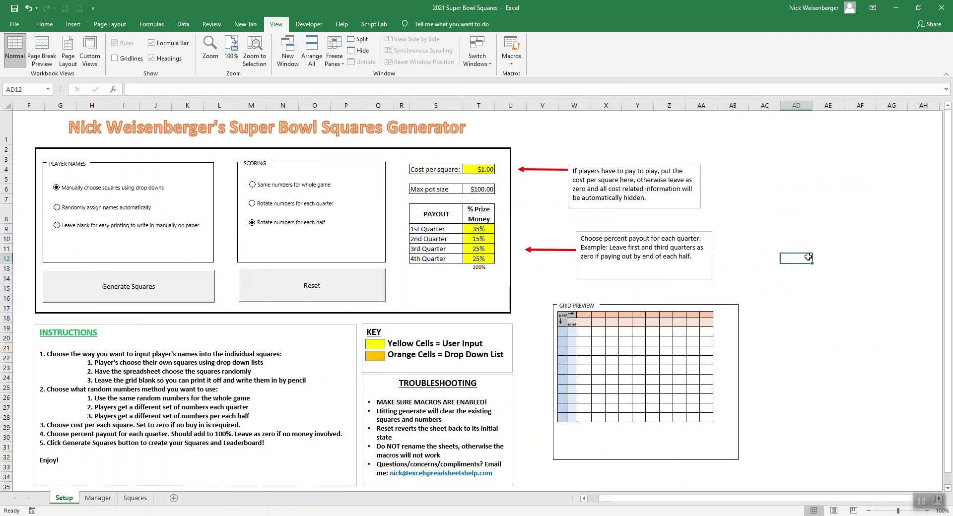